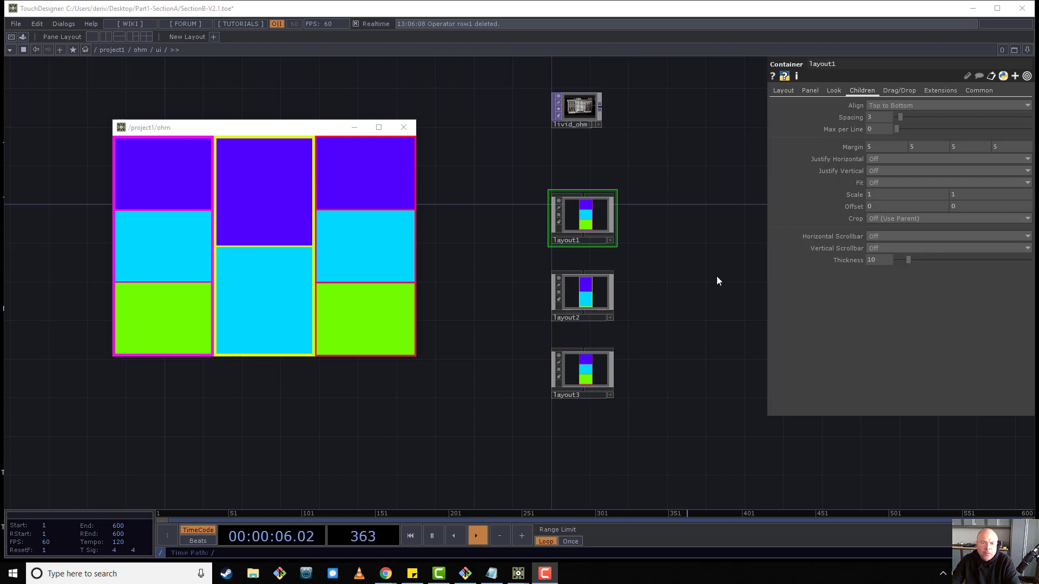
Examine the arrangement of knobs, faders and buttons in the livid_ohm controller reference image.
scroll(716, 280, "up", 5)
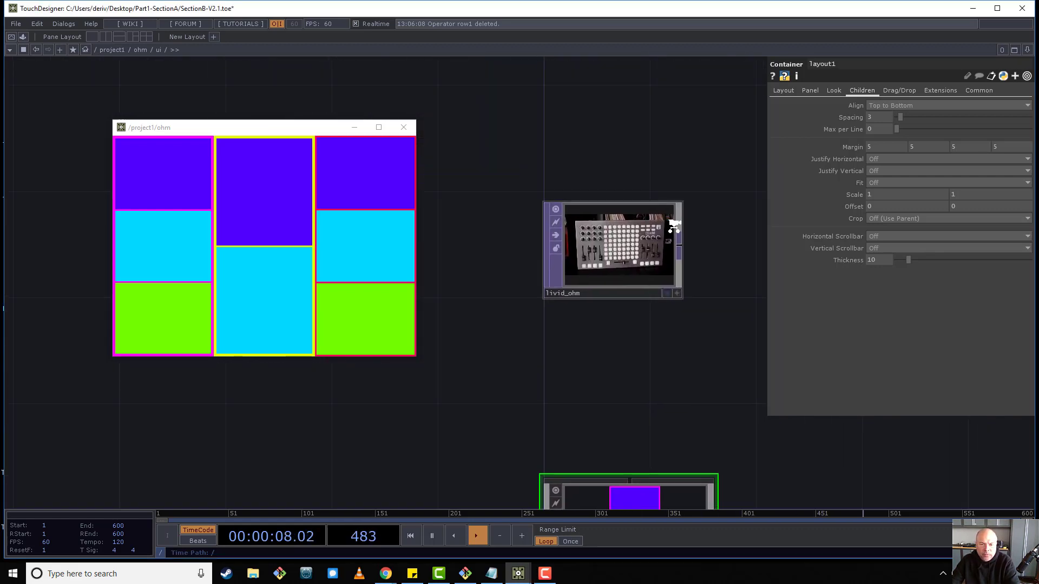
scroll(673, 225, "up", 3)
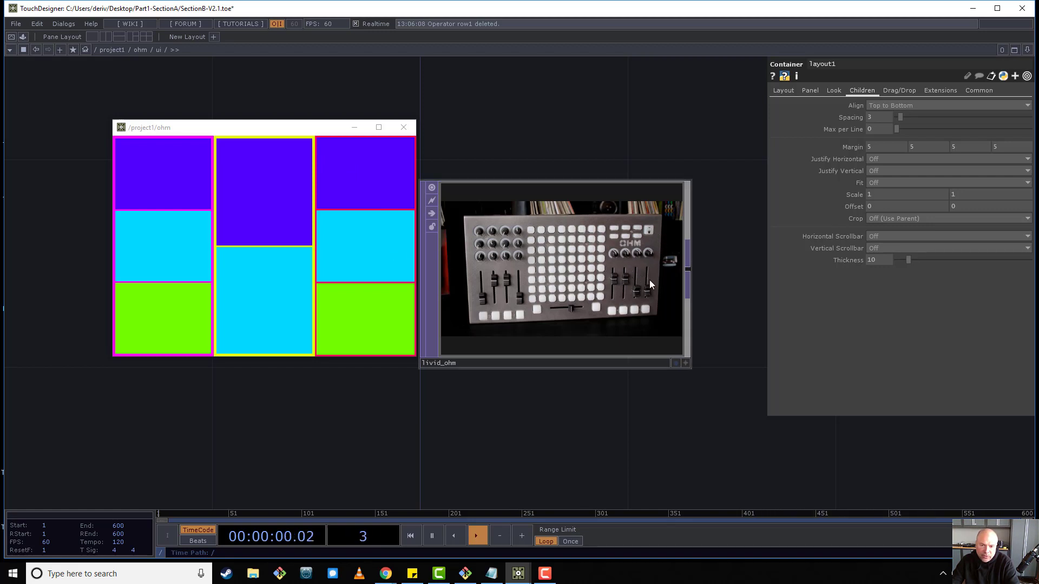
key("h")
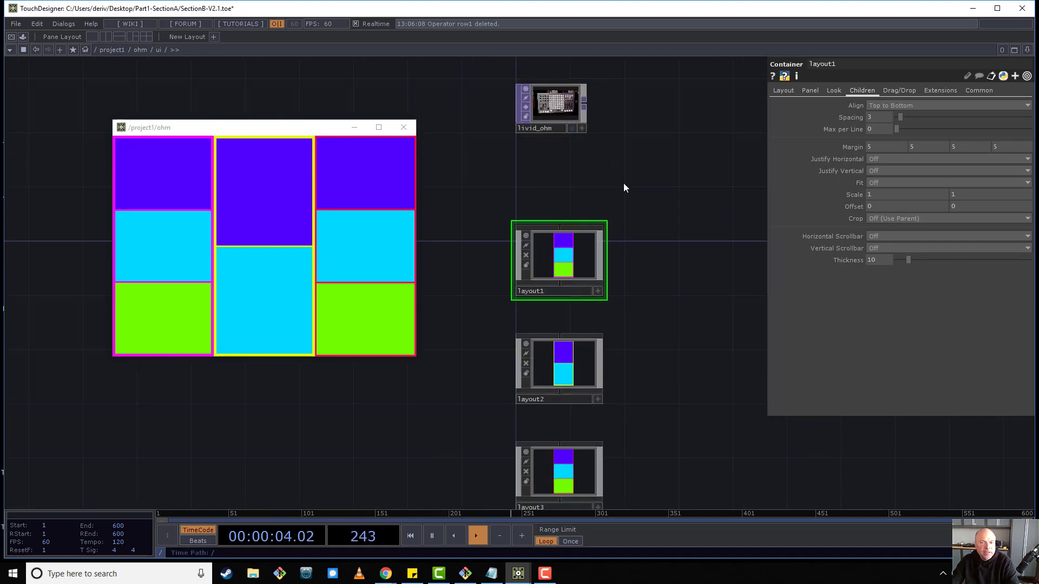
scroll(537, 96, "up", 5)
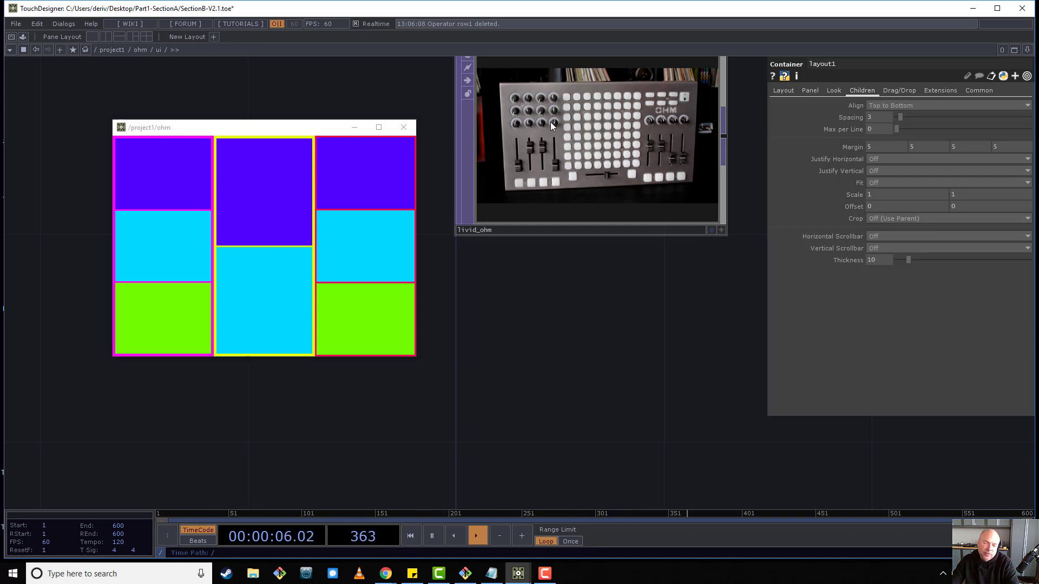
scroll(550, 122, "down", 4)
scroll(562, 121, "up", 4)
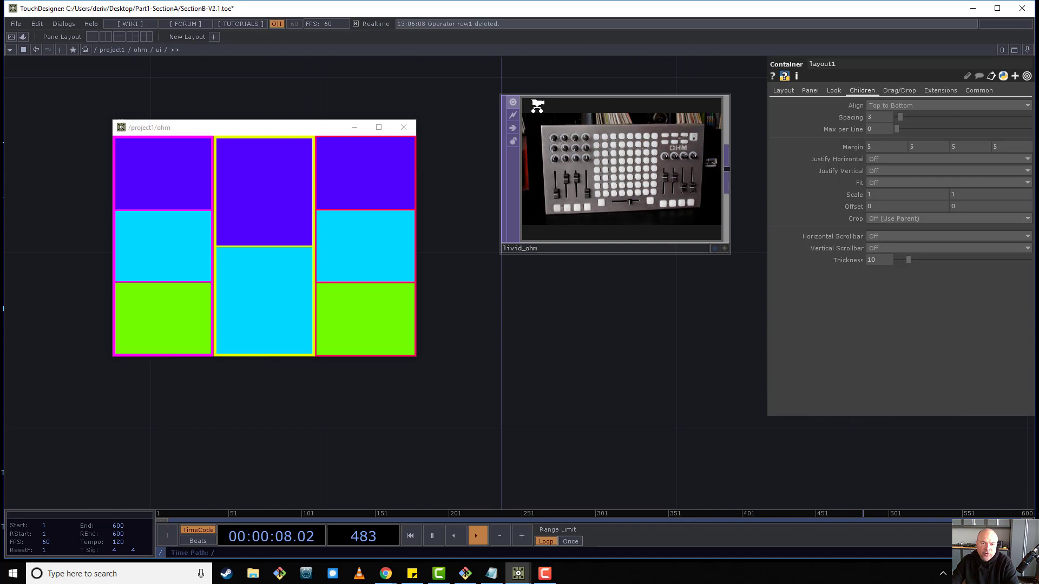
scroll(537, 106, "up", 1)
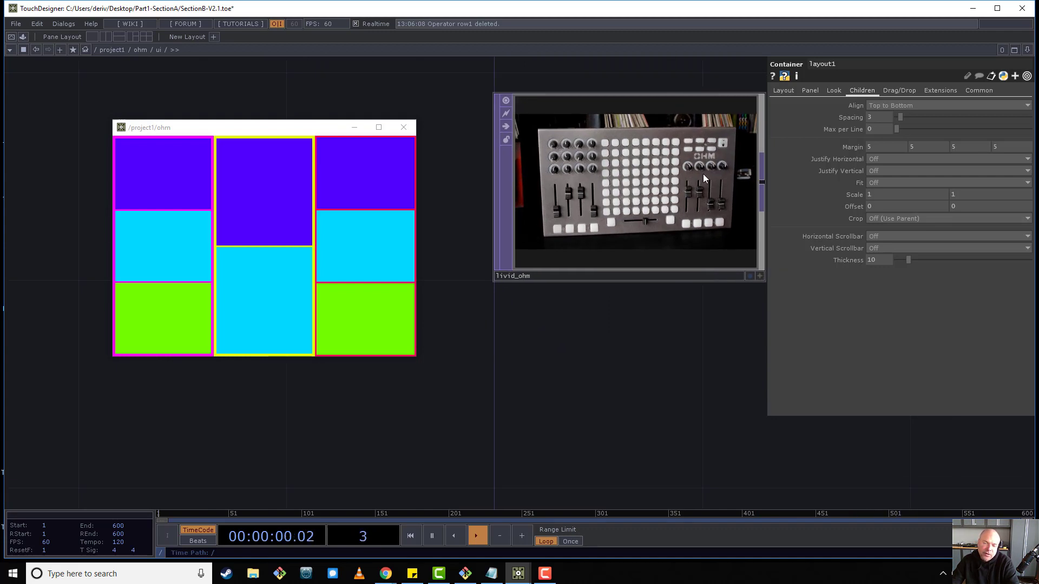
scroll(583, 237, "down", 4)
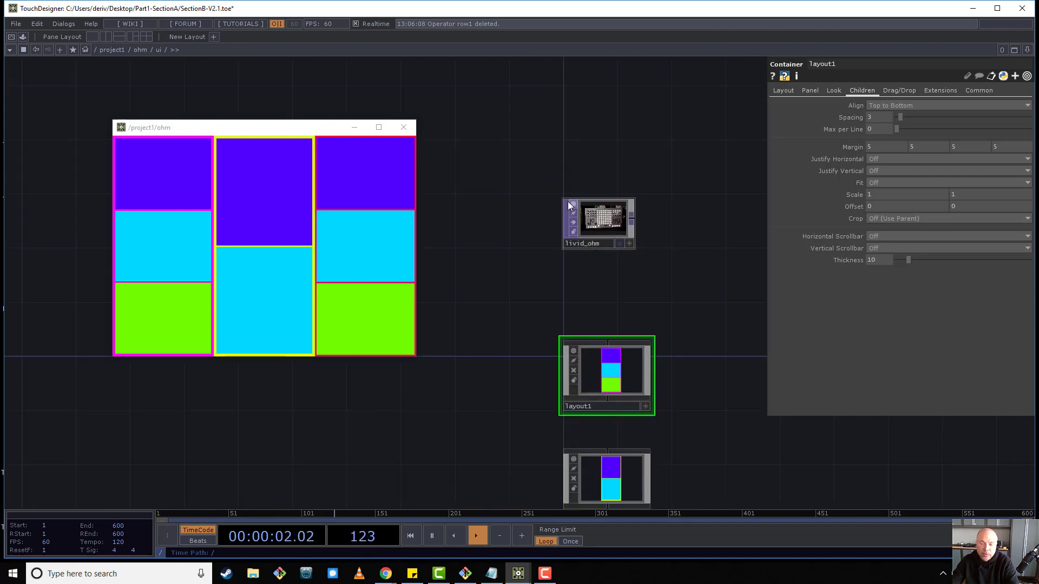
scroll(596, 179, "up", 4)
scroll(601, 171, "down", 2)
Go inside layout1 and set the children alignment of section1 to Top to Bottom.
left_click_drag(637, 293, 617, 204)
left_click_drag(635, 351, 624, 291)
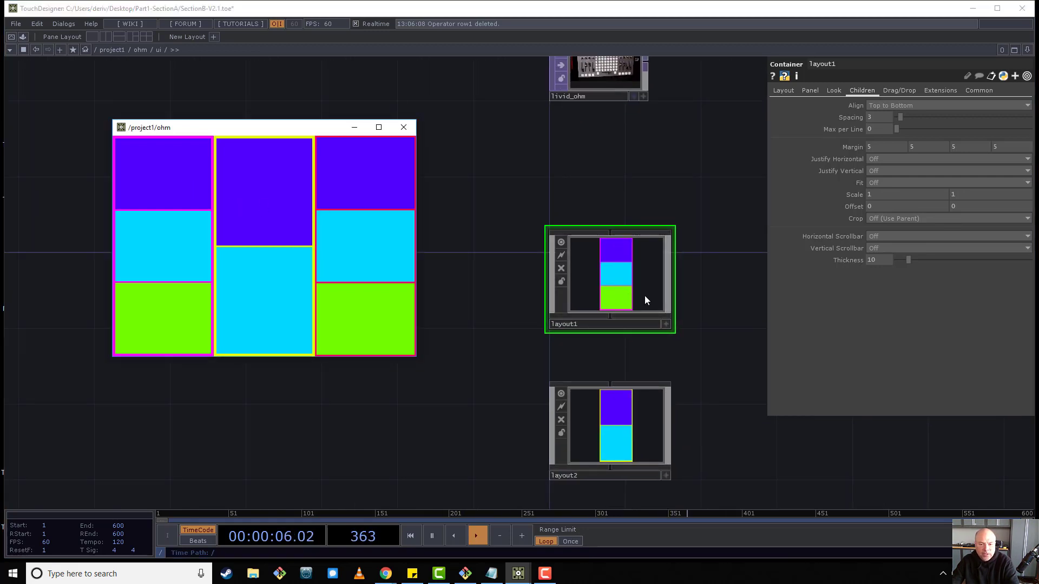
key("i")
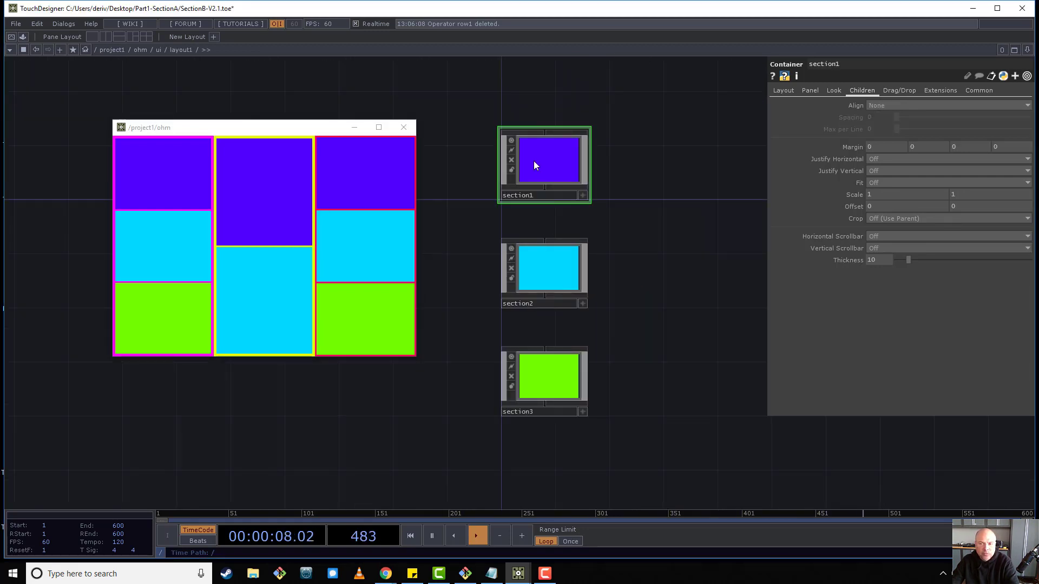
left_click(894, 105)
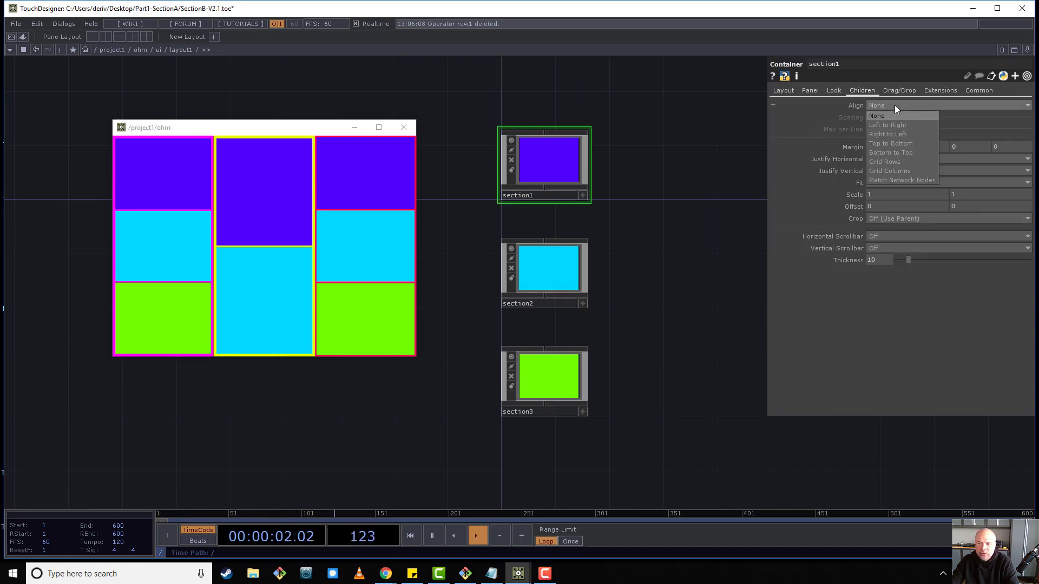
left_click(899, 145)
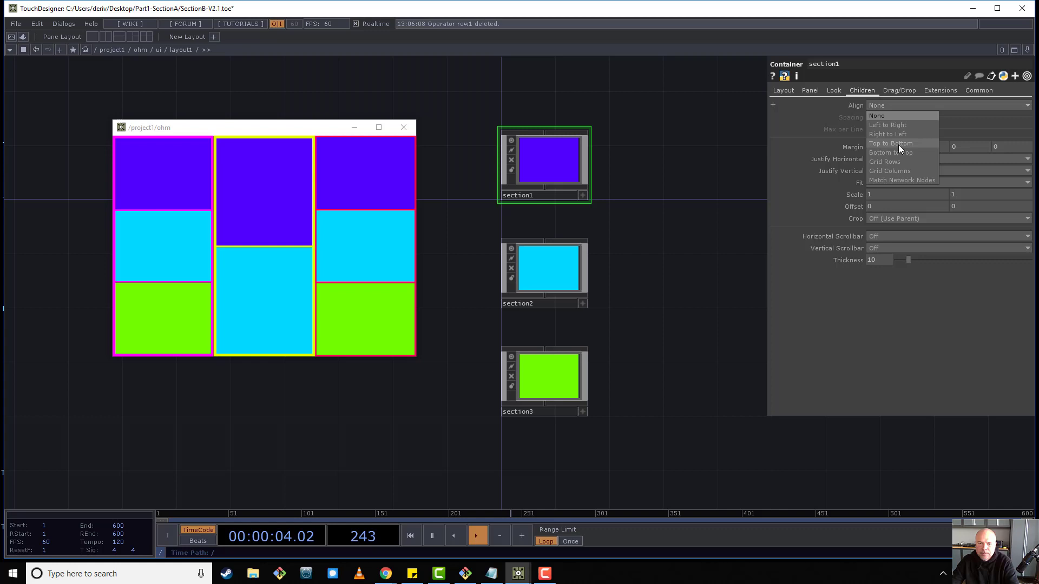
Go inside section1 and add a Container component to its network.
double_click(552, 172)
key("Tab")
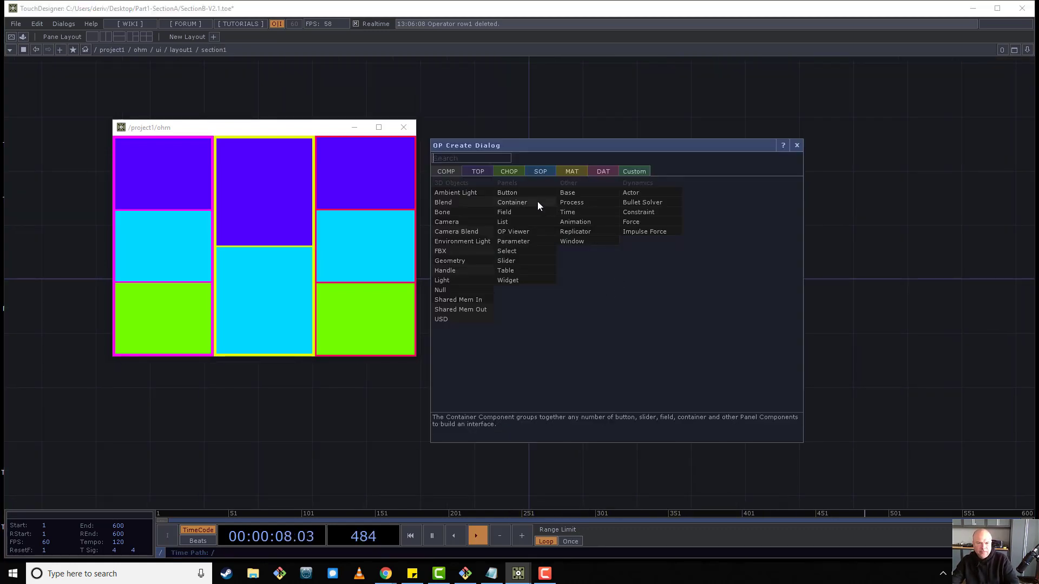
left_click(538, 203)
left_click(570, 243)
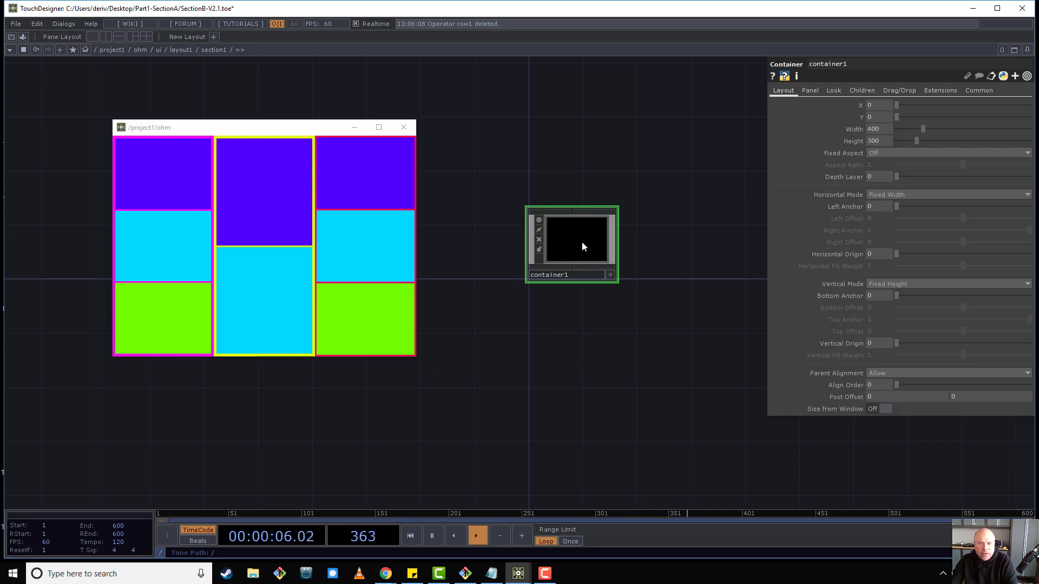
Give the new container an orange background color (1, 0.483333, 0) with a background alpha of 1.
left_click(833, 90)
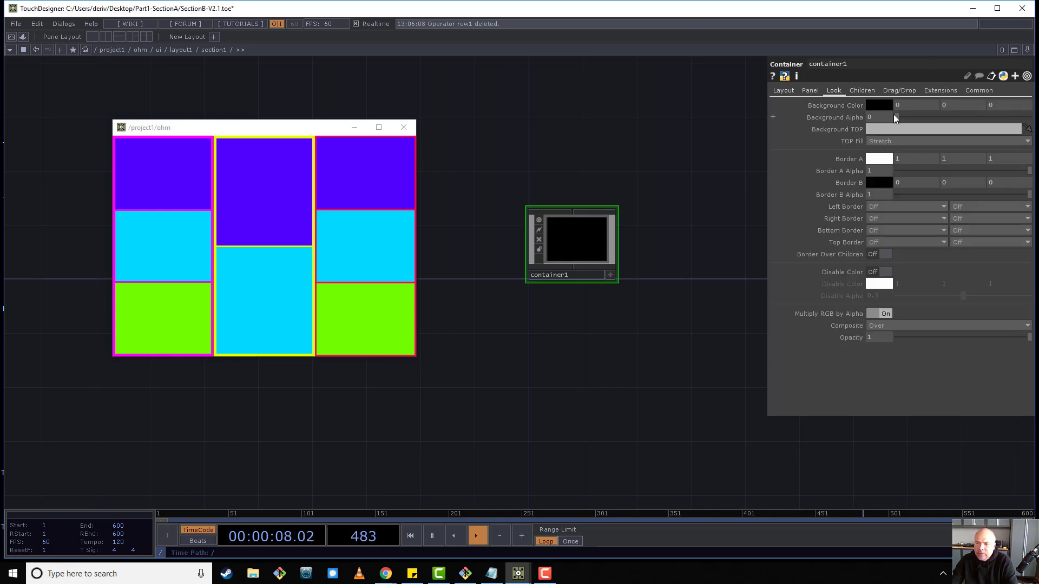
left_click_drag(894, 115, 978, 137)
left_click(879, 105)
left_click_drag(892, 110, 860, 117)
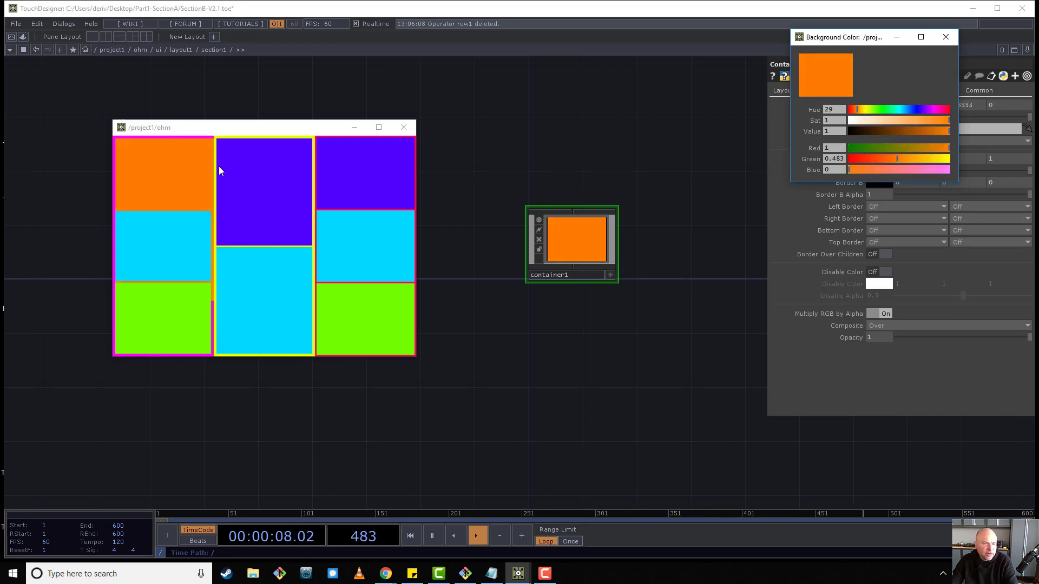
left_click(946, 37)
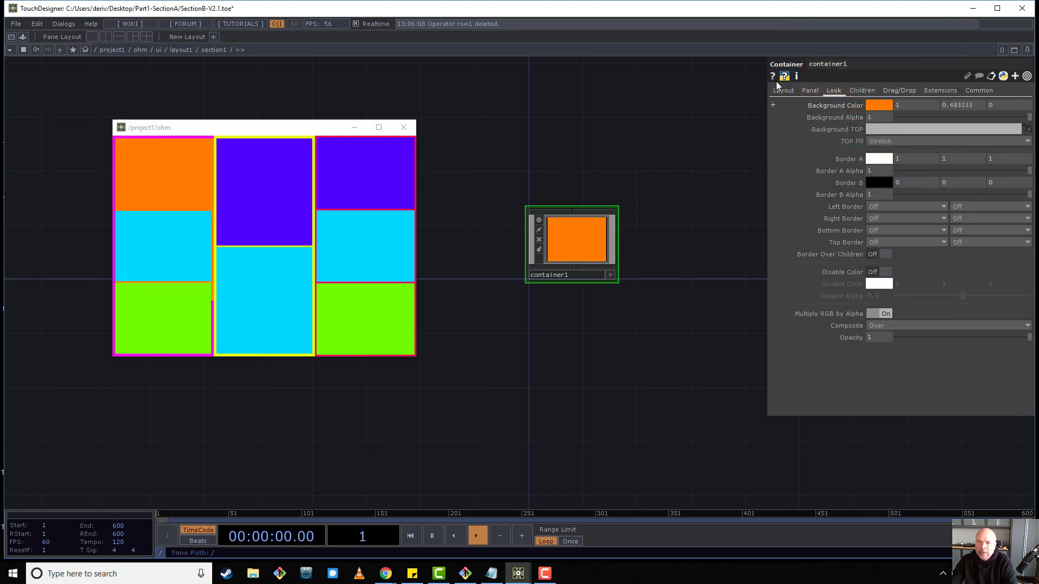
Set both the horizontal mode and the vertical mode of the orange container to Fill.
left_click(783, 90)
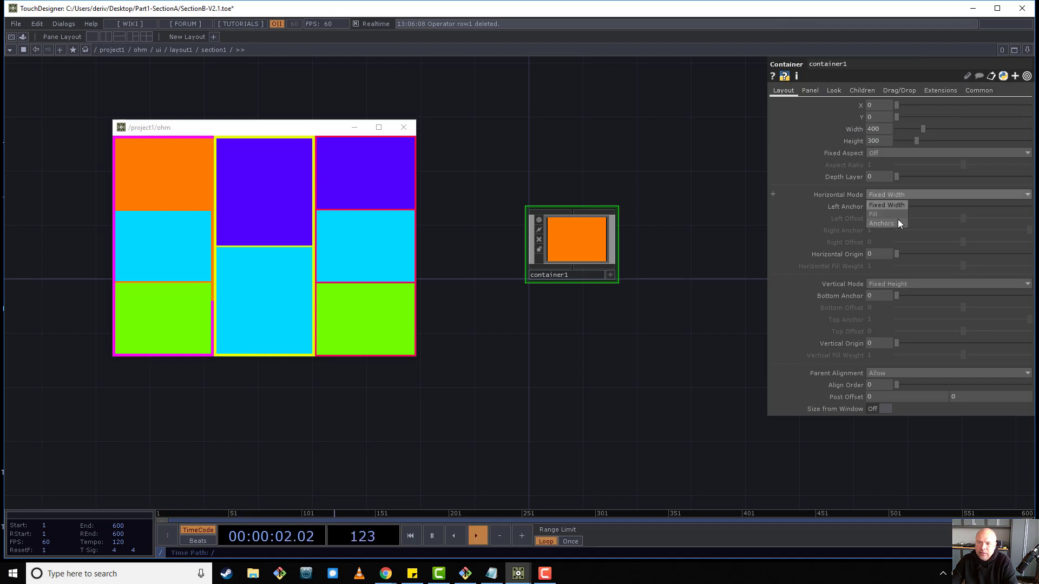
left_click(891, 215)
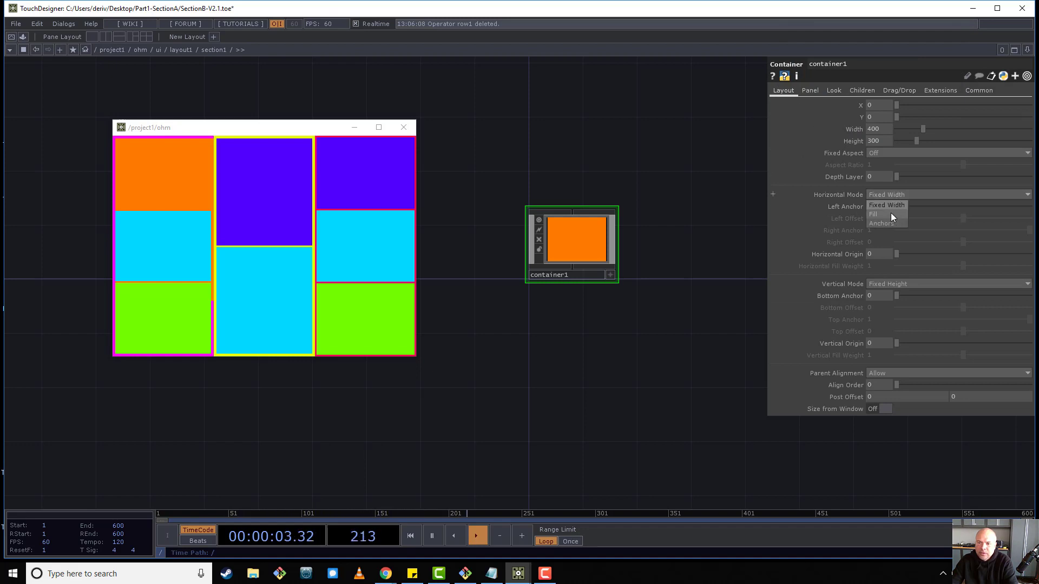
left_click(896, 284)
left_click(889, 306)
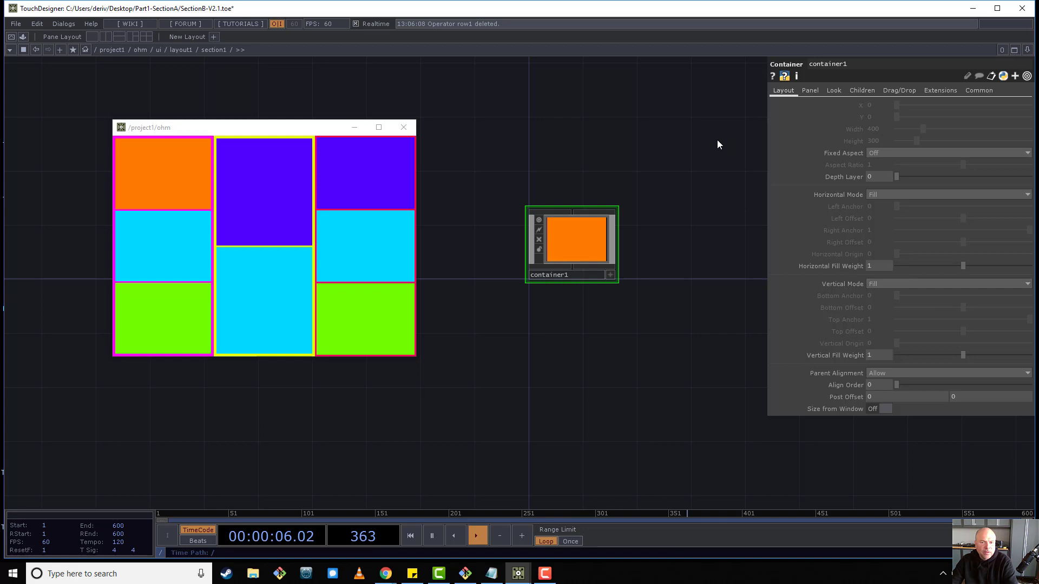
Rename the orange container to row1.
left_click_drag(568, 327, 562, 263)
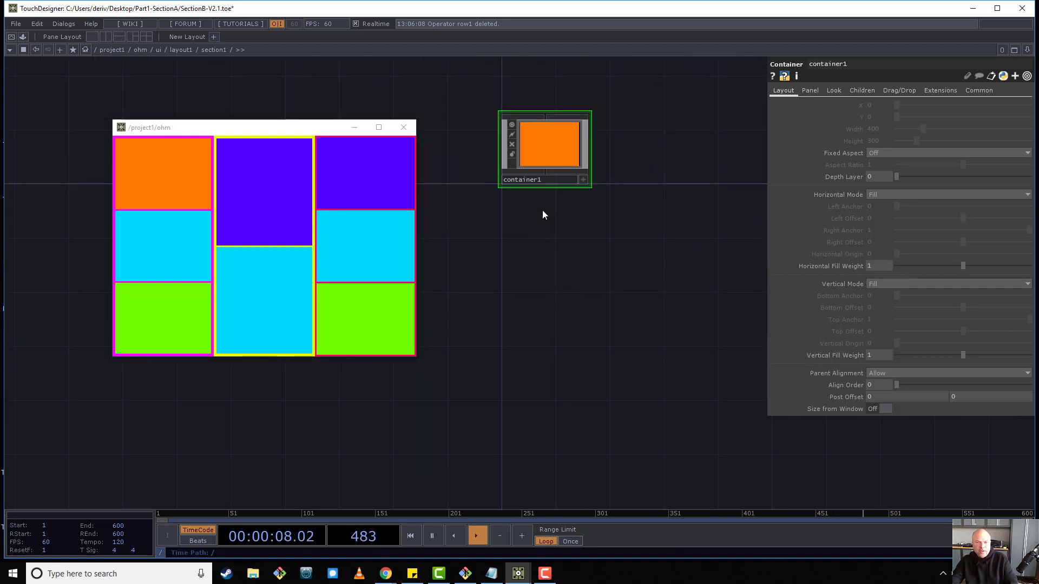
left_click(552, 180)
type("row1")
key("Return")
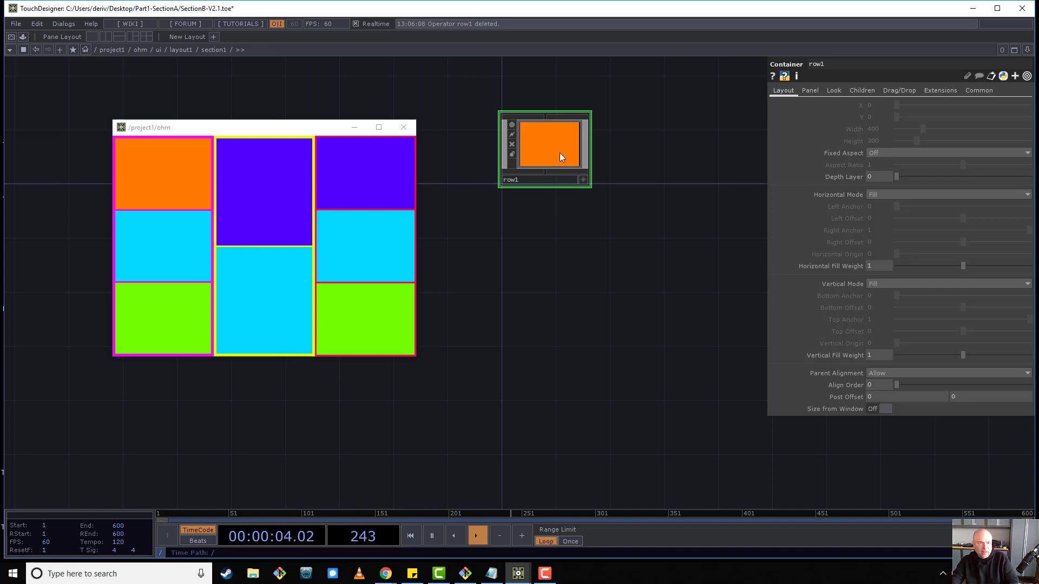
Make two copies of row1 and place them in a column below the original.
key("ctrl+c")
key("ctrl+v")
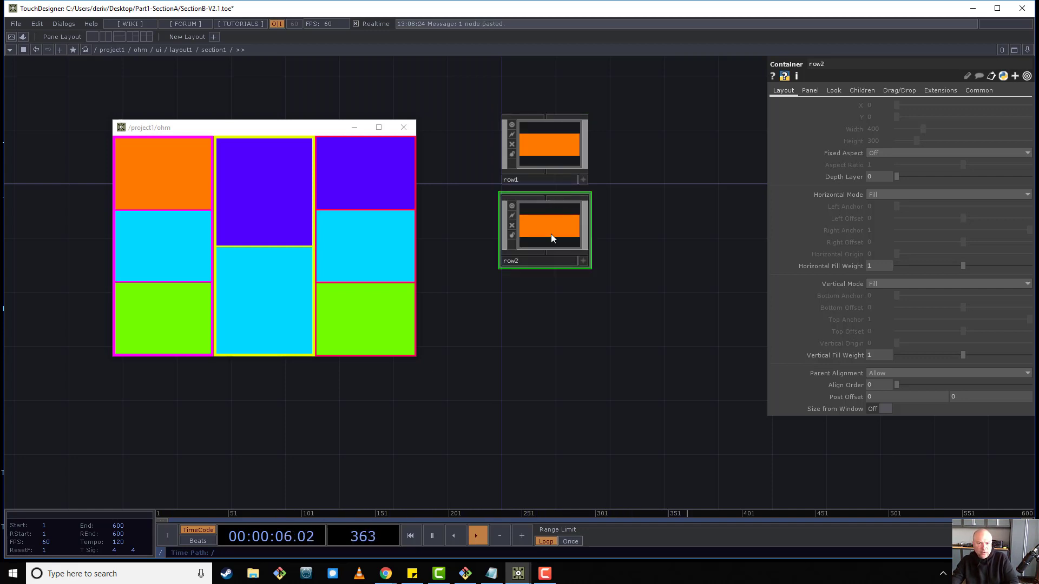
left_click(550, 261)
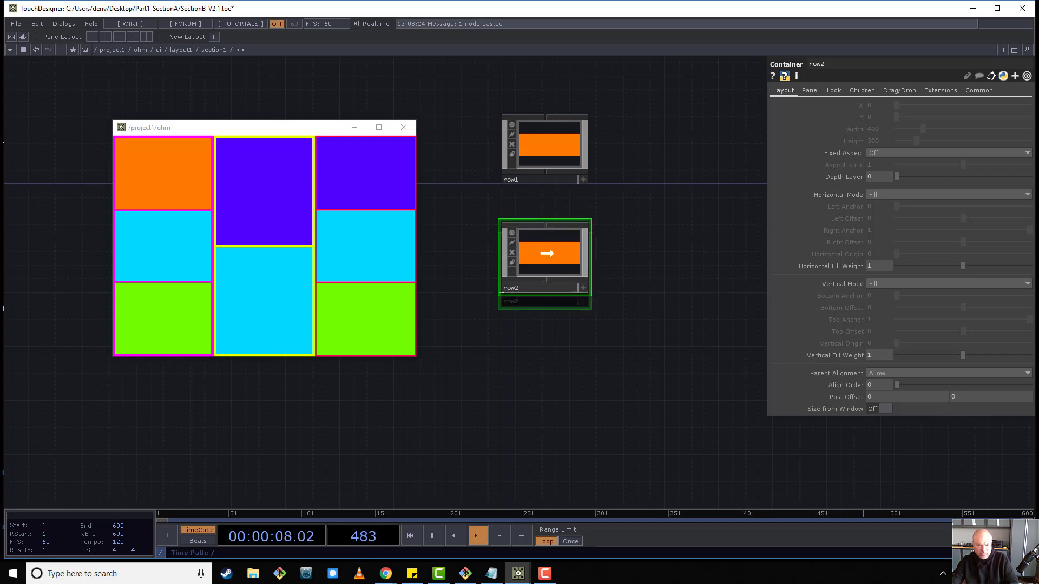
left_click(552, 251)
key("ctrl+v")
left_click(552, 347)
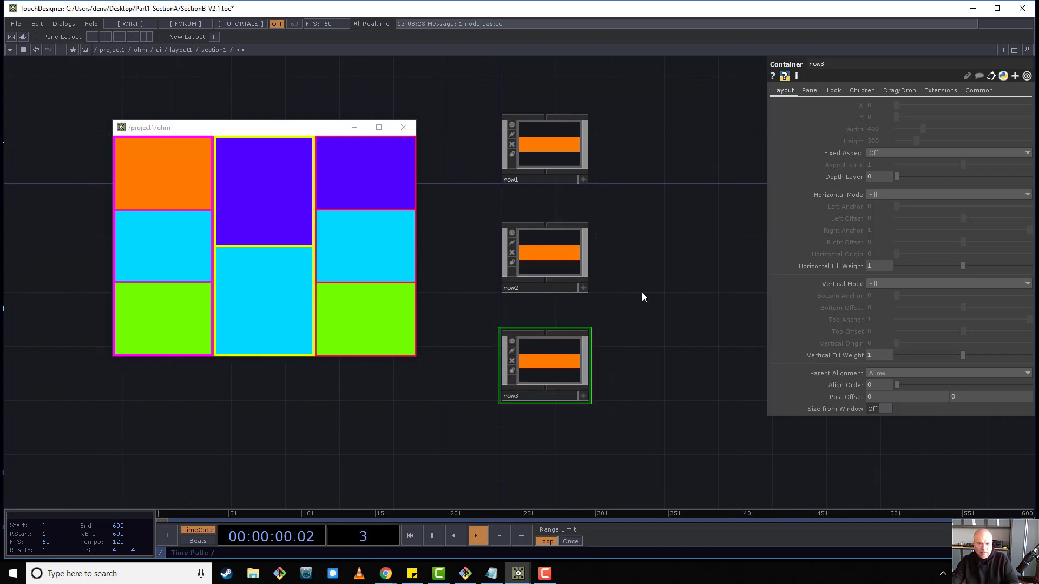
Change the background color of row2 to purple (0.733333, 0, 1).
left_click(546, 254)
left_click(810, 92)
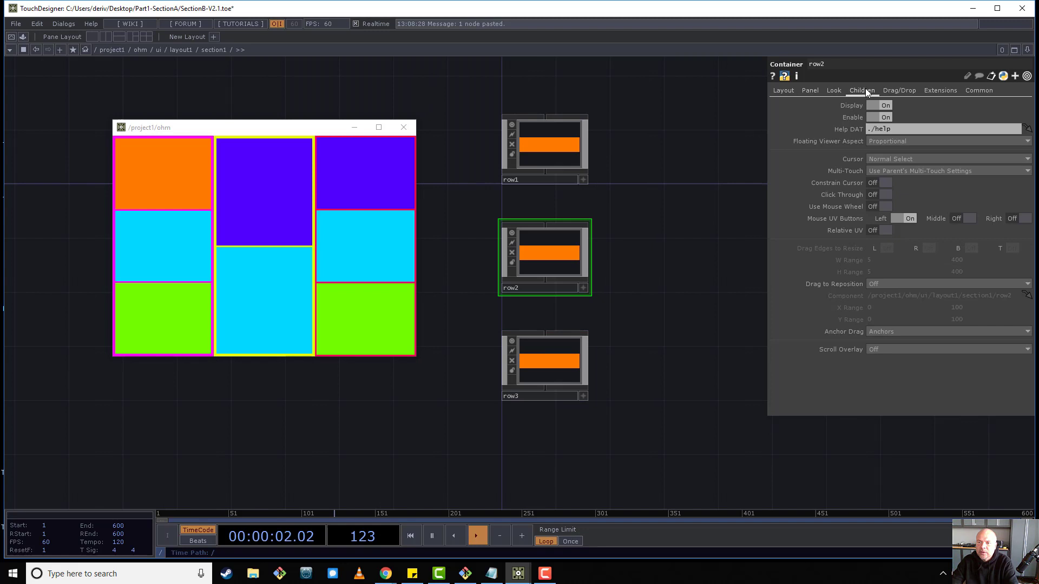
left_click(864, 90)
left_click(835, 90)
left_click(878, 105)
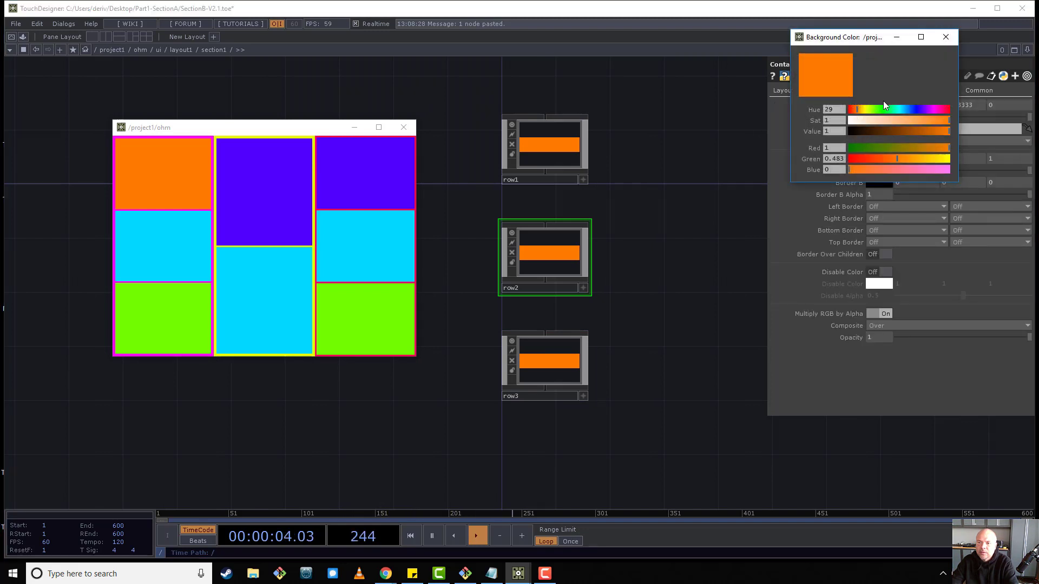
left_click(869, 110)
left_click_drag(871, 111, 929, 110)
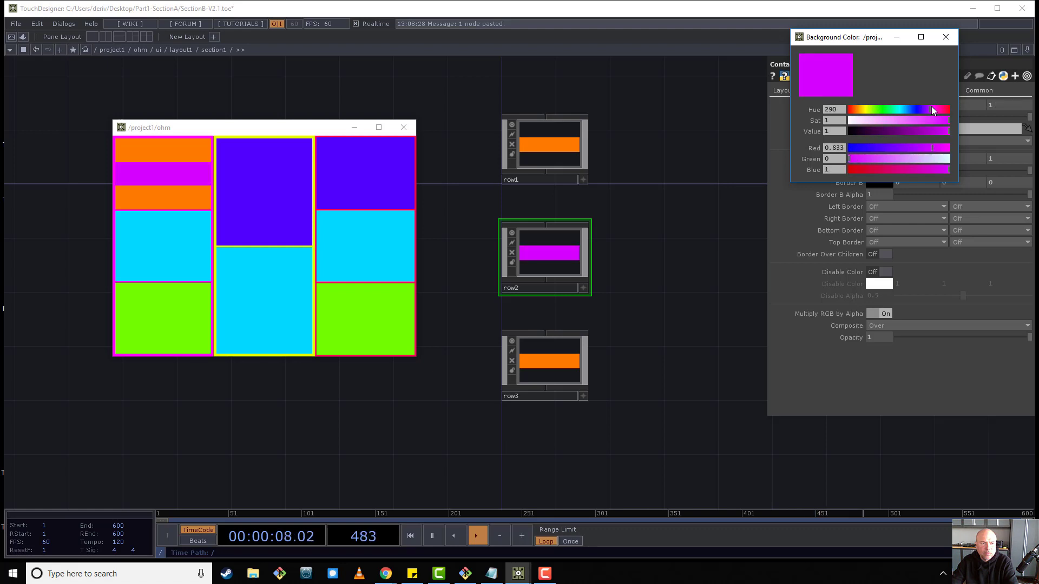
left_click(946, 37)
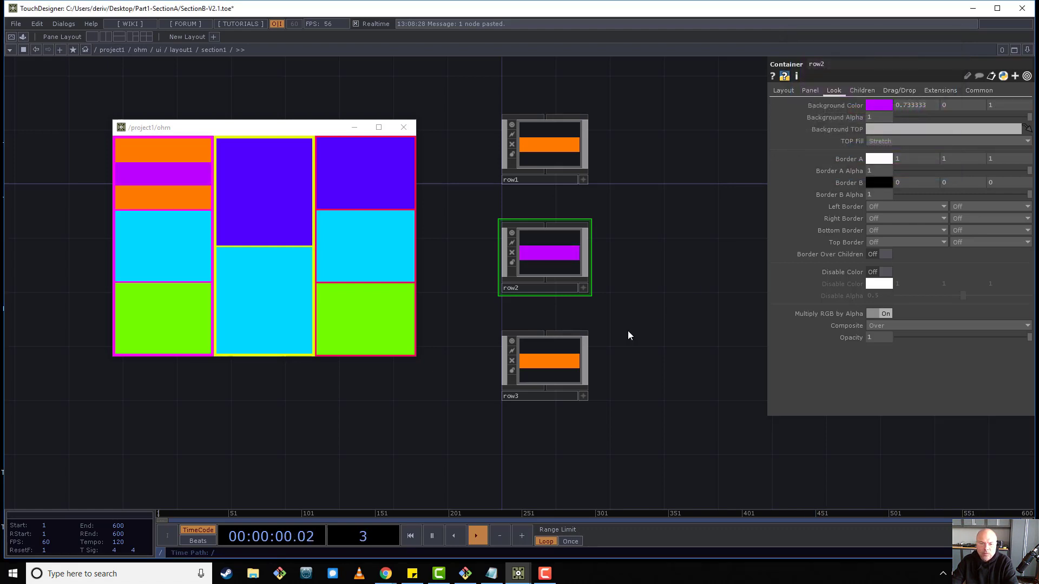
Change the background color of row3 to pale yellow-green (0.8746, 1, 0.373).
left_click_drag(552, 359, 565, 359)
left_click(557, 374)
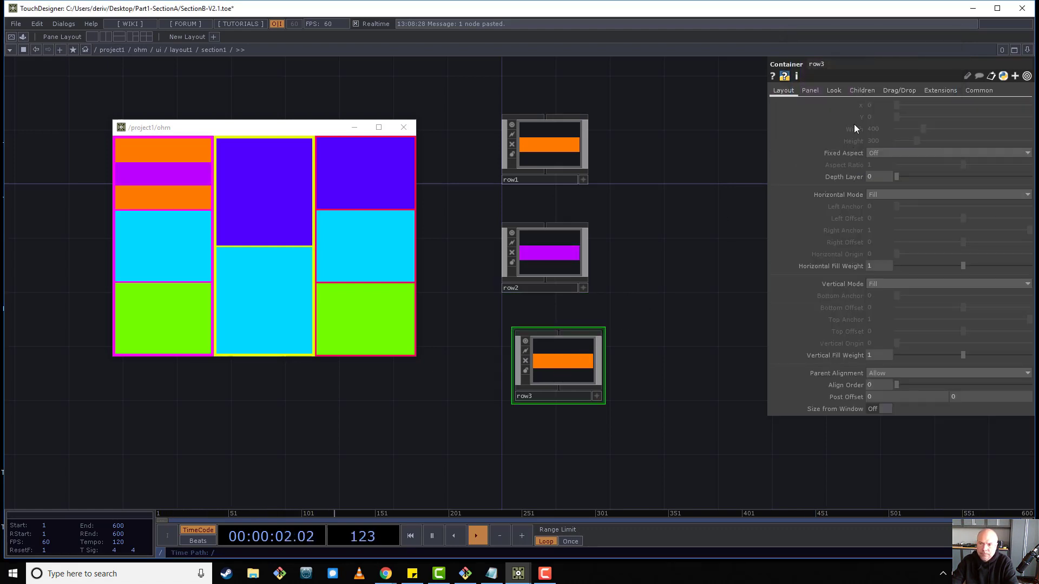
left_click(834, 90)
left_click(881, 108)
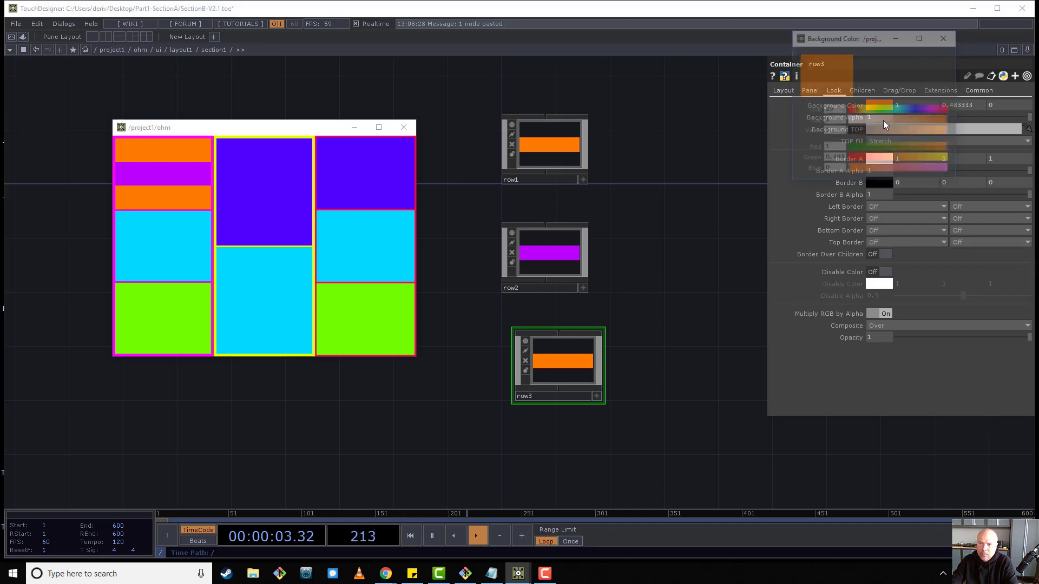
left_click(912, 120)
mouse_move(868, 109)
left_mouse_down()
mouse_move(878, 110)
mouse_move(868, 109)
left_mouse_up()
left_click(946, 36)
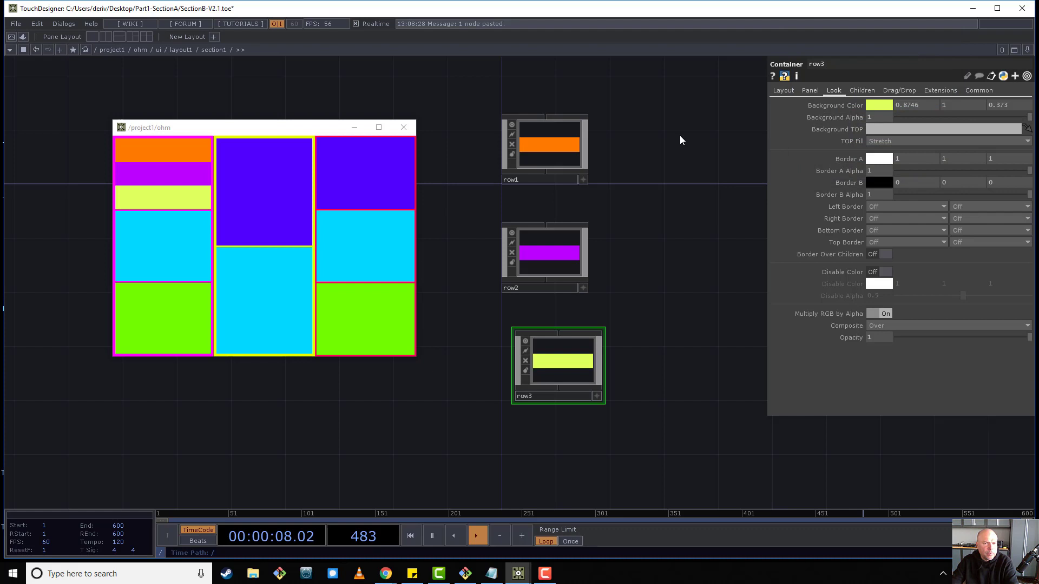
Change the background color of row2 to light blue (0.346, 0.564, 1) and realign the row3 node beneath the other rows.
left_click(558, 256)
left_click(879, 105)
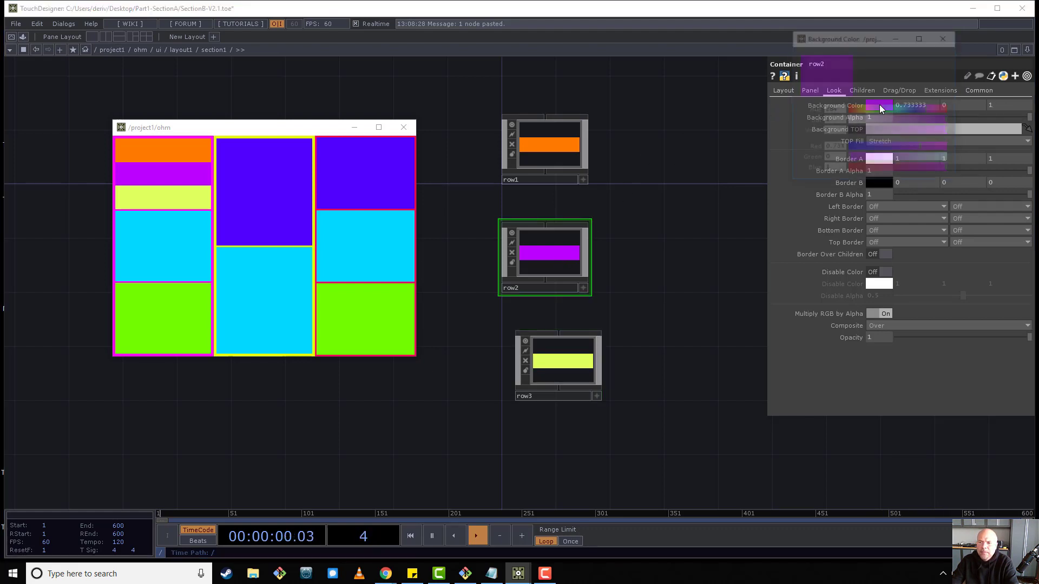
mouse_move(922, 111)
left_mouse_down()
mouse_move(907, 111)
mouse_move(915, 123)
left_mouse_up()
left_click(946, 37)
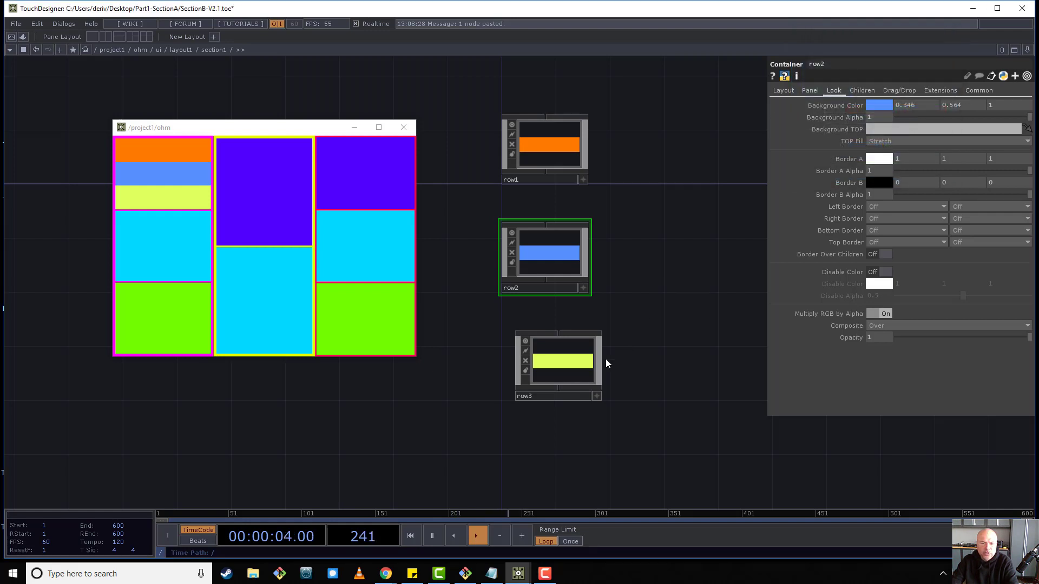
left_click_drag(600, 362, 588, 361)
Give section1's children a spacing of 3 and margins of 5 on all four sides.
right_click(660, 202)
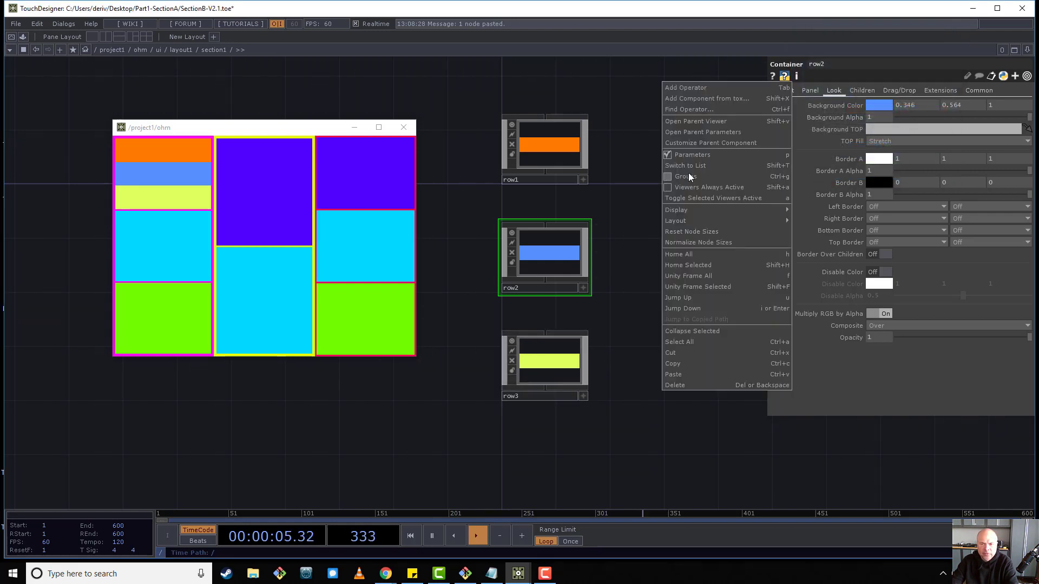
left_click(710, 132)
left_click_drag(709, 19, 695, 112)
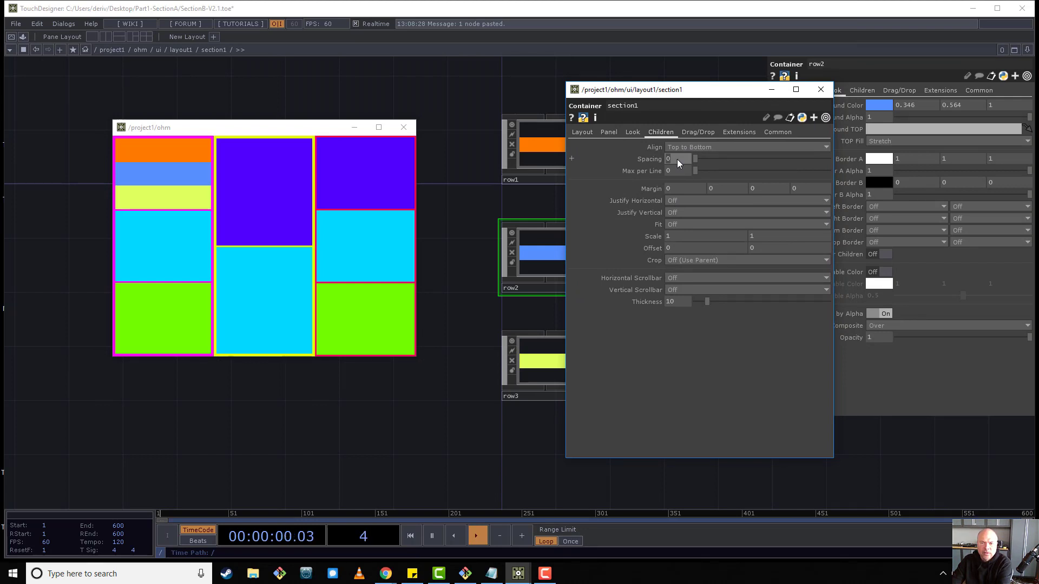
middle_click_drag(641, 187, 644, 179)
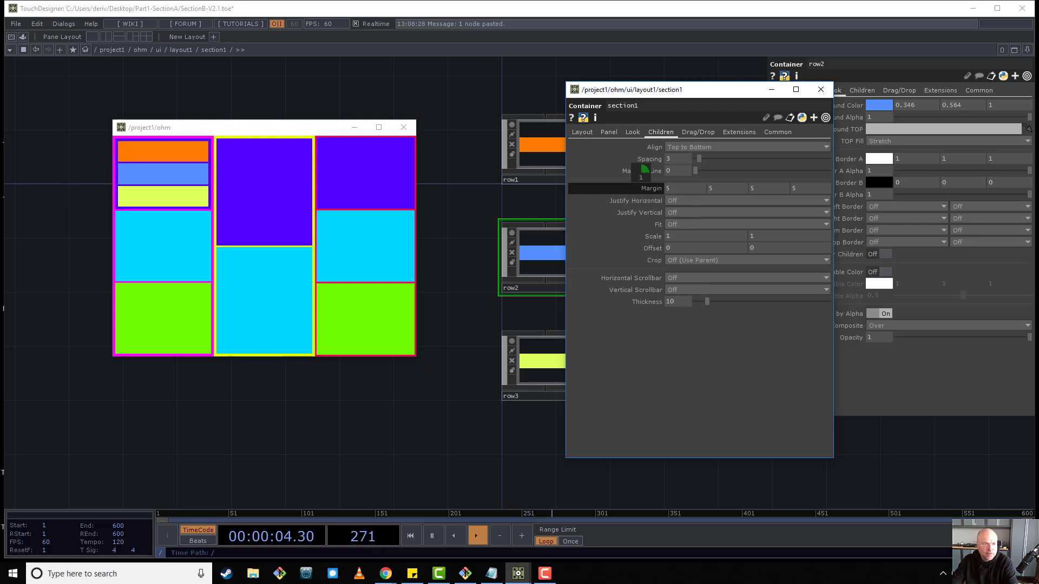
left_click(821, 89)
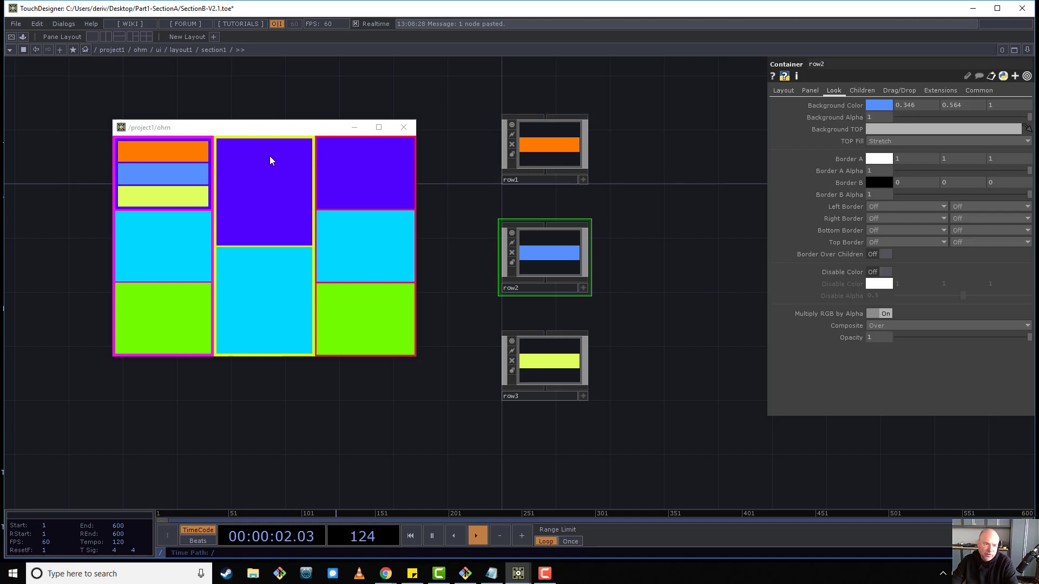
Set row1's child alignment to Left to Right.
mouse_move(672, 107)
left_mouse_down()
mouse_move(438, 175)
mouse_move(468, 180)
left_mouse_up()
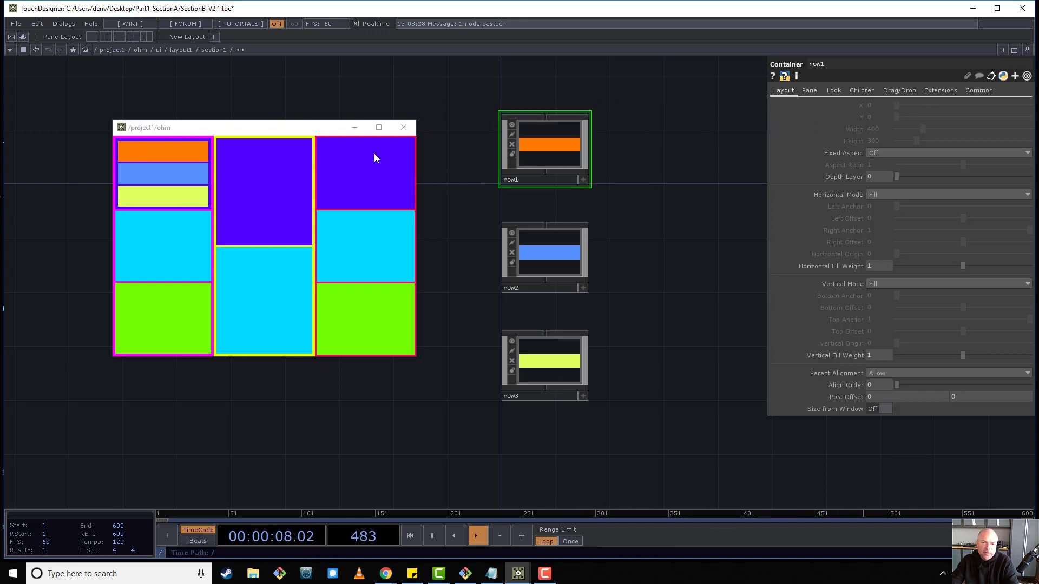
left_click(863, 91)
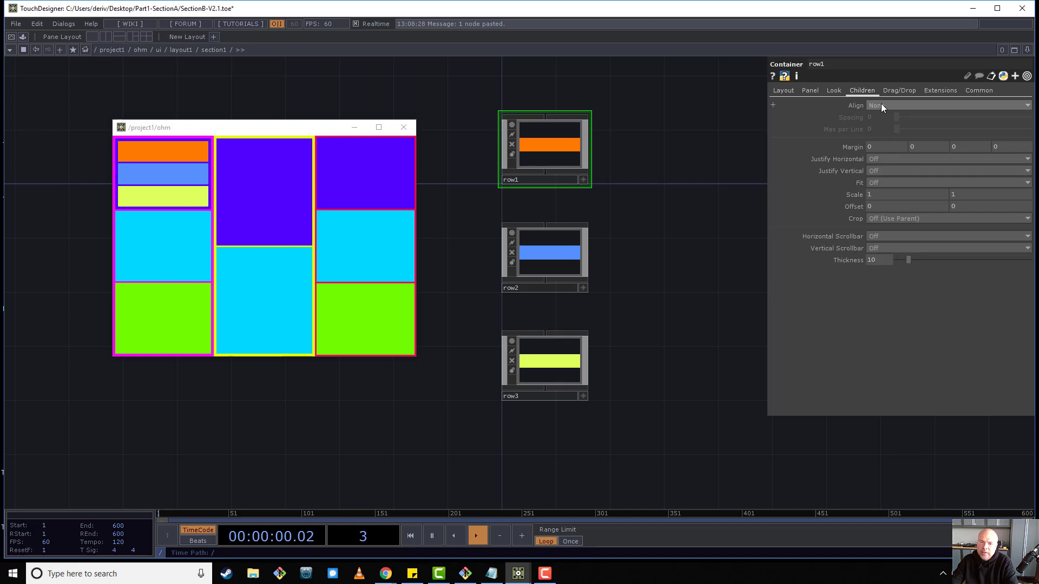
left_click(881, 105)
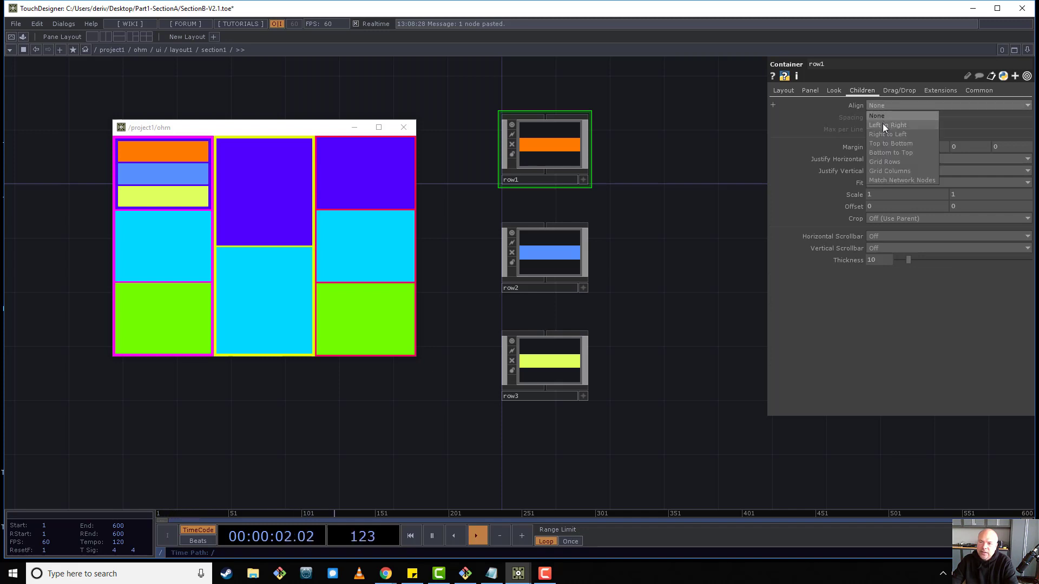
left_click(882, 126)
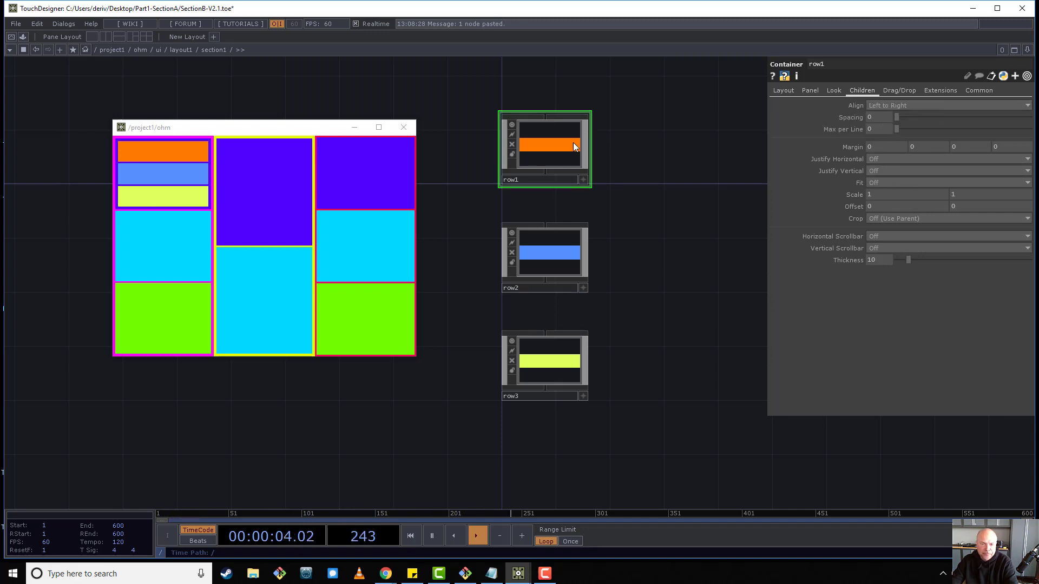
Add a Widget component inside the row1 container.
key("i")
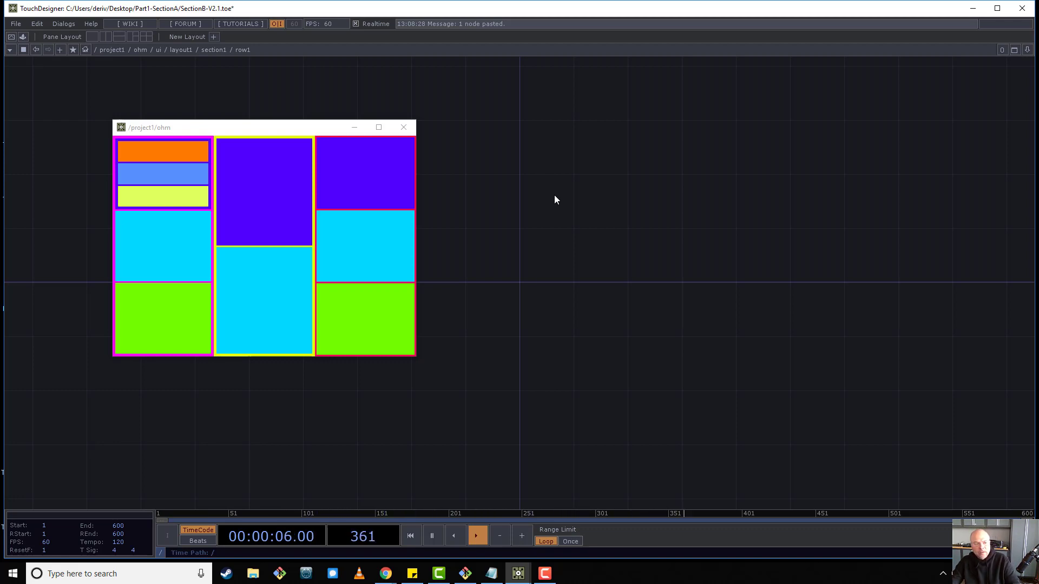
key("Tab")
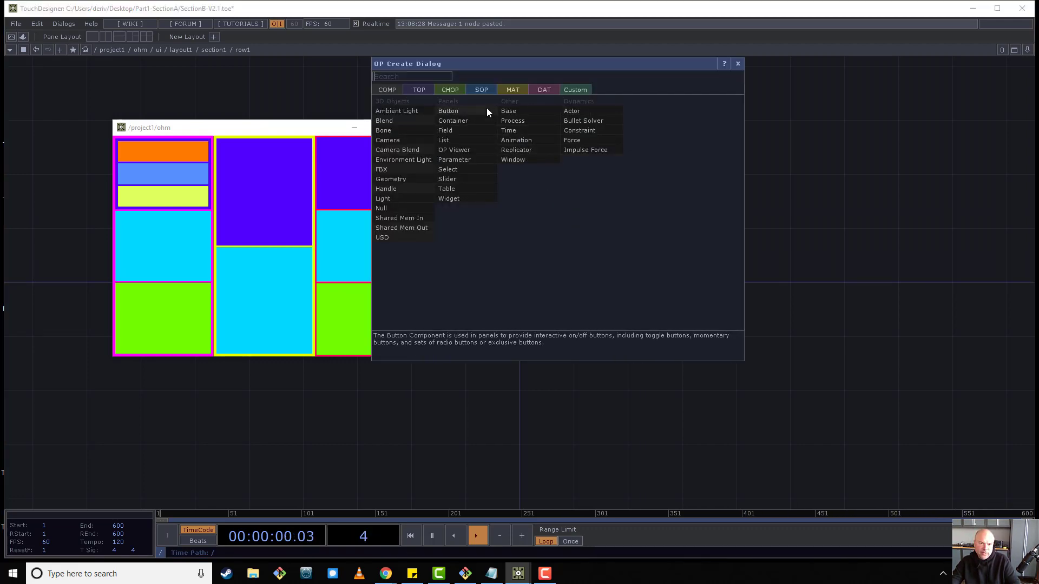
left_click(469, 201)
left_click(566, 245)
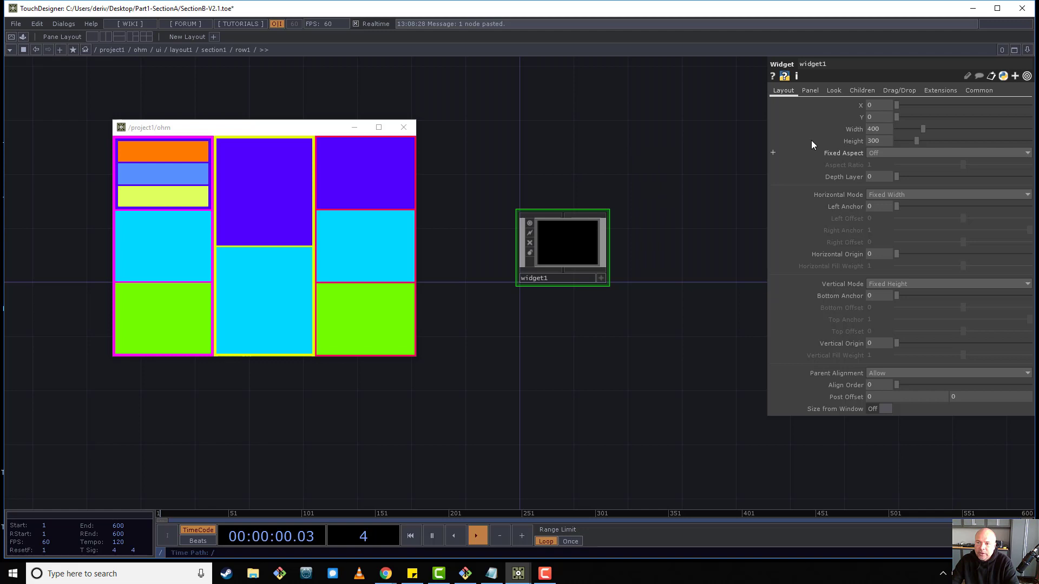
Give the widget a pale grey-blue background color (0.6832, 0.737707, 0.8) with a background alpha of 1.
left_click(834, 91)
left_click_drag(898, 117, 1028, 129)
left_click(878, 106)
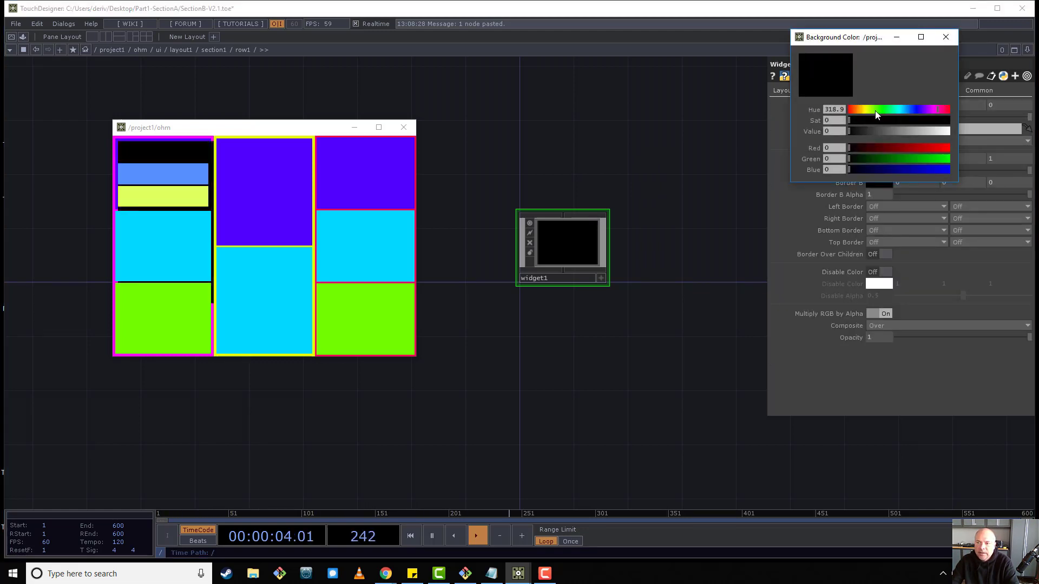
mouse_move(864, 131)
left_mouse_down()
mouse_move(910, 131)
mouse_move(856, 120)
left_mouse_up()
left_click_drag(924, 113, 929, 135)
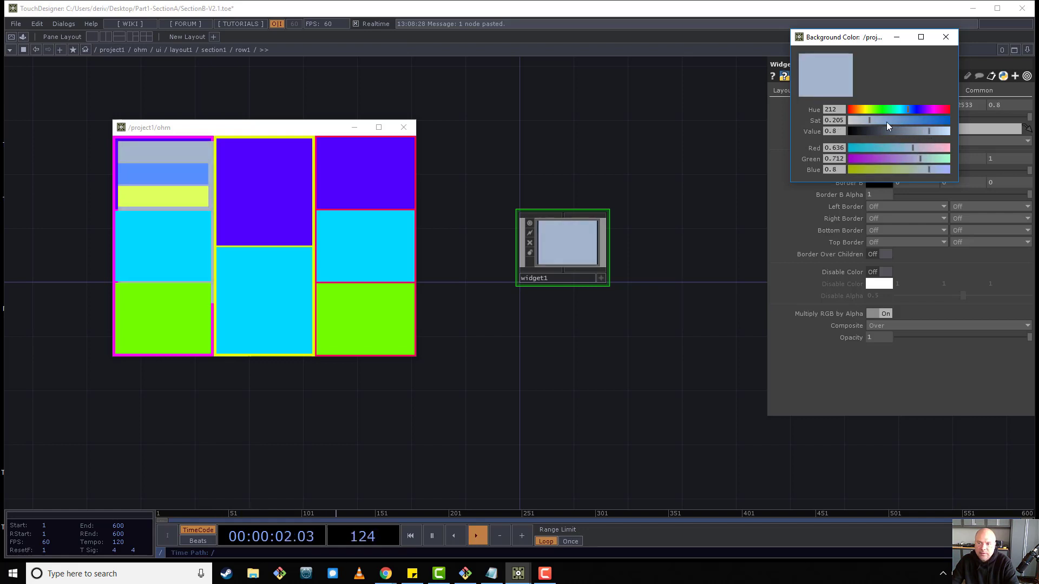
left_click_drag(869, 120, 865, 121)
left_click(945, 37)
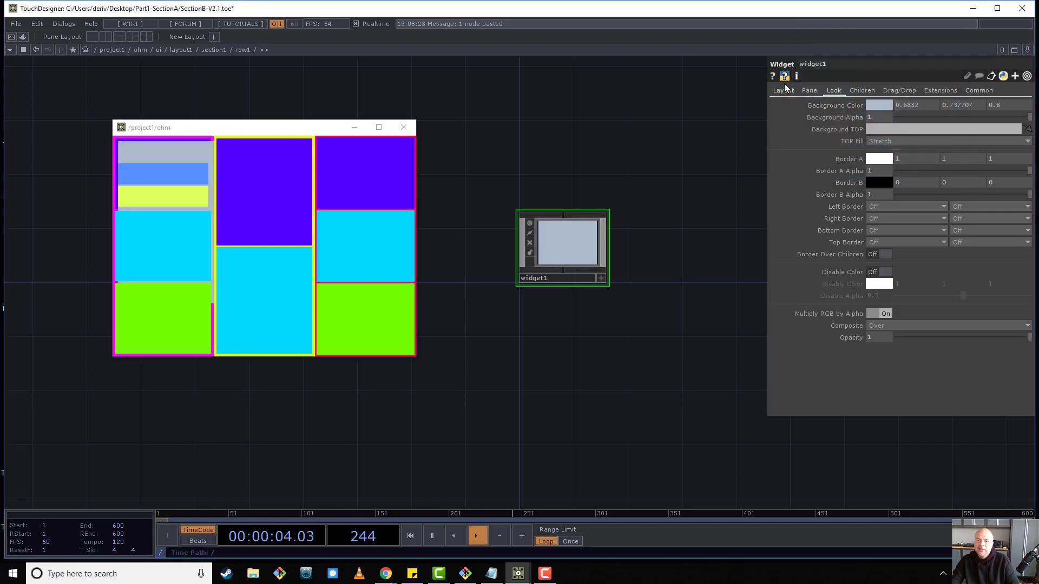
Set the widget's horizontal and vertical size modes to Fill.
left_click(783, 91)
left_click(891, 200)
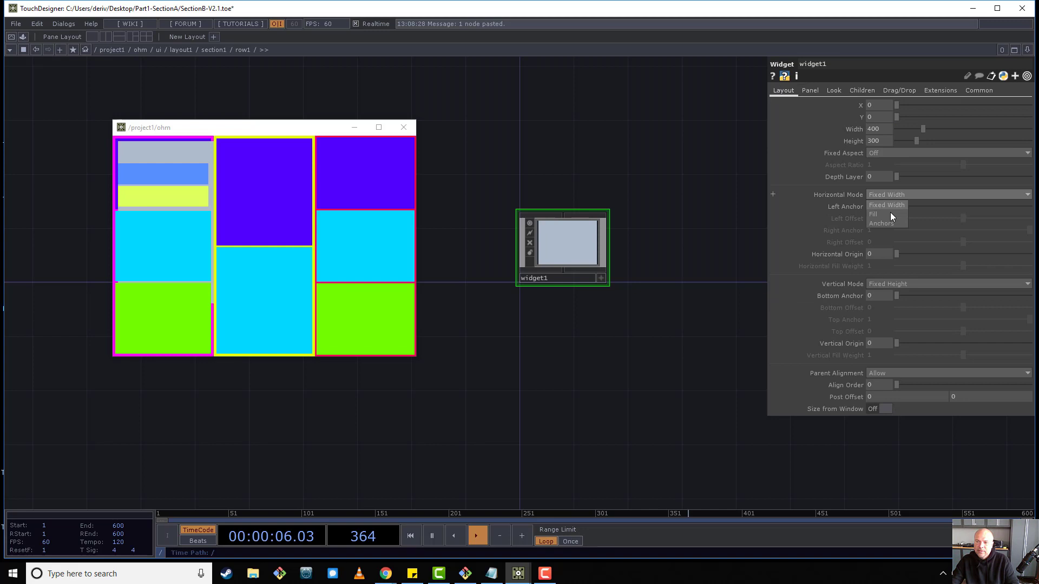
left_click(890, 215)
left_click(887, 283)
left_click(888, 303)
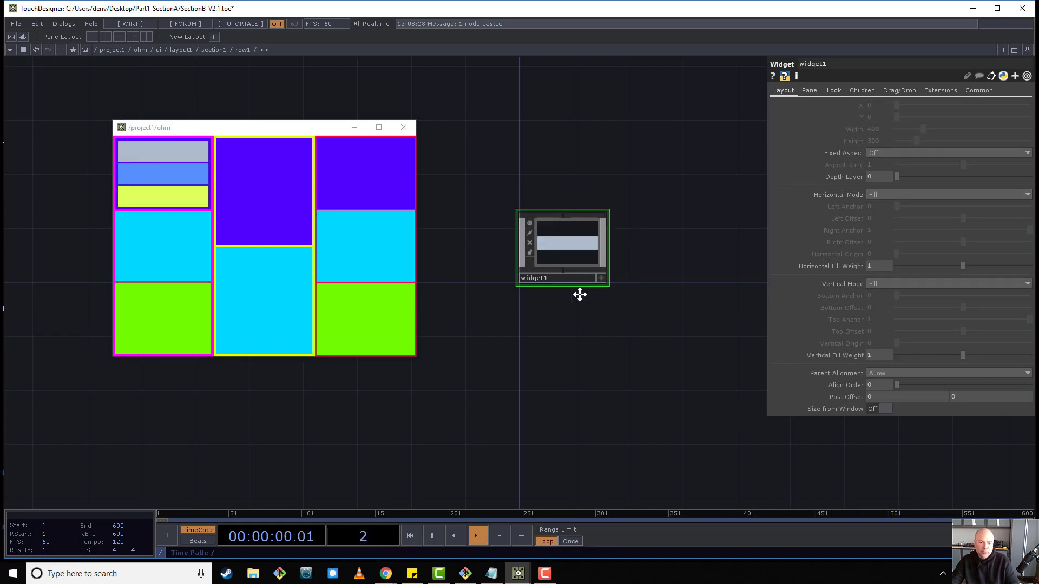
Make three copies of widget1 and place them in a column below the original.
left_click_drag(579, 329, 579, 292)
key("ctrl+c")
key("ctrl+v")
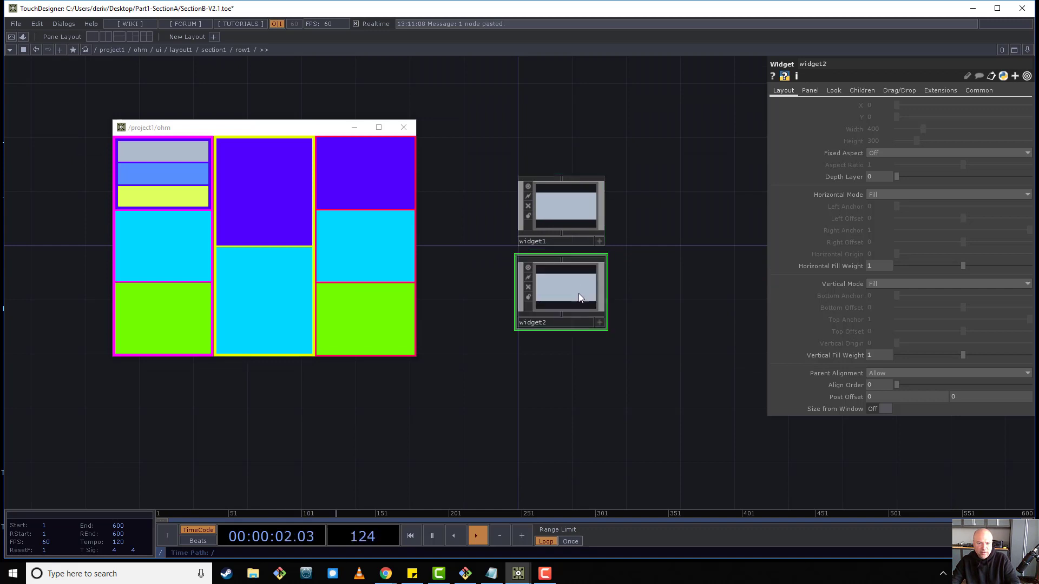
left_click(578, 320)
left_click_drag(580, 408, 589, 316)
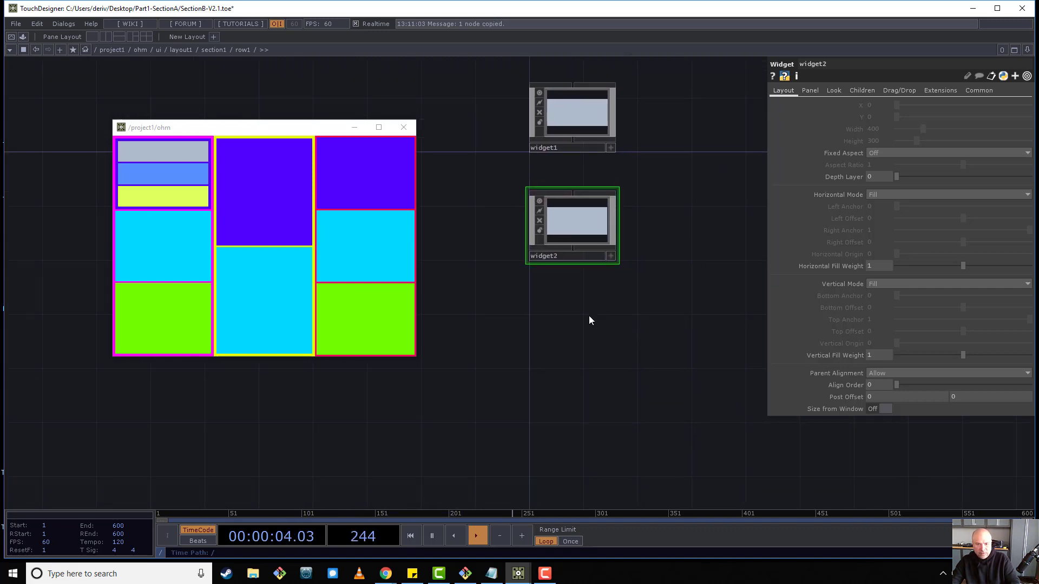
key("ctrl+v")
left_click(588, 333)
key("ctrl+v")
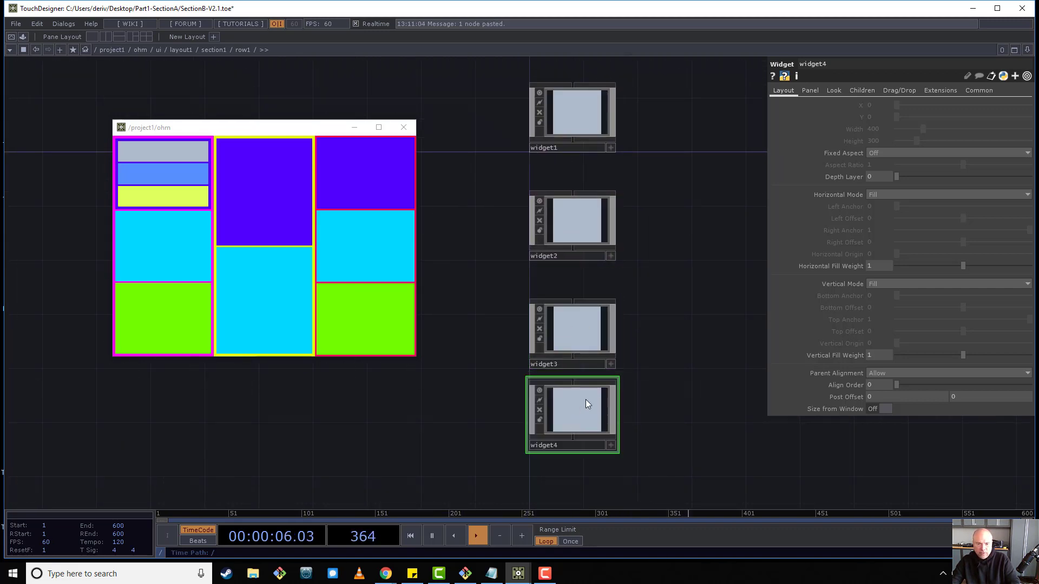
left_click(574, 433)
Give row1's children a spacing of 3 and margins of 5 on all four sides.
right_click(684, 154)
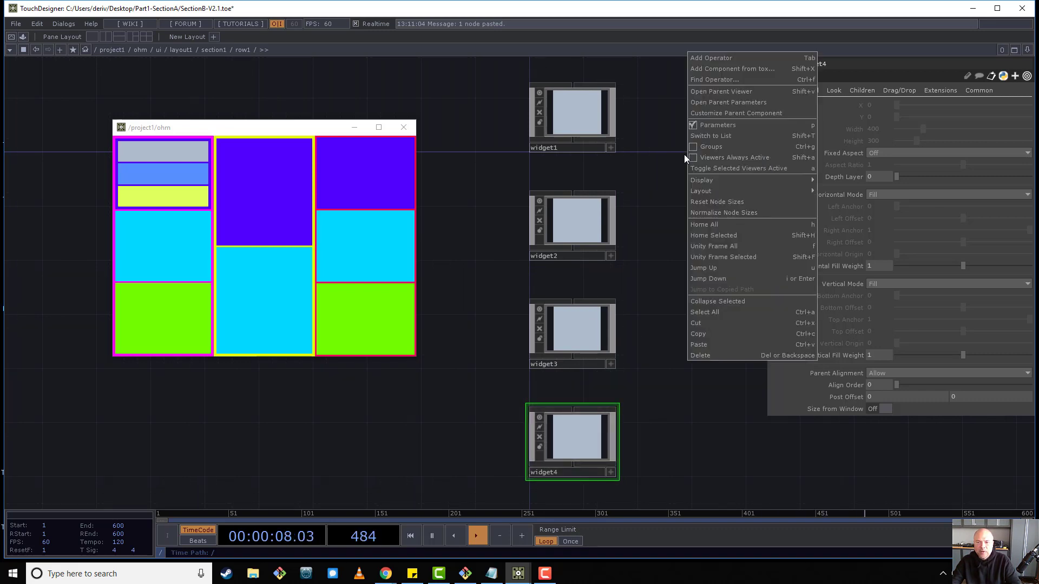
left_click(722, 105)
left_click(700, 77)
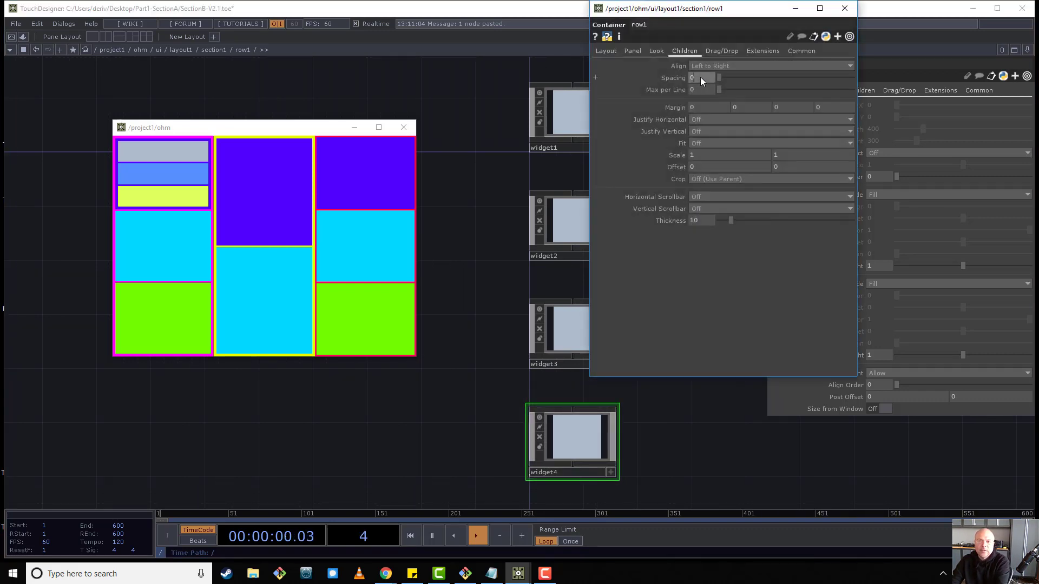
type("3")
key("Return")
middle_click_drag(670, 109, 706, 90)
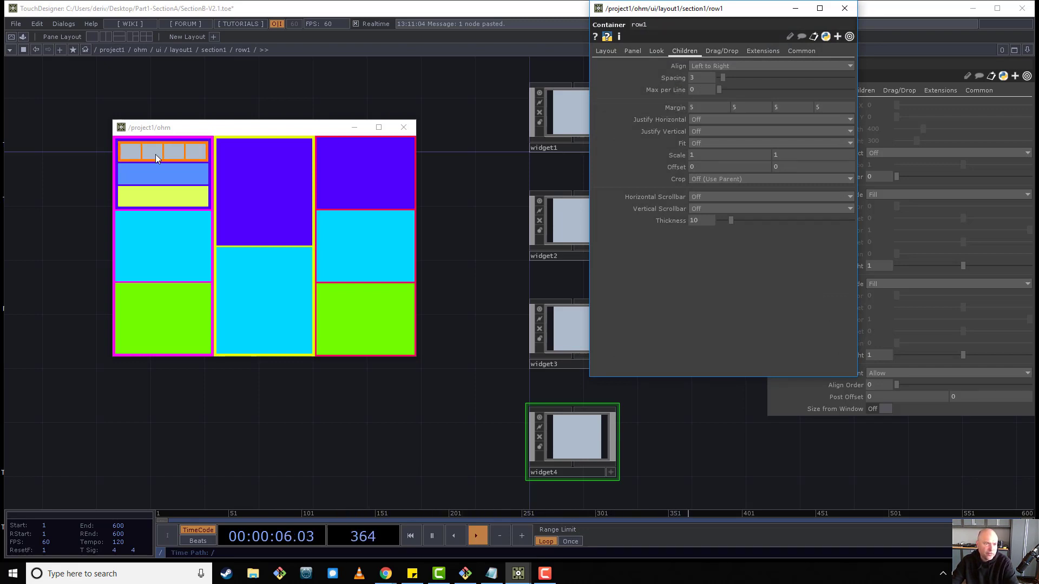
left_click(845, 8)
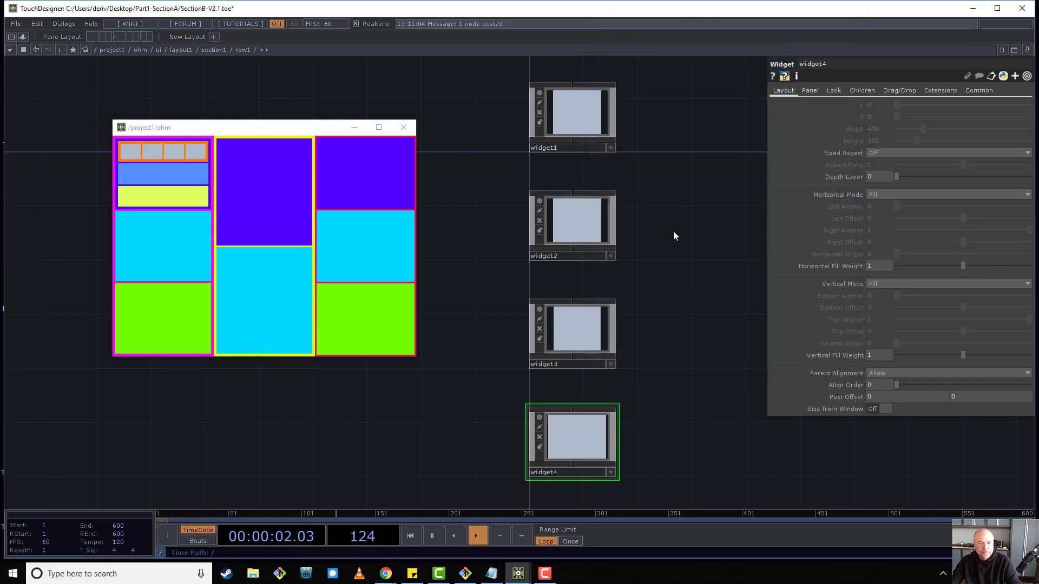
Back in section1, make row2 and row3 clones by setting the Clone Master of both to row1.
key("u")
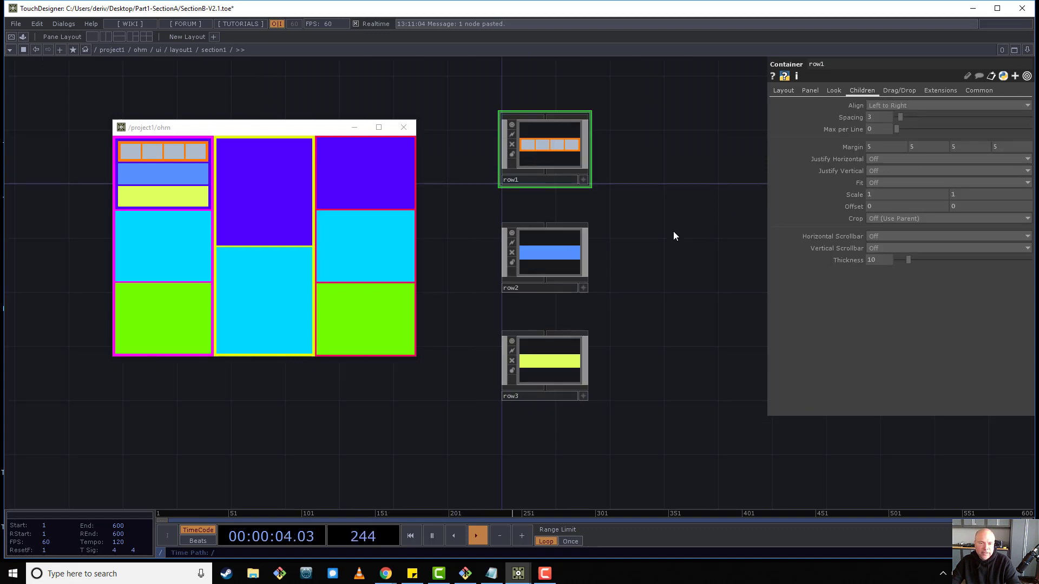
left_click_drag(662, 234, 469, 384)
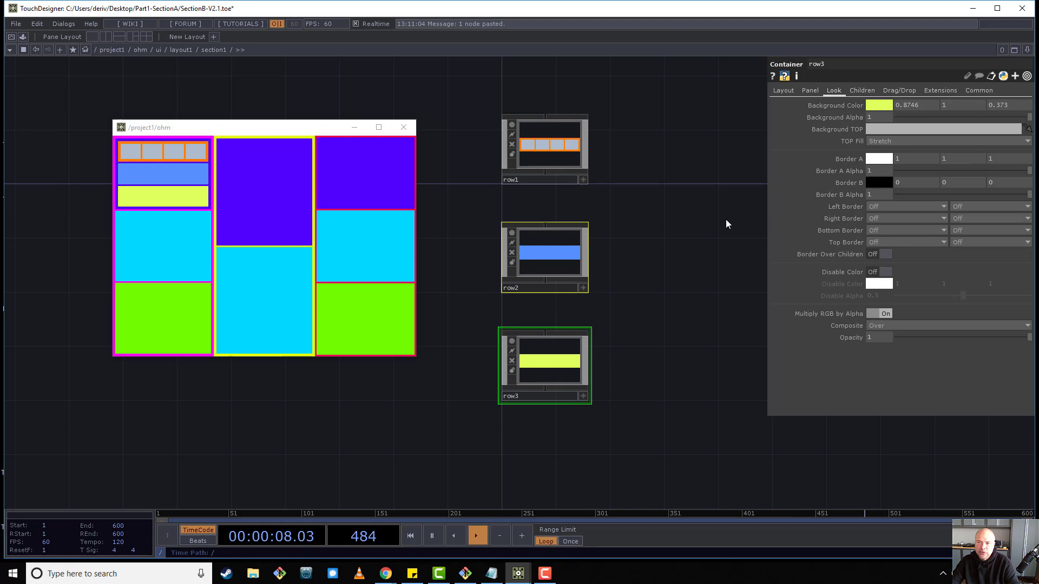
left_click(951, 92)
left_click(972, 92)
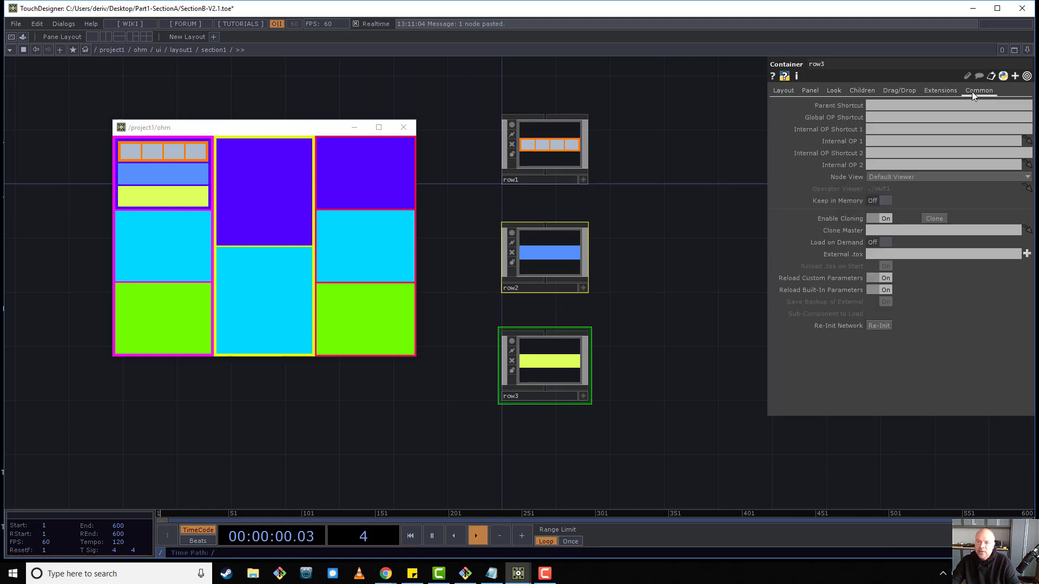
type("row1")
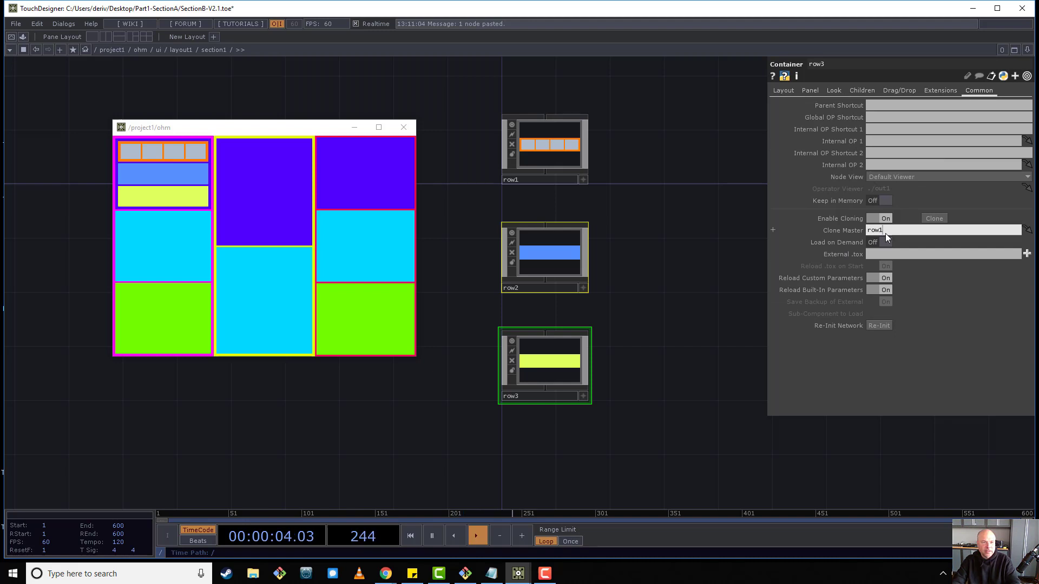
key("Return")
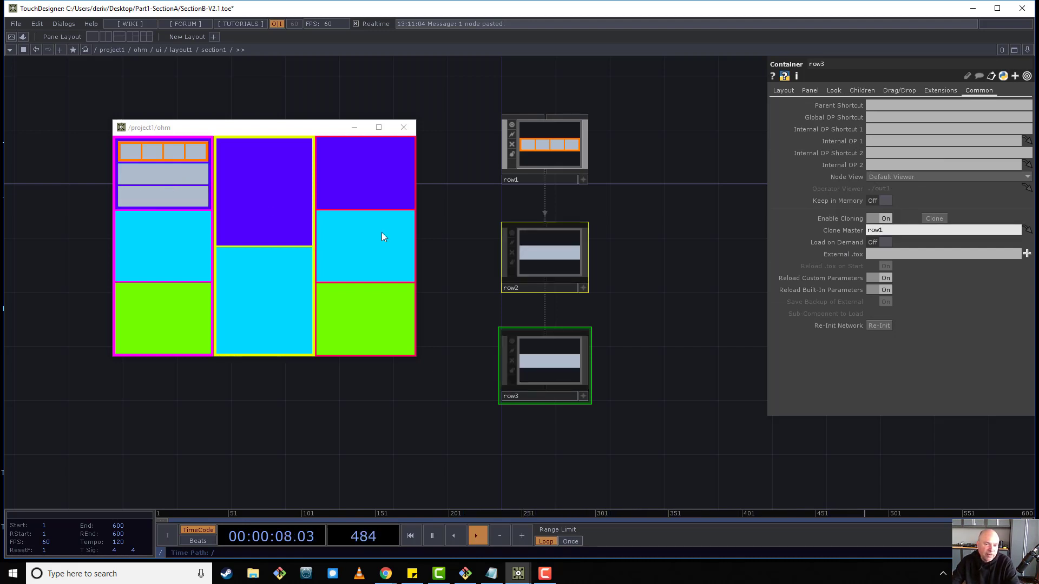
Align the children of row2 and row3 Left to Right with a spacing of 3 and margins of 5.
left_click(863, 91)
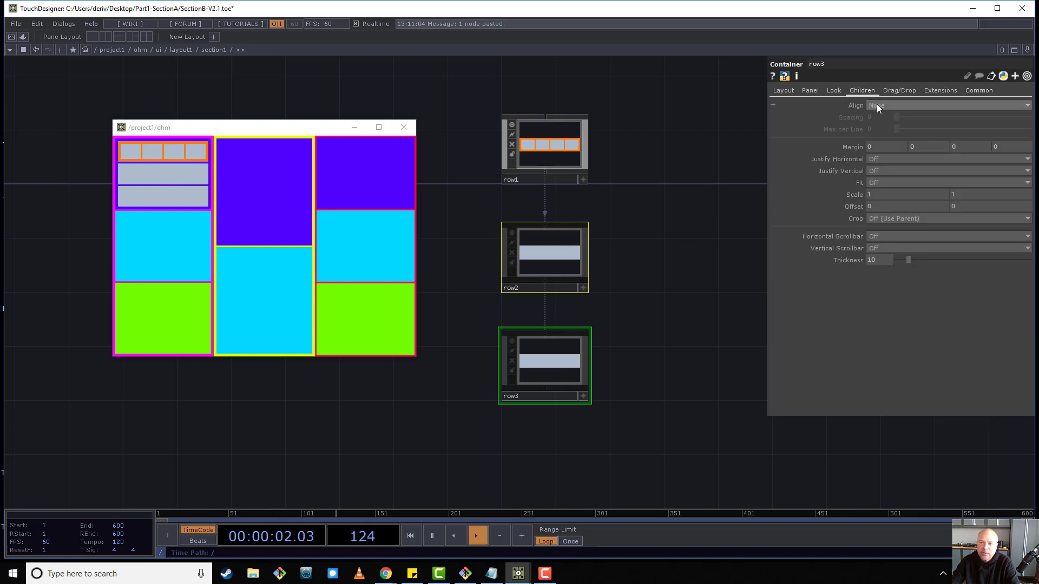
left_click(877, 106)
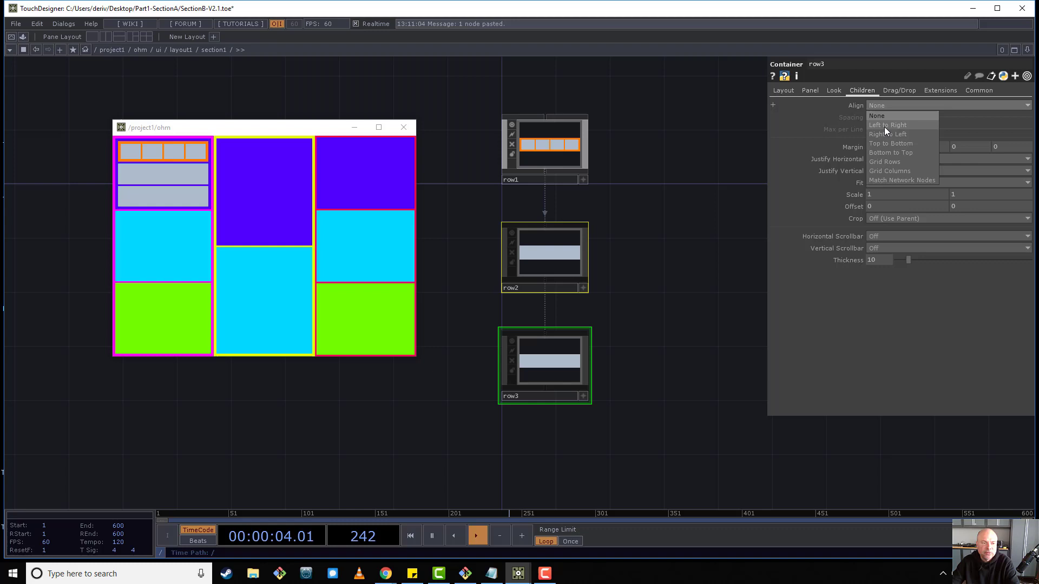
left_click(884, 126)
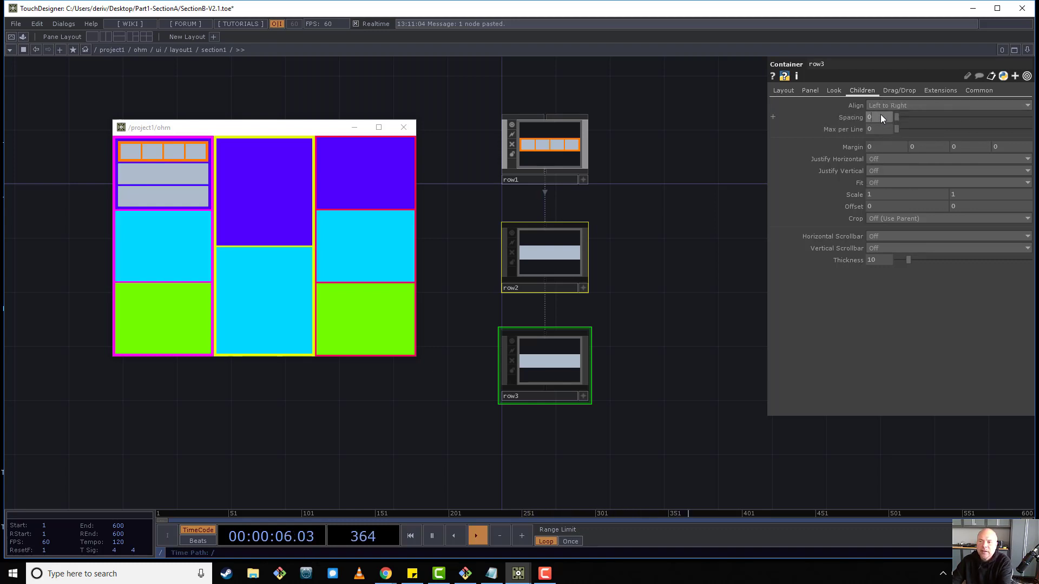
middle_click_drag(851, 153, 872, 138)
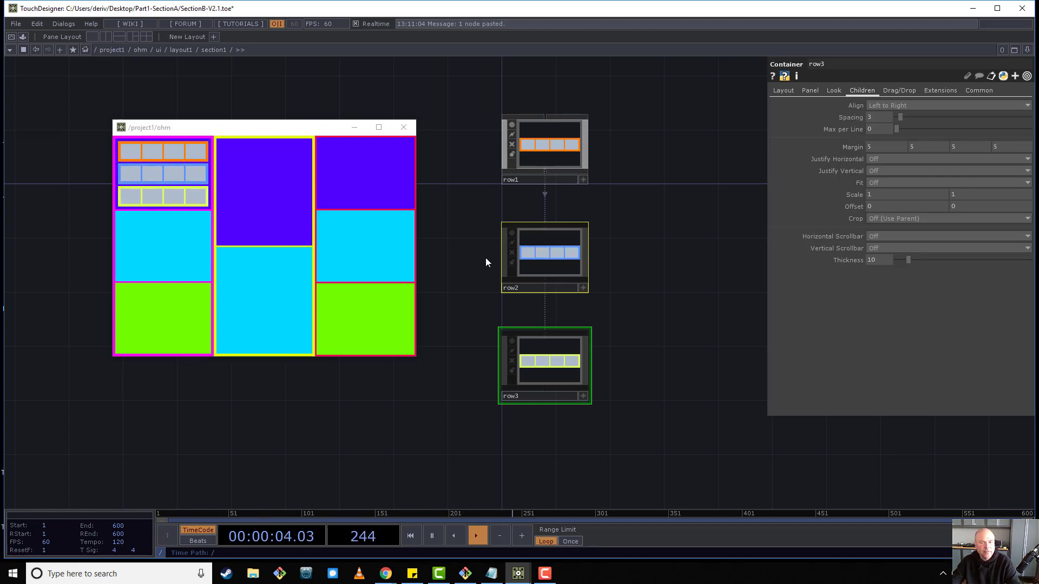
Hide the parameter display and go up one level to the layout1 network.
key("p")
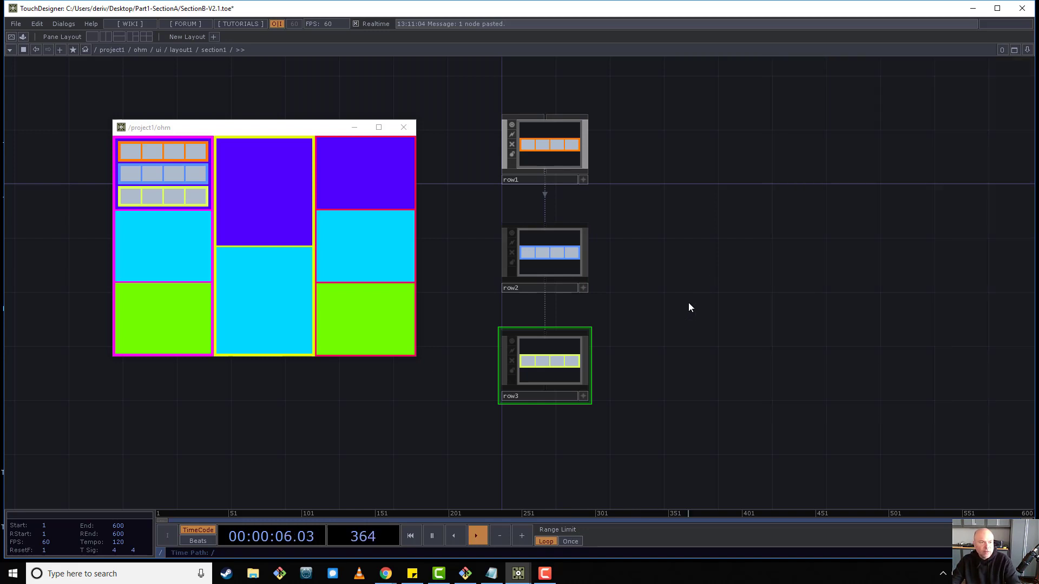
left_click_drag(689, 304, 814, 265)
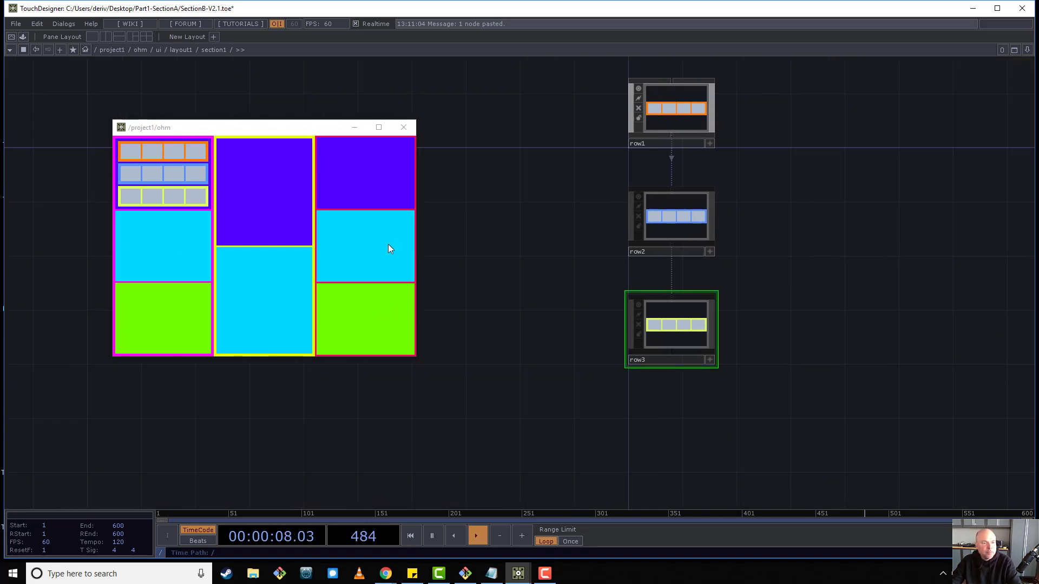
key("u")
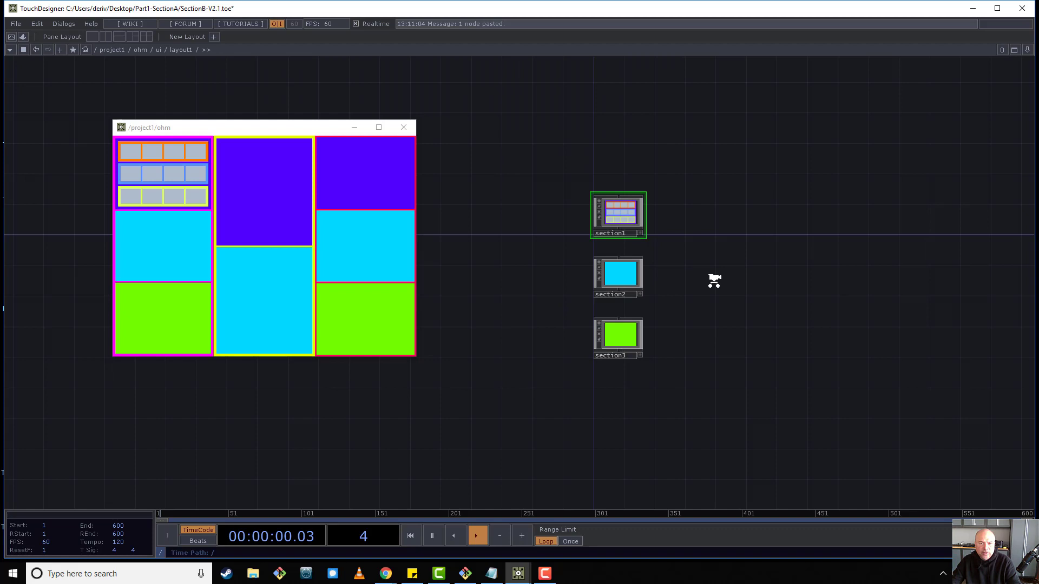
Examine the fader area of the livid_ohm reference picture in the ui network, and return inside layout1.
key("u")
left_click_drag(623, 181, 626, 268)
scroll(595, 184, "up", 5)
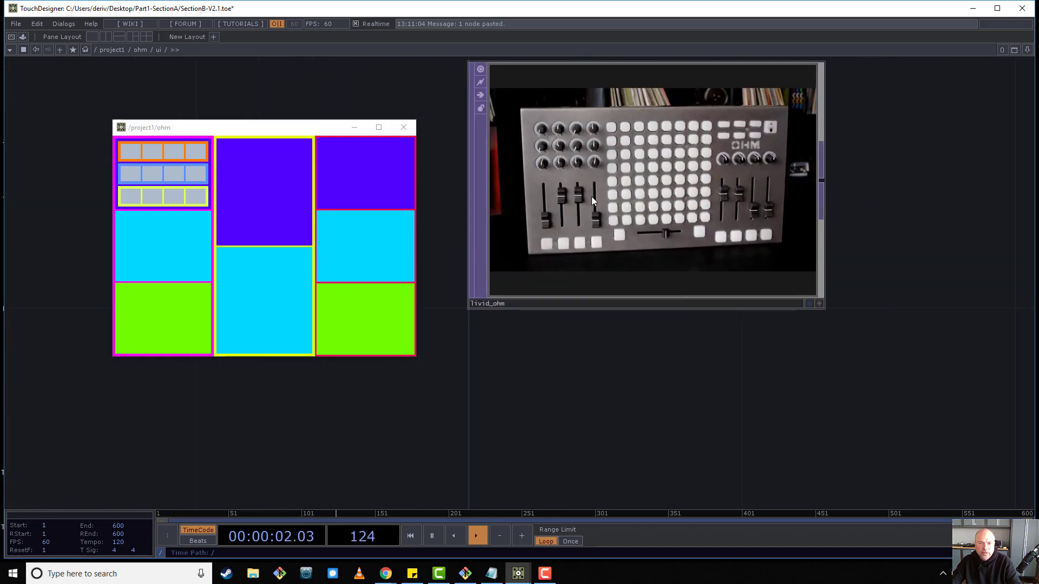
scroll(592, 196, "up", 1)
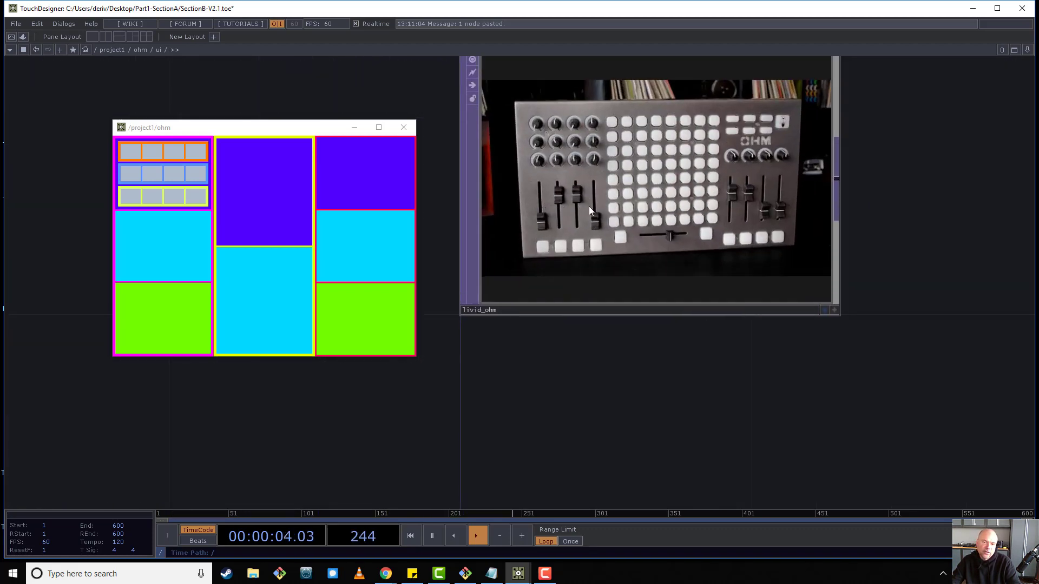
scroll(623, 184, "down", 6)
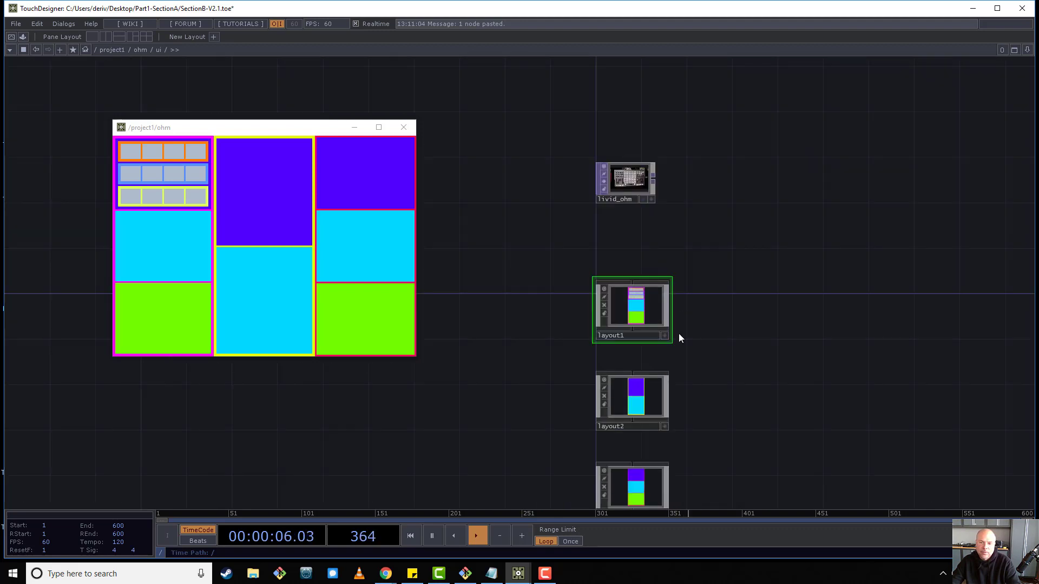
key("i")
scroll(640, 239, "up", 5)
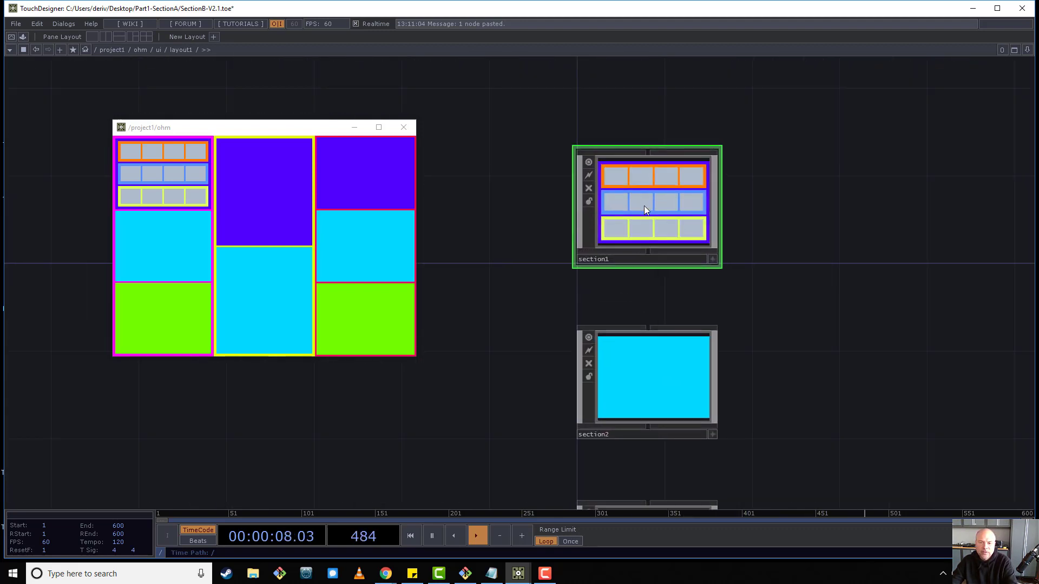
key("i")
right_click_drag(758, 89, 570, 132)
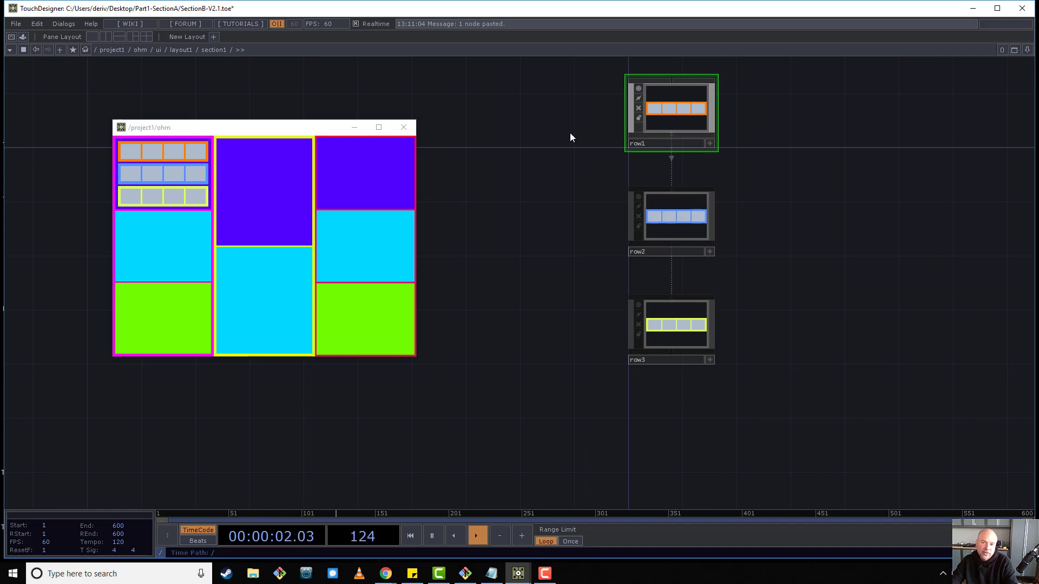
key("ctrl+c")
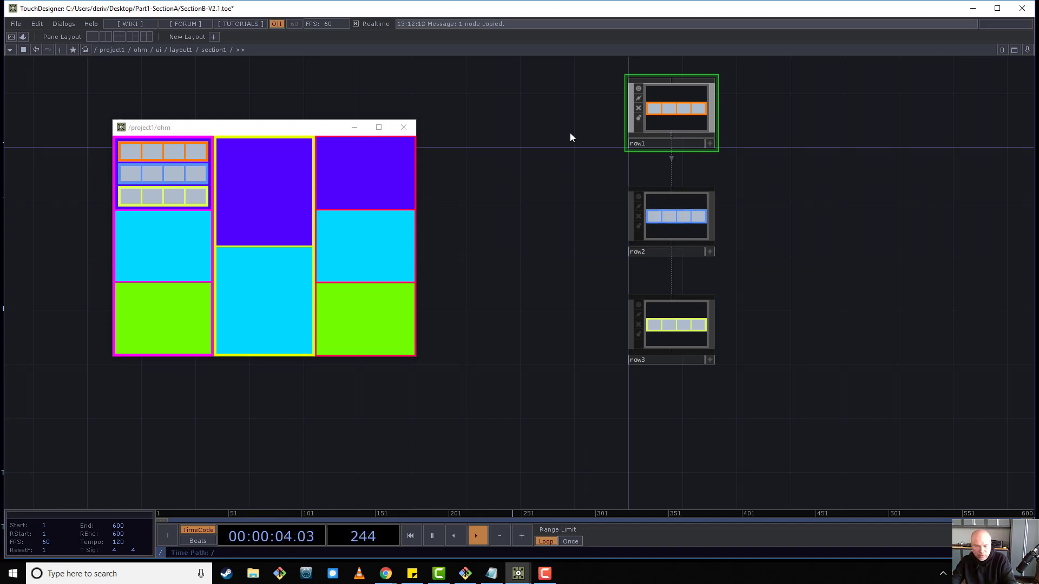
key("u")
key("i")
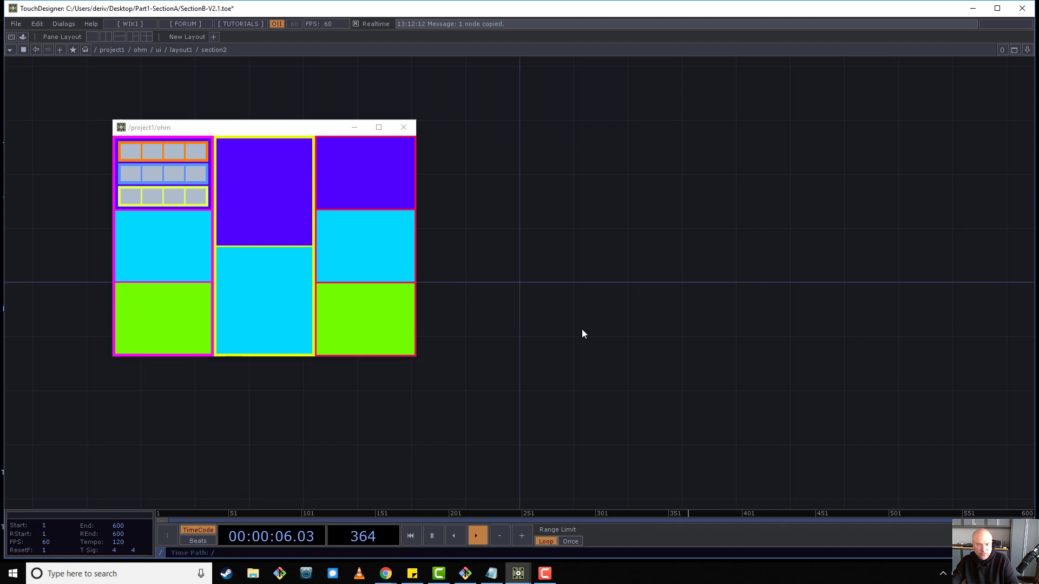
key("u")
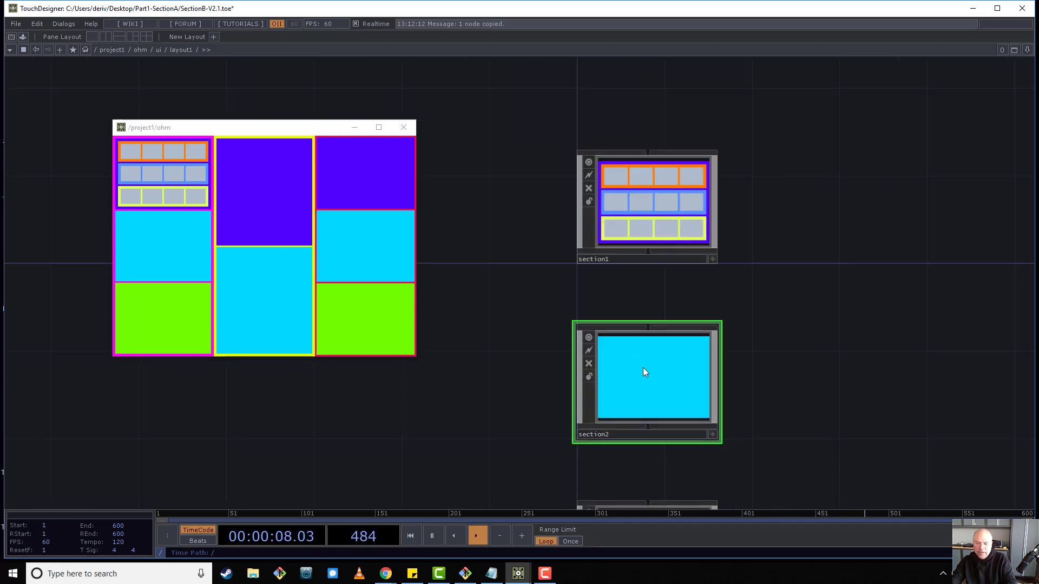
Show the parameters of section2 and open its children alignment options.
key("p")
left_click(864, 91)
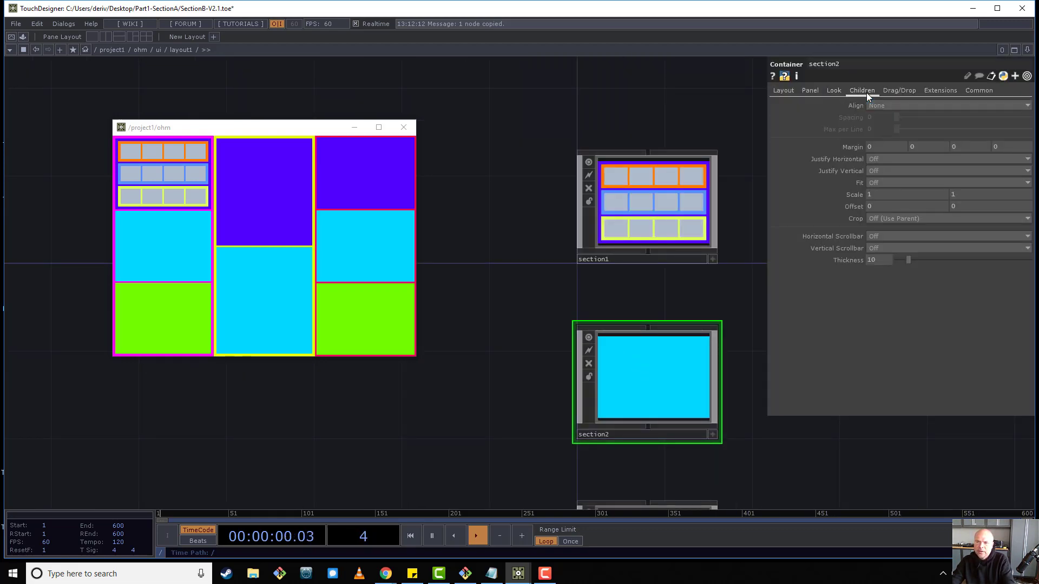
left_click(879, 106)
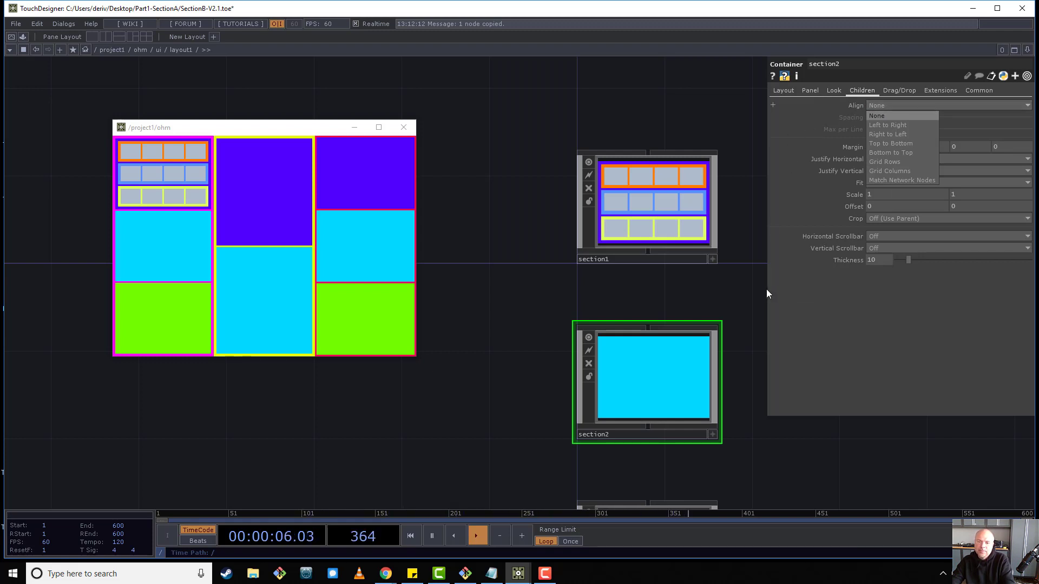
Go into row1 of section1 and copy its four widgets, widget1 to widget4.
left_click(670, 202)
key("i")
key("i")
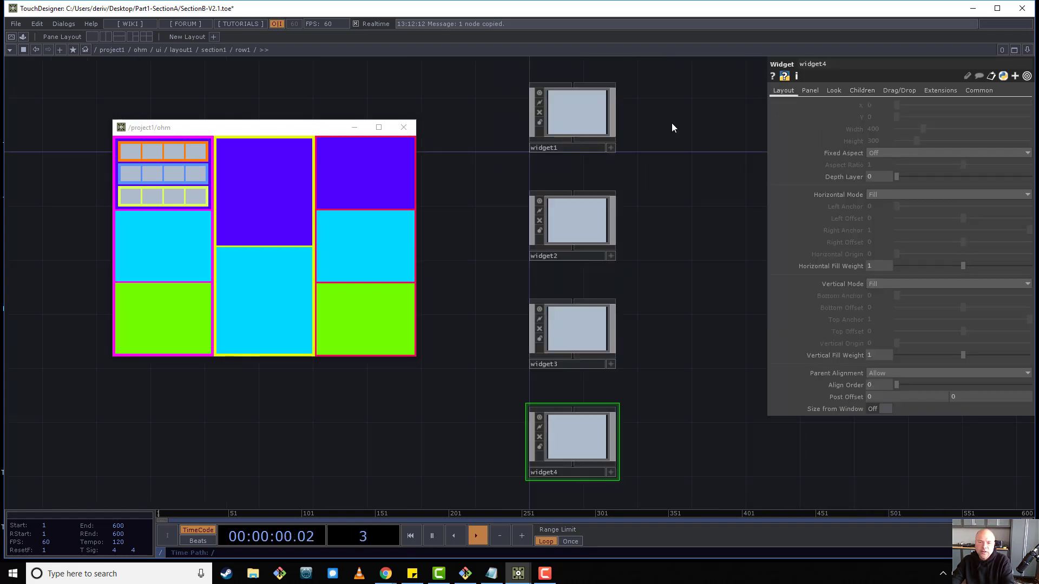
left_click_drag(682, 112, 437, 450)
key("ctrl+c")
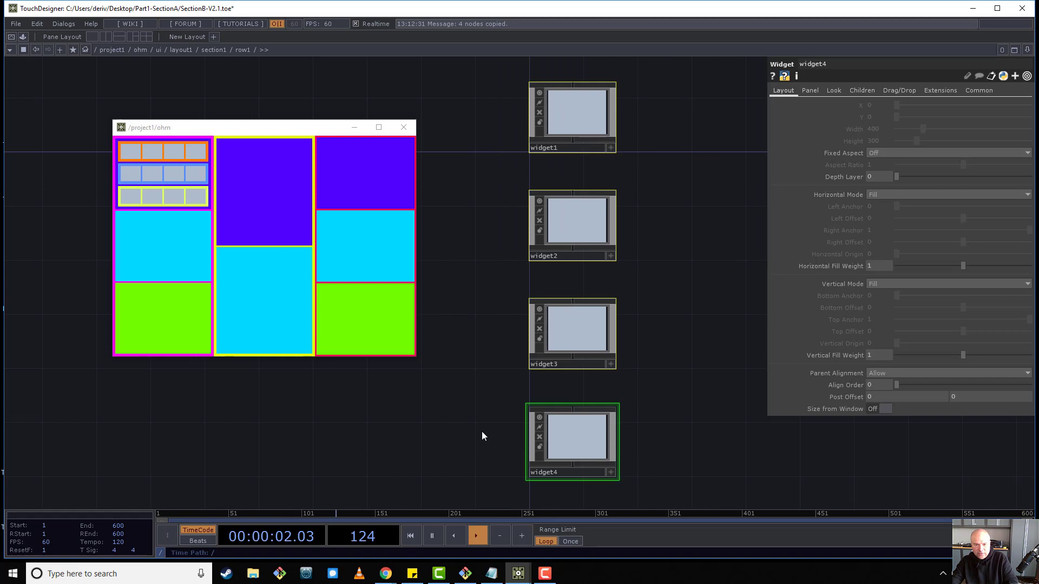
Back in layout1, align section2's children Left to Right with a spacing of 3 and margins of 5 on all four sides.
key("u")
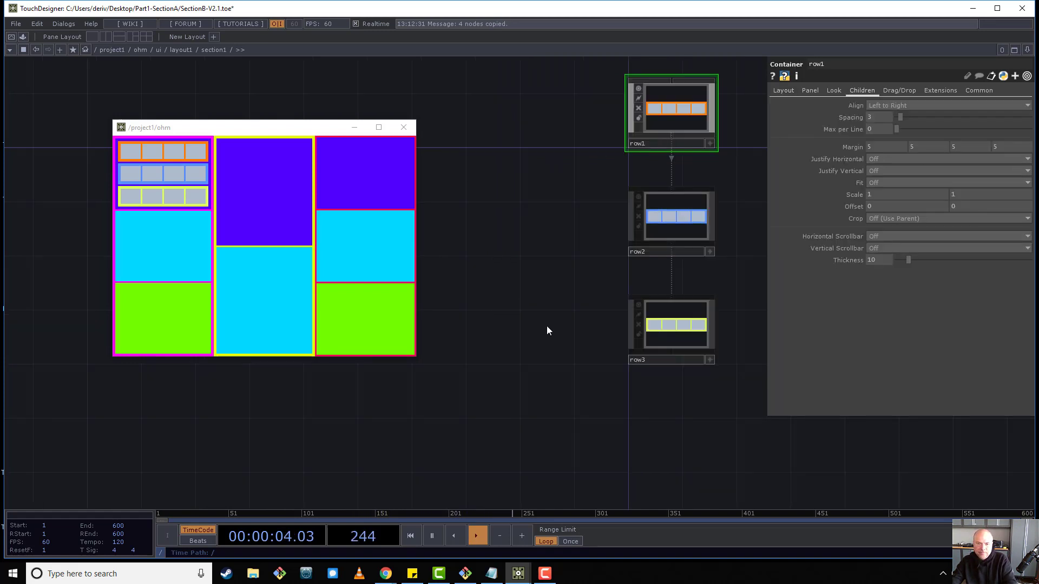
key("u")
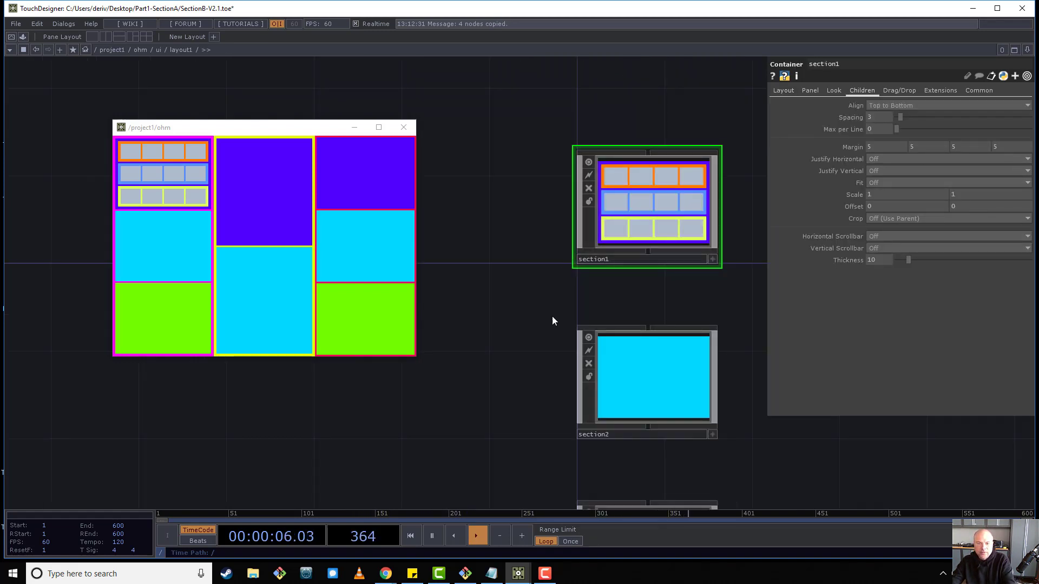
left_click(653, 383)
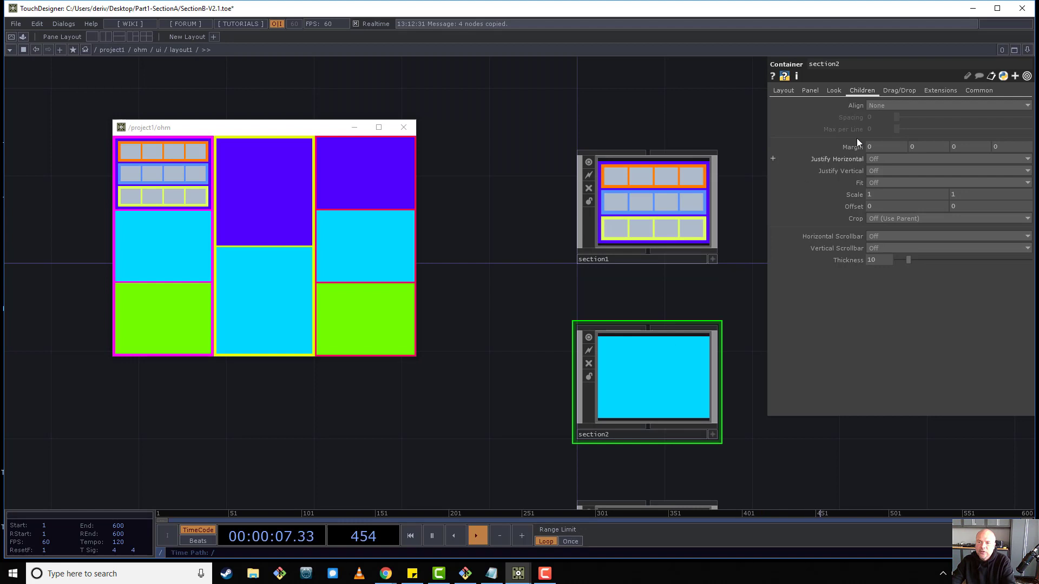
left_click(884, 107)
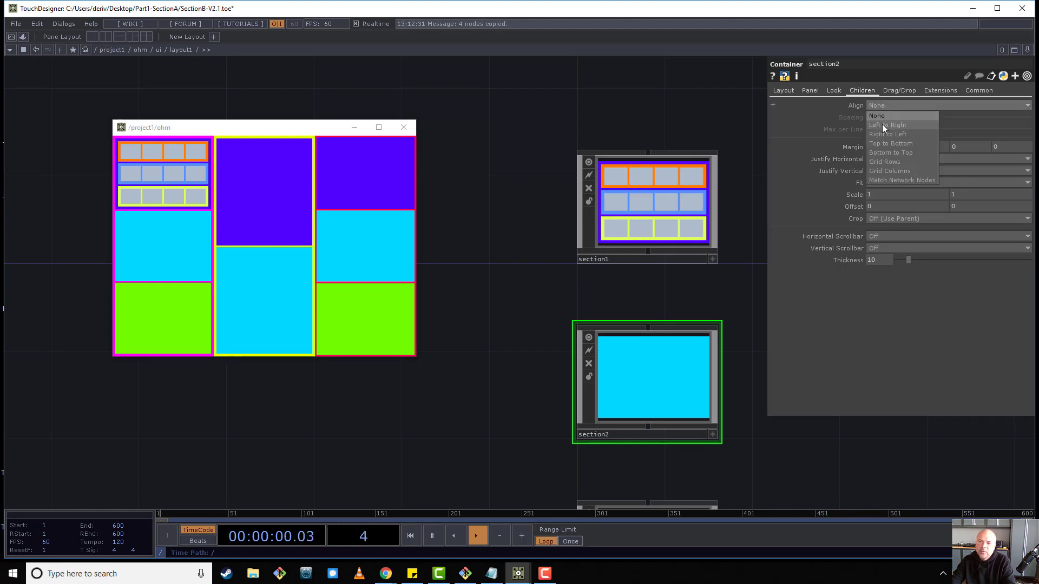
left_click(882, 125)
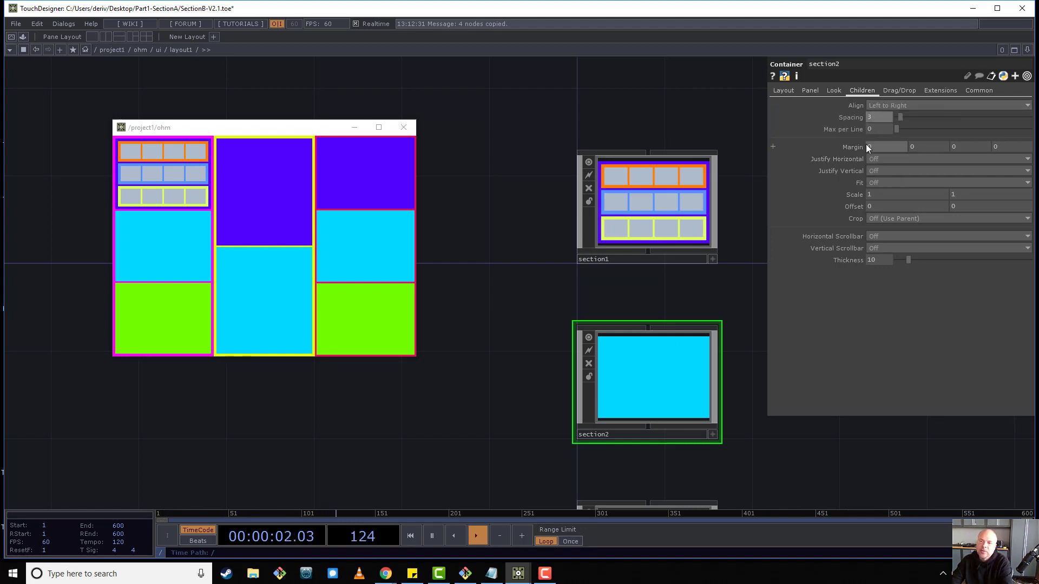
mouse_move(871, 117)
middle_mouse_down()
mouse_move(882, 117)
mouse_move(858, 139)
mouse_move(855, 128)
middle_mouse_up()
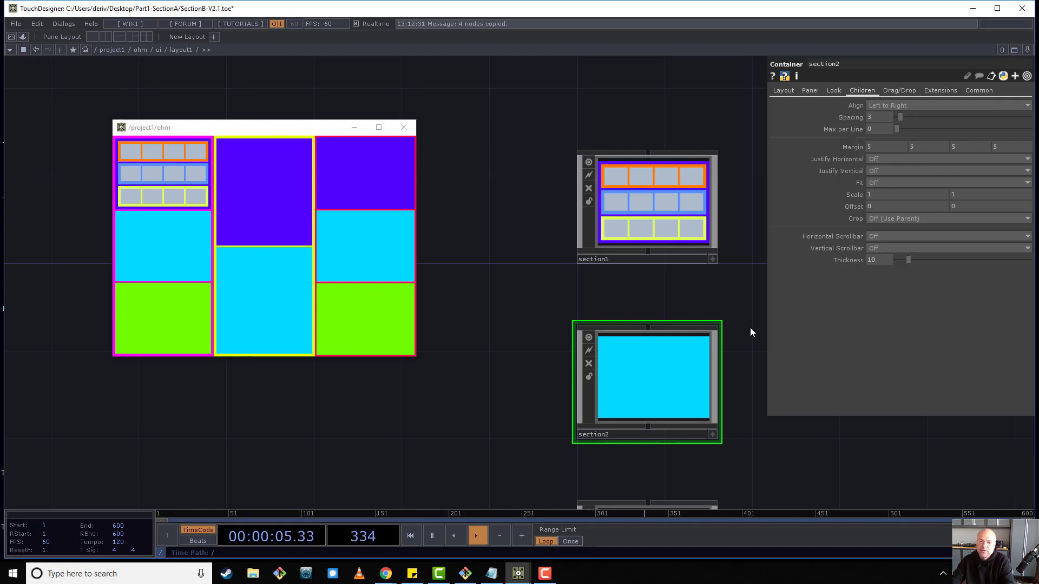
Paste the four copied widgets inside section2 and return to the layout1 network.
double_click(625, 392)
key("ctrl+v")
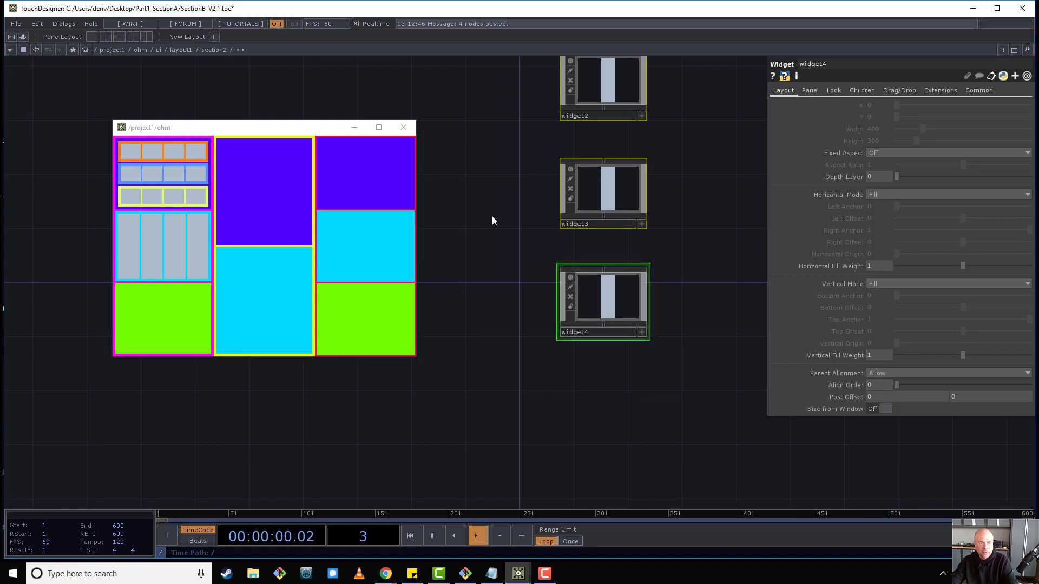
key("u")
Select section3, check the lower button row on the livid_ohm reference picture in the ui network, and return to layout1.
scroll(568, 290, "down", 1)
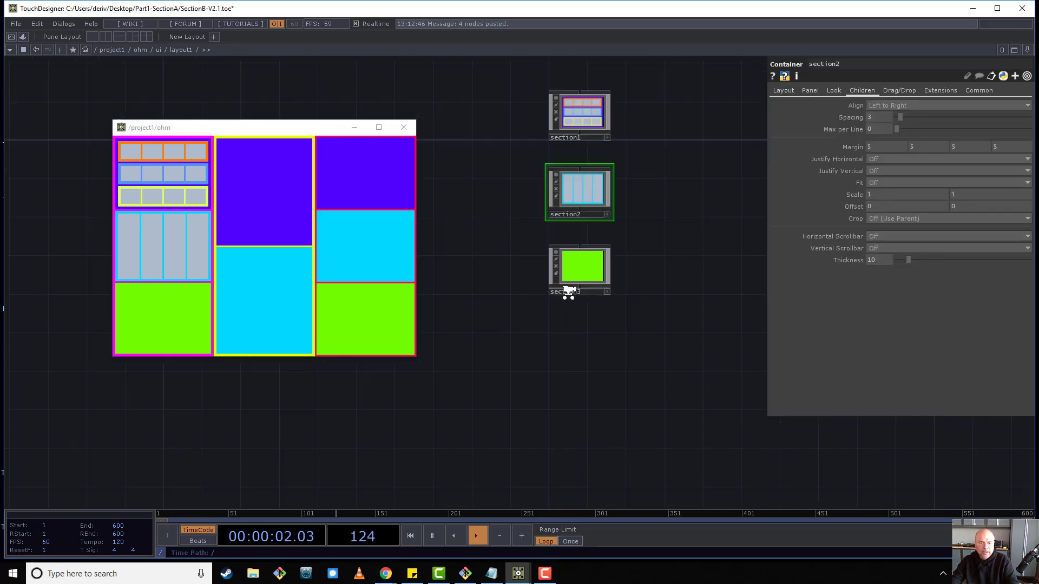
scroll(583, 242, "up", 3)
left_click(583, 242)
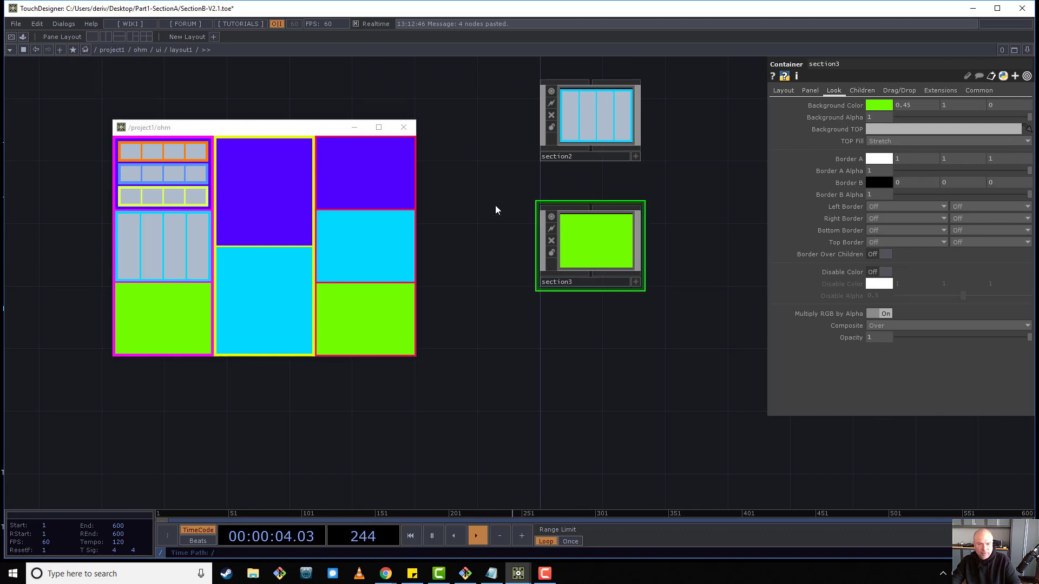
key("u")
scroll(600, 191, "up", 5)
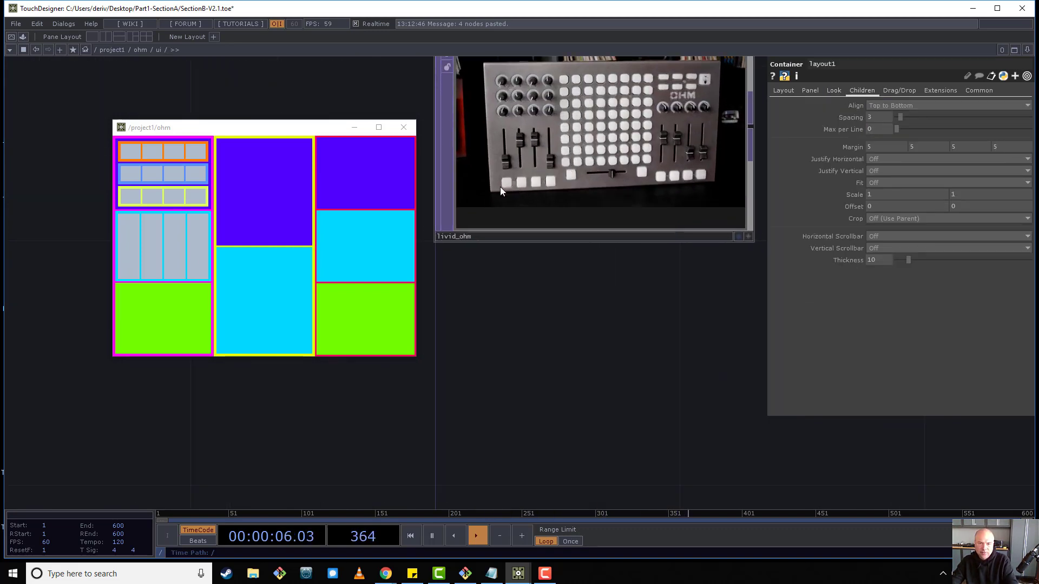
scroll(580, 335, "down", 5)
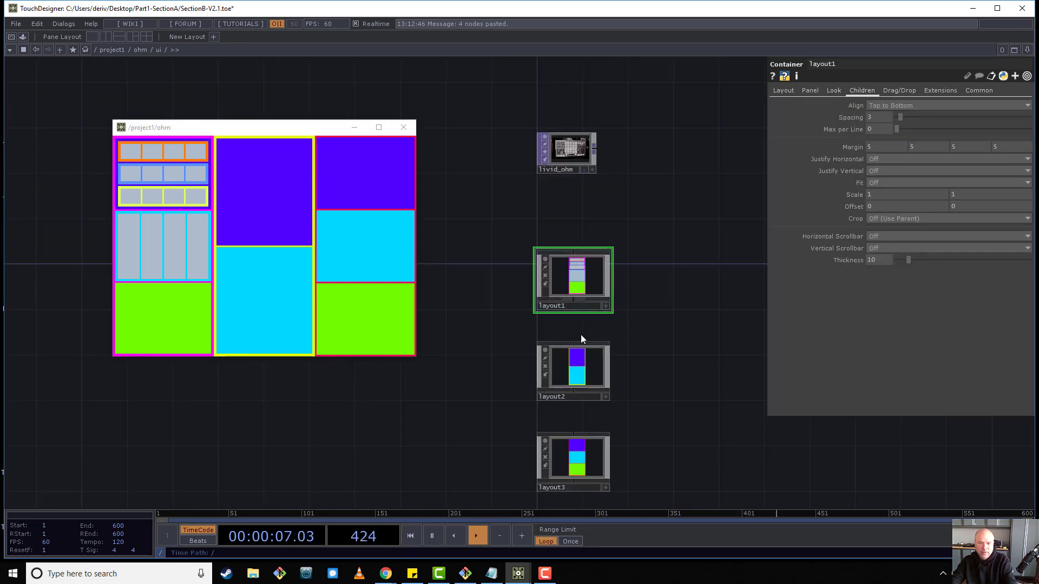
double_click(579, 285)
left_click_drag(683, 191, 676, 300)
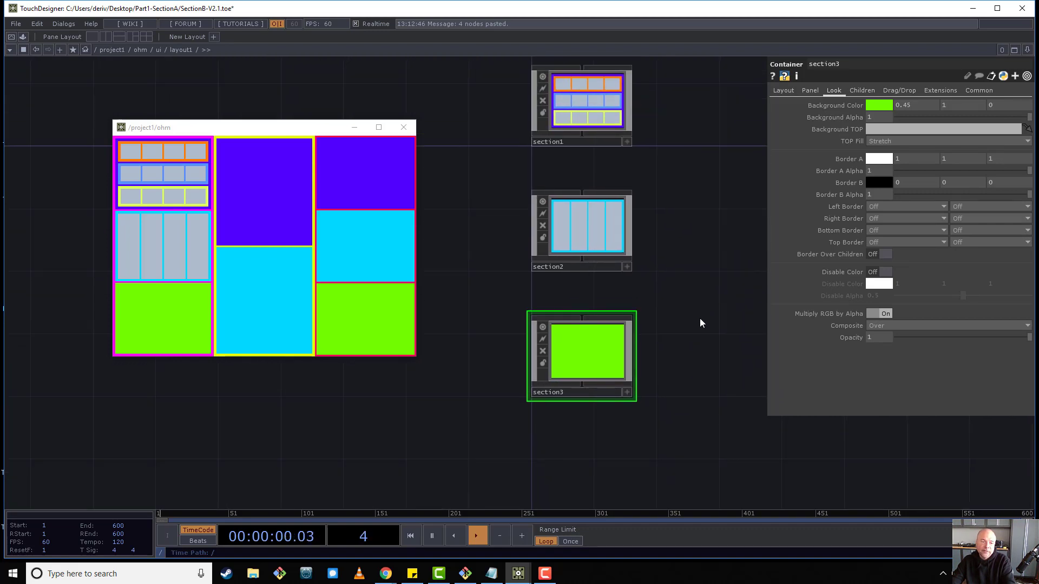
Align section3's children Left to Right with a spacing of 3 and margins of 5 on all four sides.
left_click(862, 90)
left_click(887, 105)
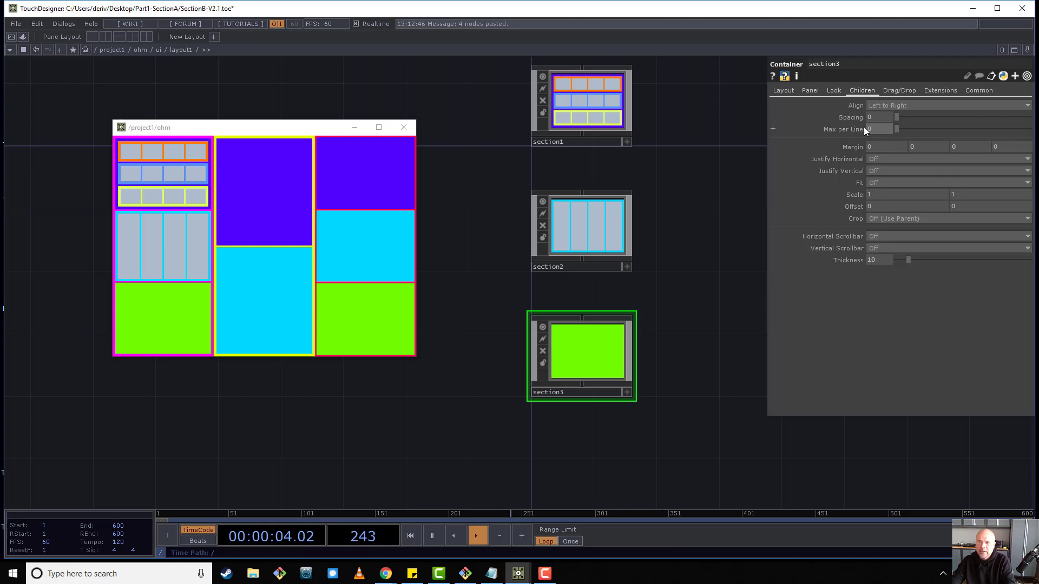
left_click(876, 116)
type("3")
key("Return")
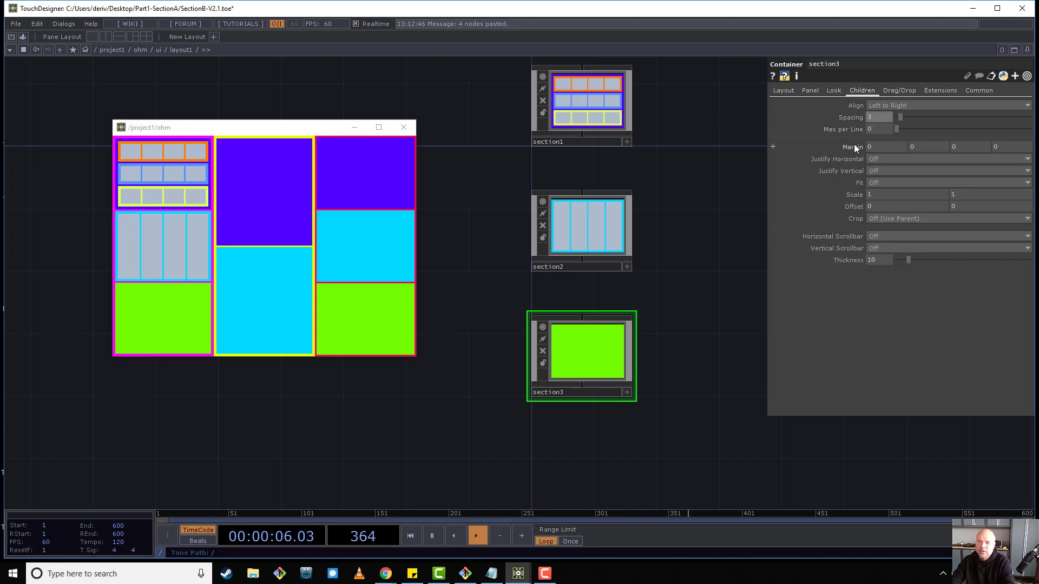
left_click_drag(853, 143, 852, 128)
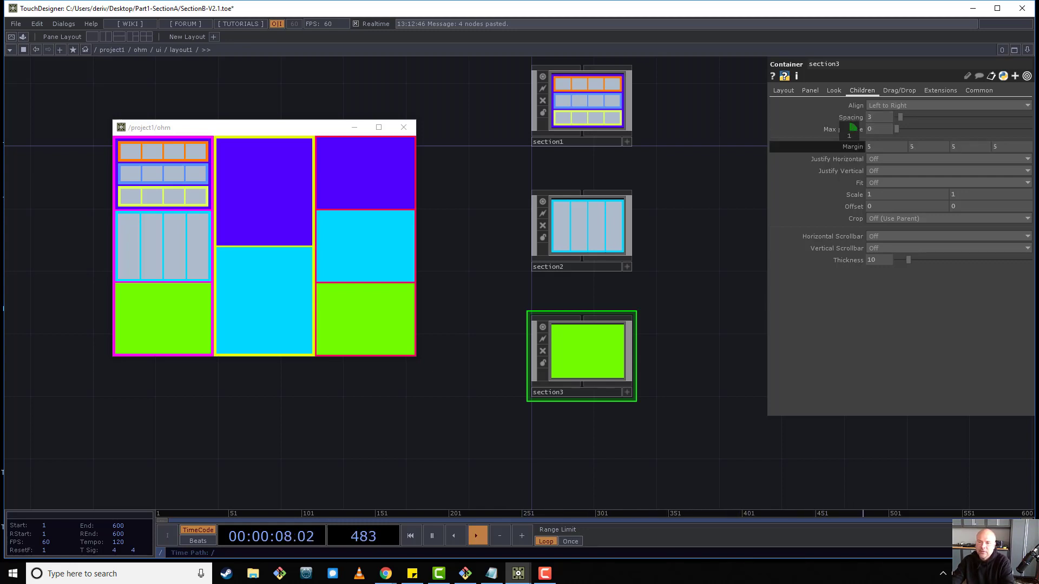
Paste the four copied widgets inside section3 and go back up to layout1.
key("i")
key("ctrl+v")
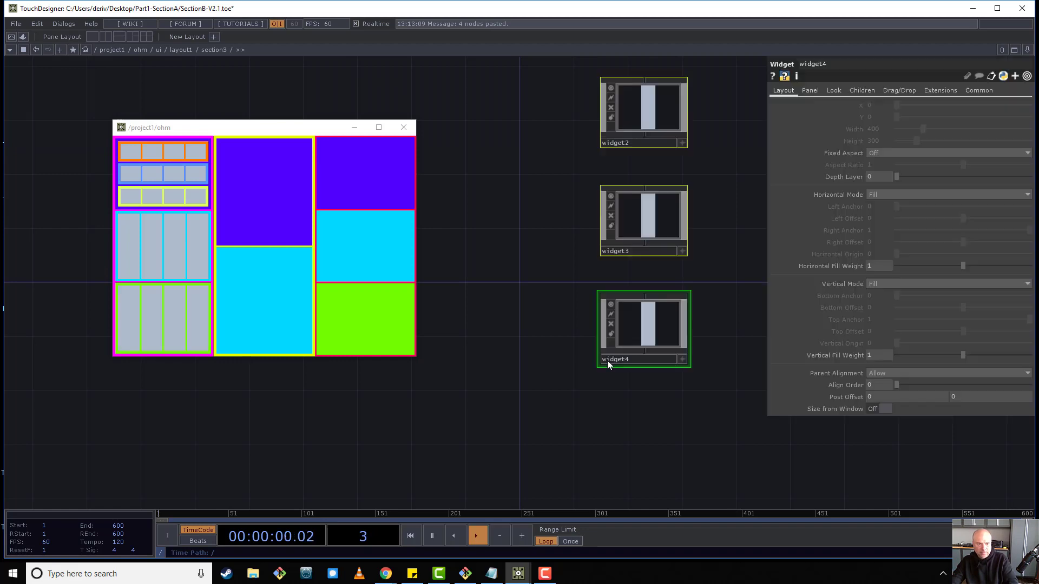
left_click(521, 241)
key("u")
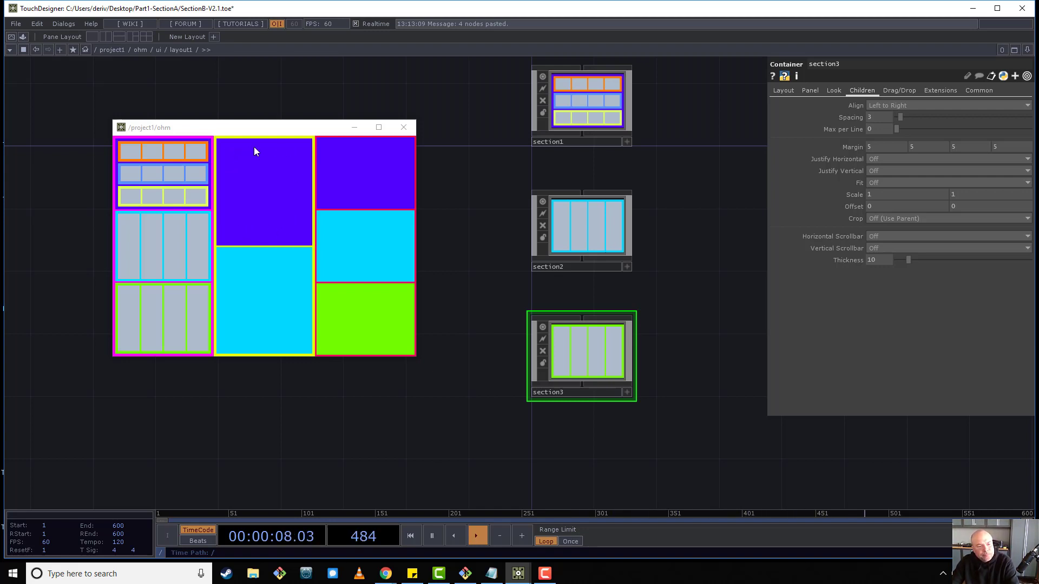
Examine the central button grid on the livid_ohm picture in the ui network, and go back inside layout1.
key("u")
scroll(568, 148, "up", 5)
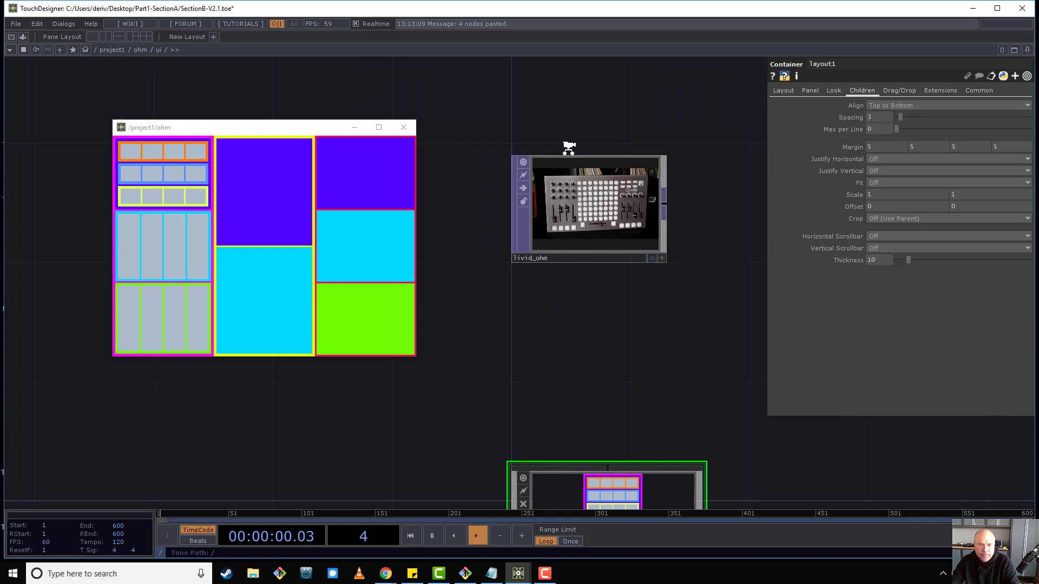
scroll(568, 148, "up", 3)
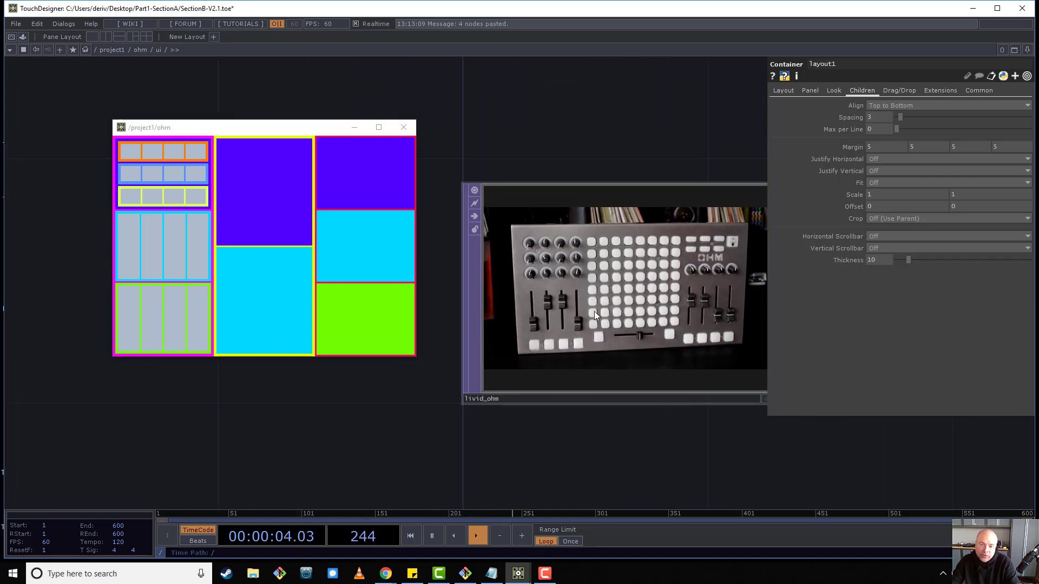
scroll(628, 204, "down", 8)
key("i")
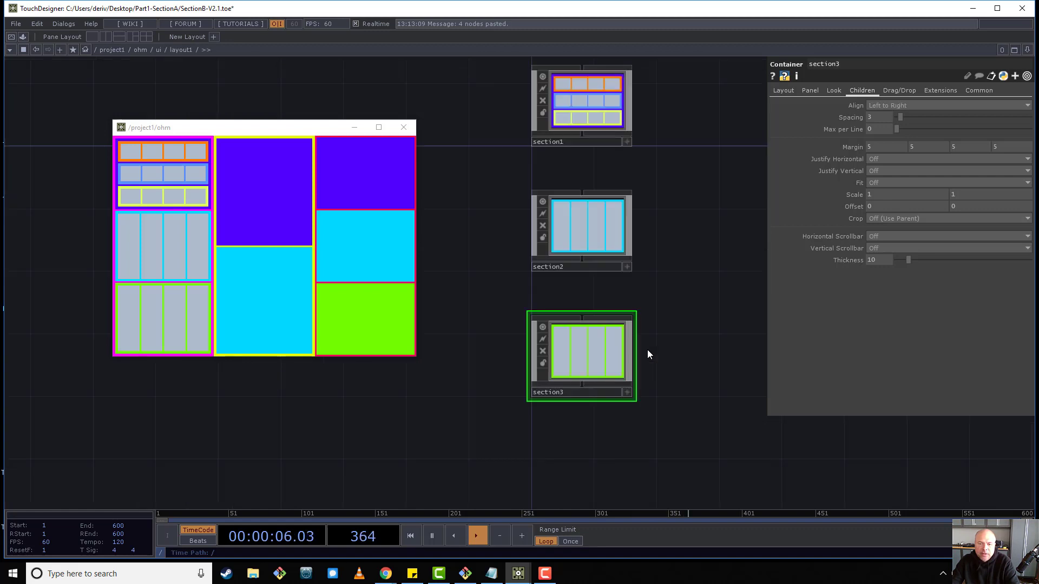
Copy all three row containers, row1 to row3, inside layout1's section1.
scroll(662, 207, "up", 4)
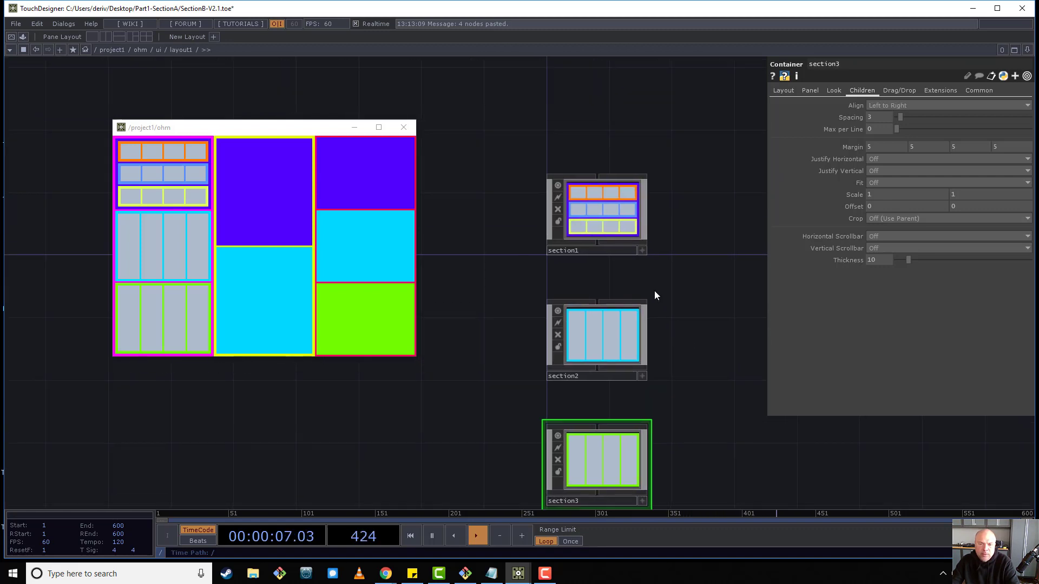
left_click(607, 234)
key("i")
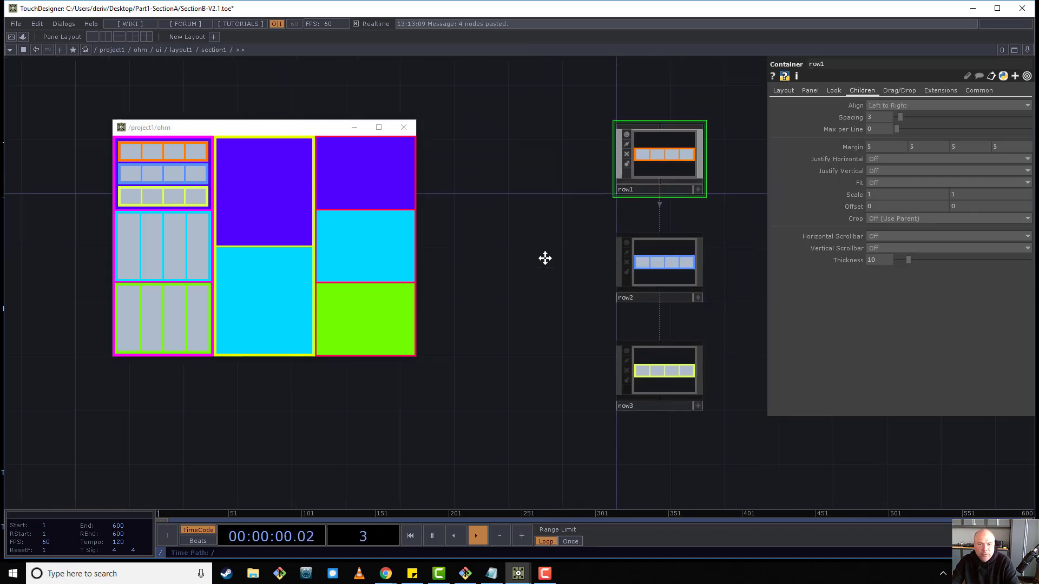
left_click_drag(715, 429, 730, 435)
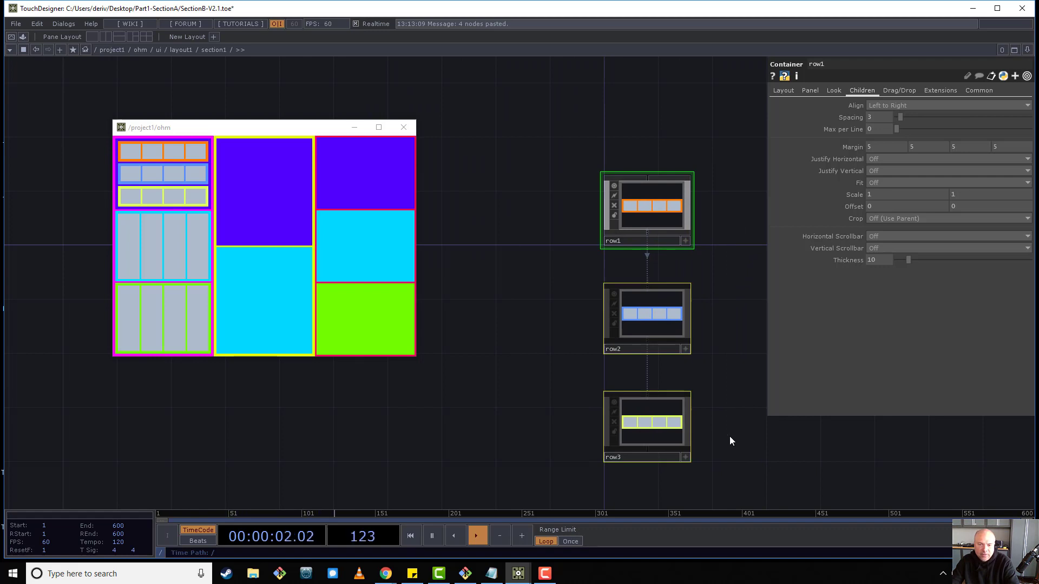
key("ctrl+c")
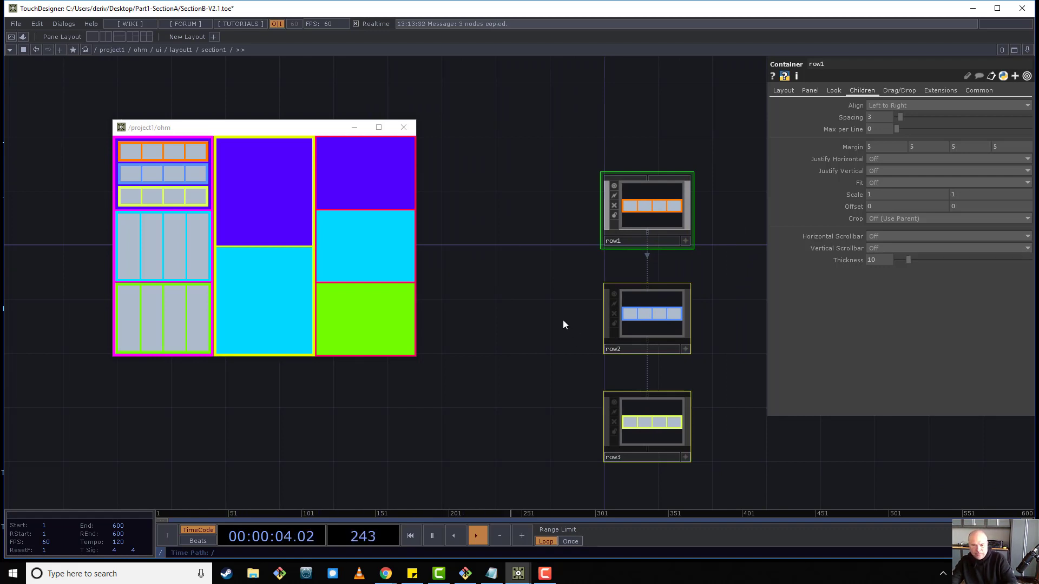
Go into section1 of layout2 and paste the three copied row containers there.
left_click(562, 320)
key("u")
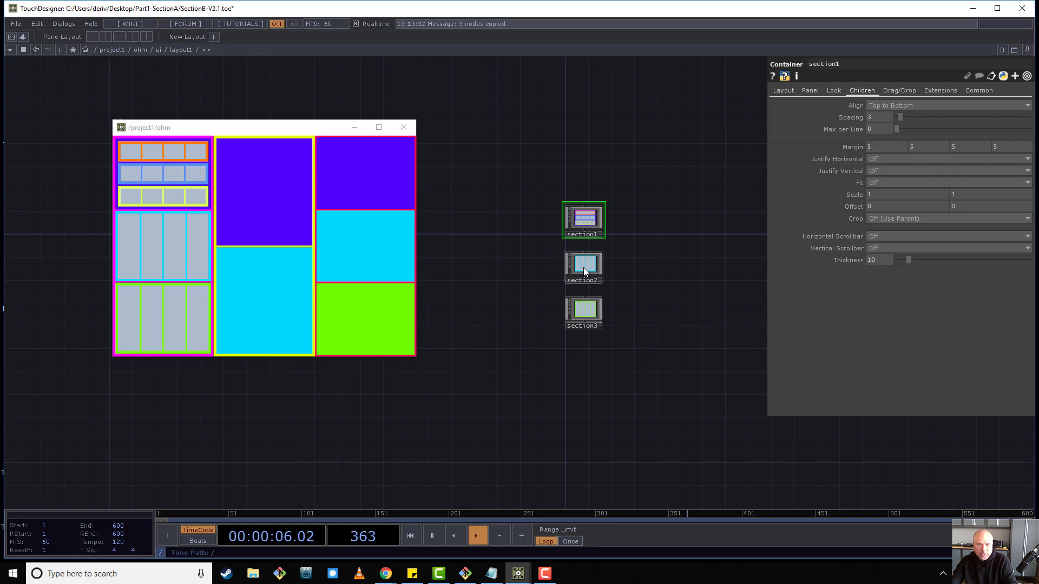
key("u")
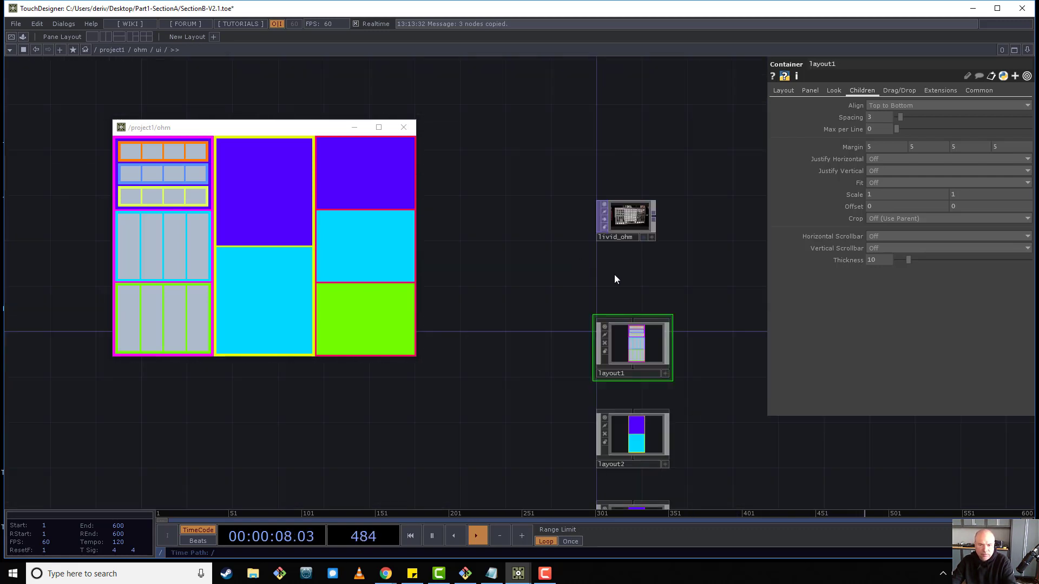
left_click(631, 284)
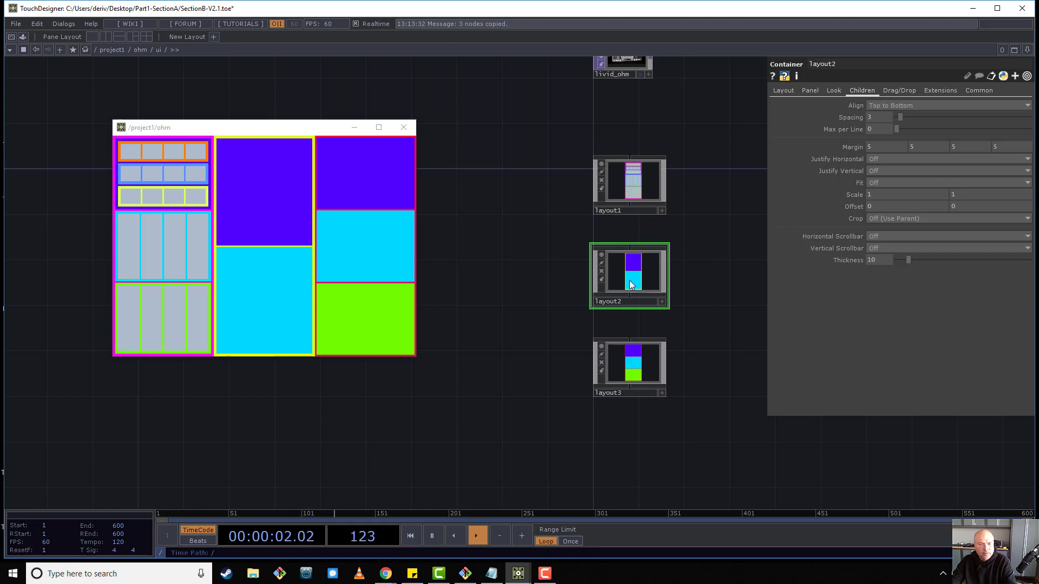
key("i")
key("i")
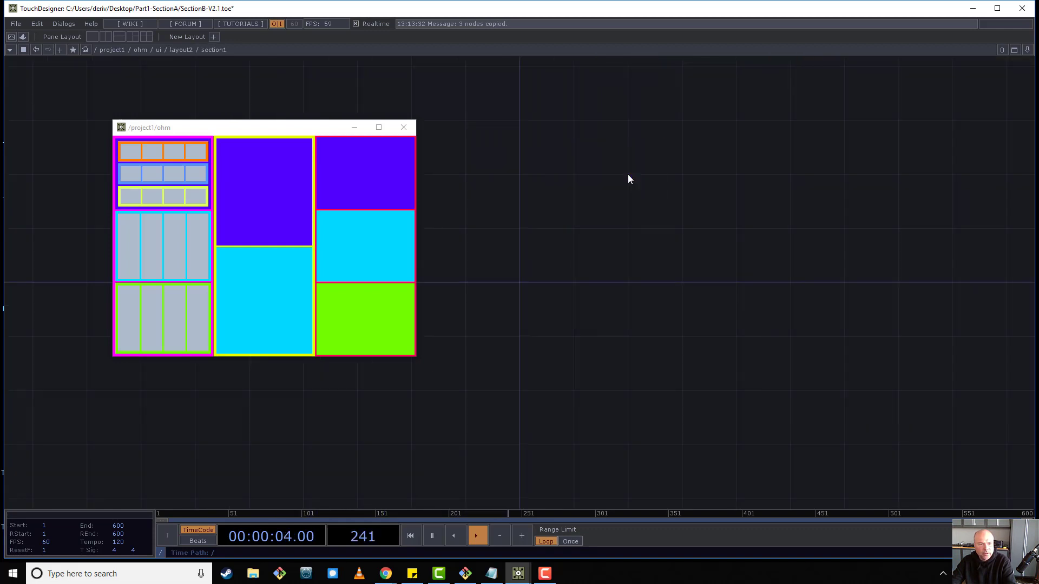
key("ctrl+v")
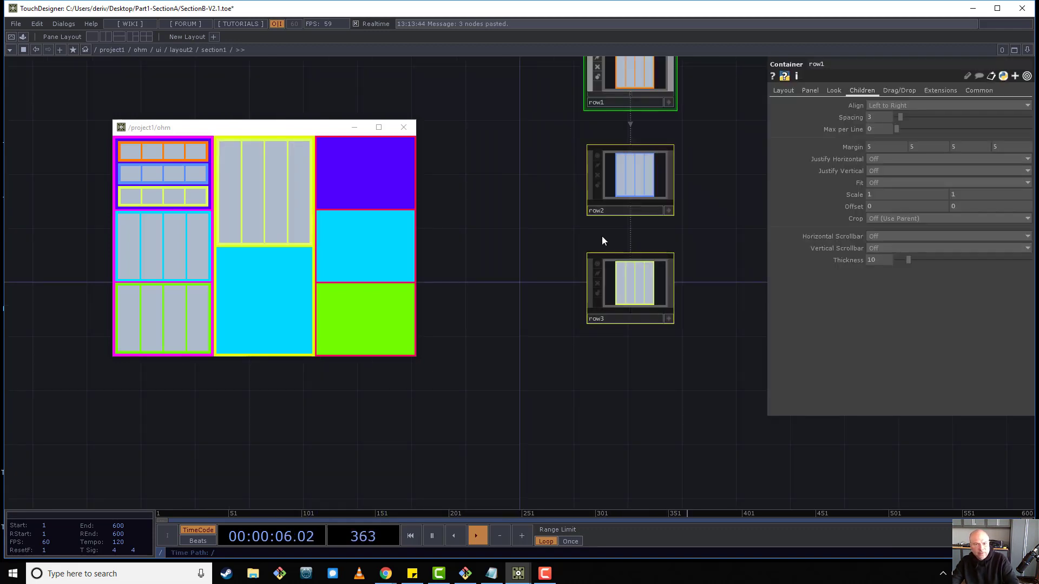
left_click_drag(602, 238, 595, 292)
scroll(737, 105, "down", 3)
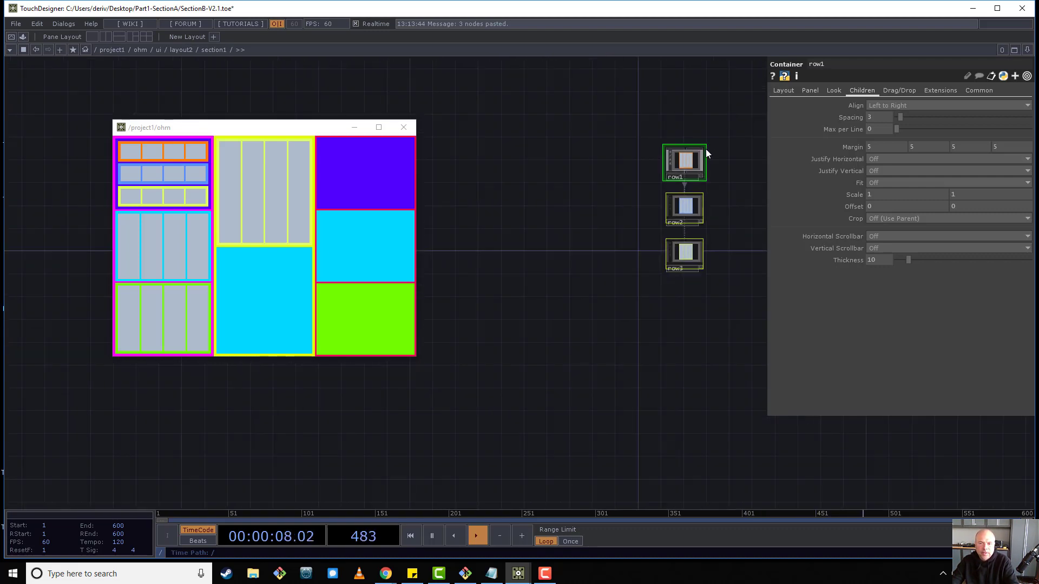
scroll(706, 152, "up", 3)
left_click_drag(674, 169, 627, 229)
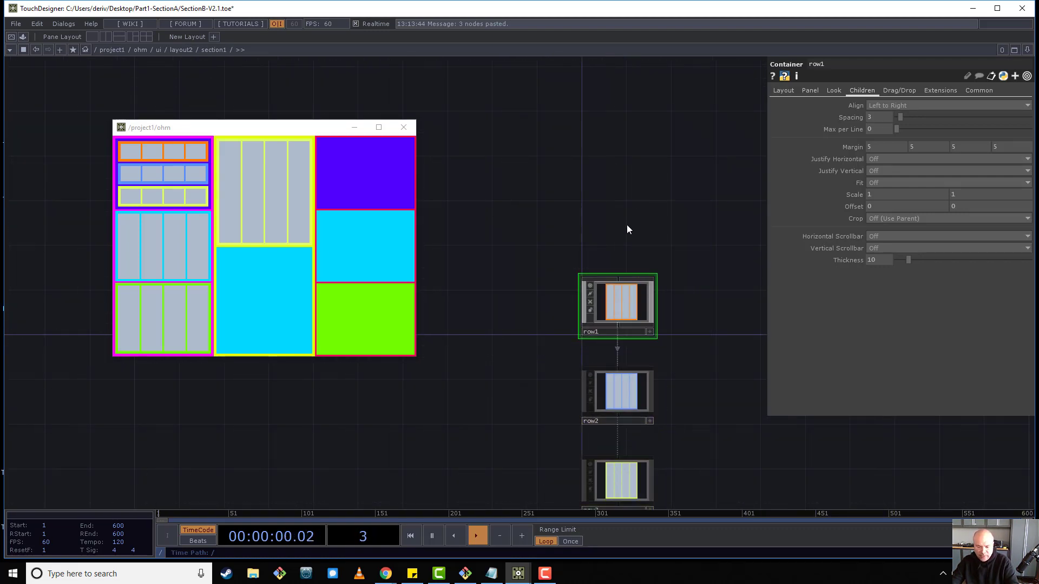
Go back up to layout2 and align section1's children Top to Bottom.
key("u")
left_click(861, 91)
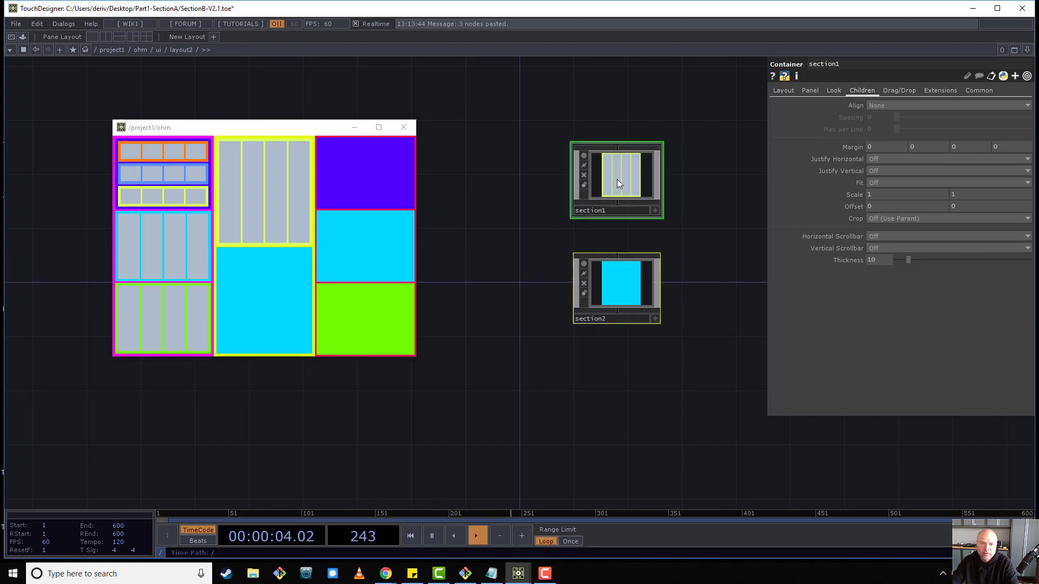
left_click_drag(617, 179, 573, 255)
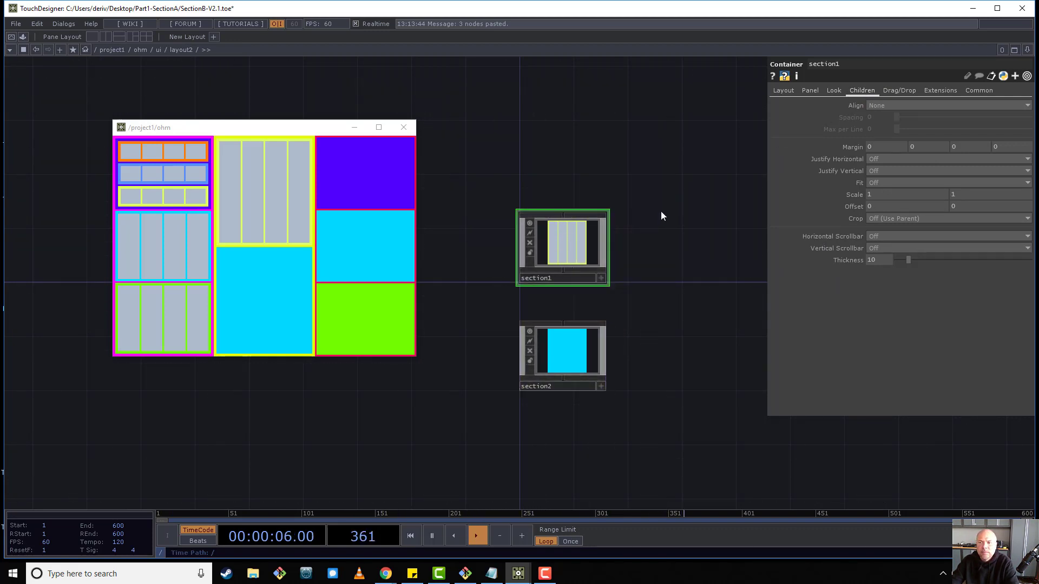
left_click(884, 106)
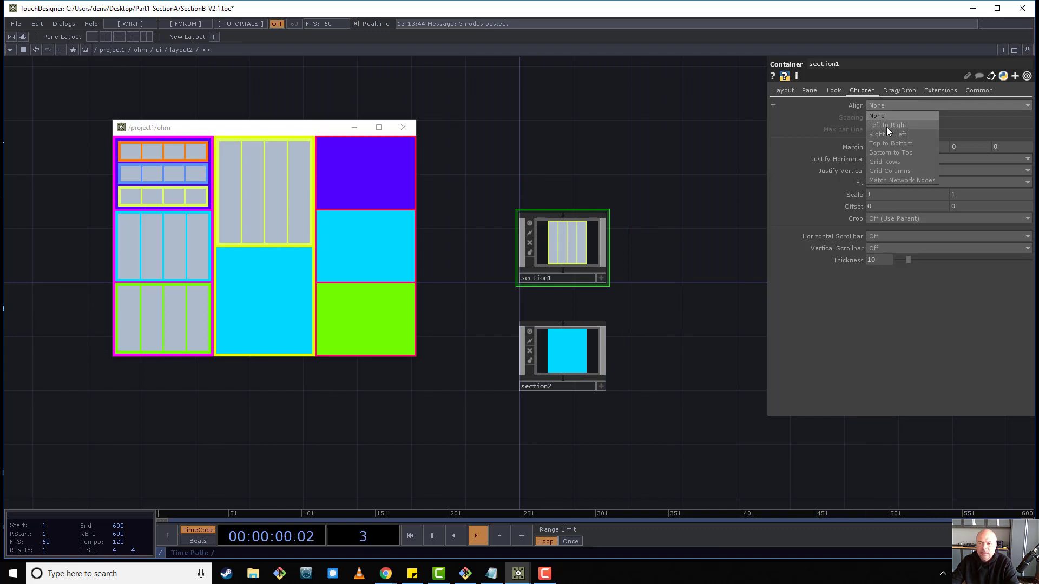
left_click(886, 126)
left_click(888, 106)
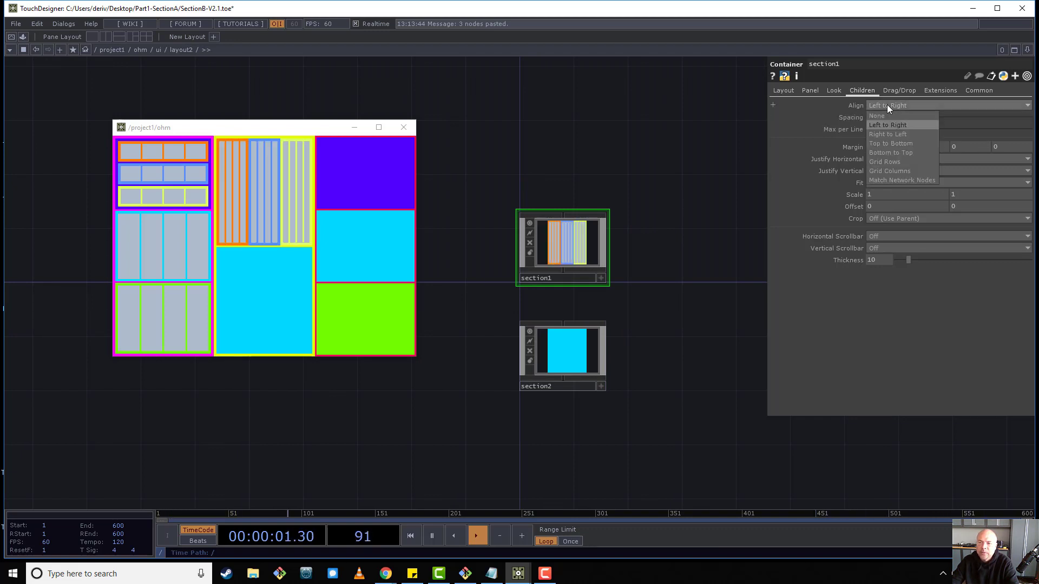
left_click(889, 144)
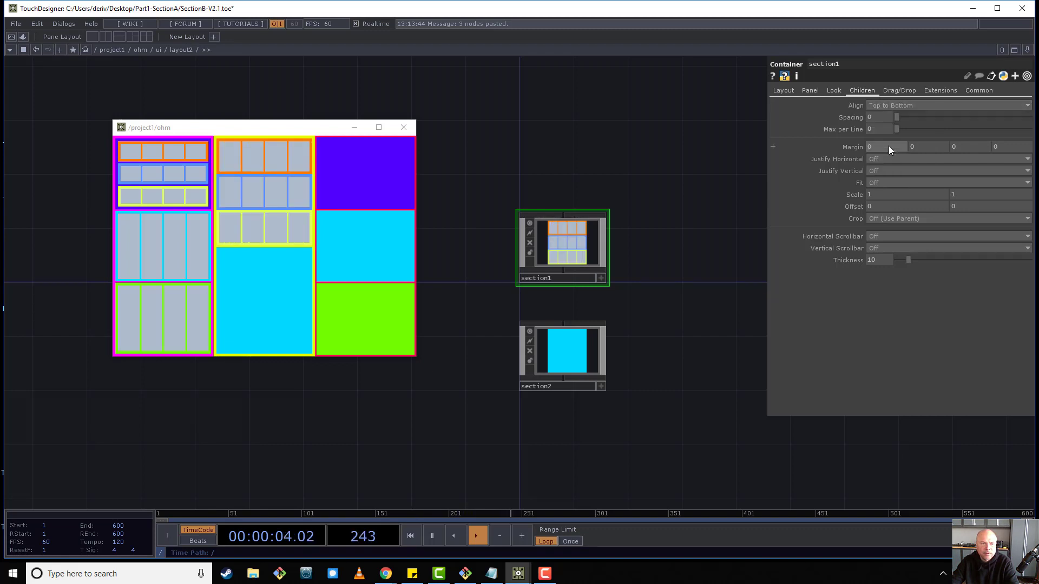
left_click_drag(559, 142, 592, 186)
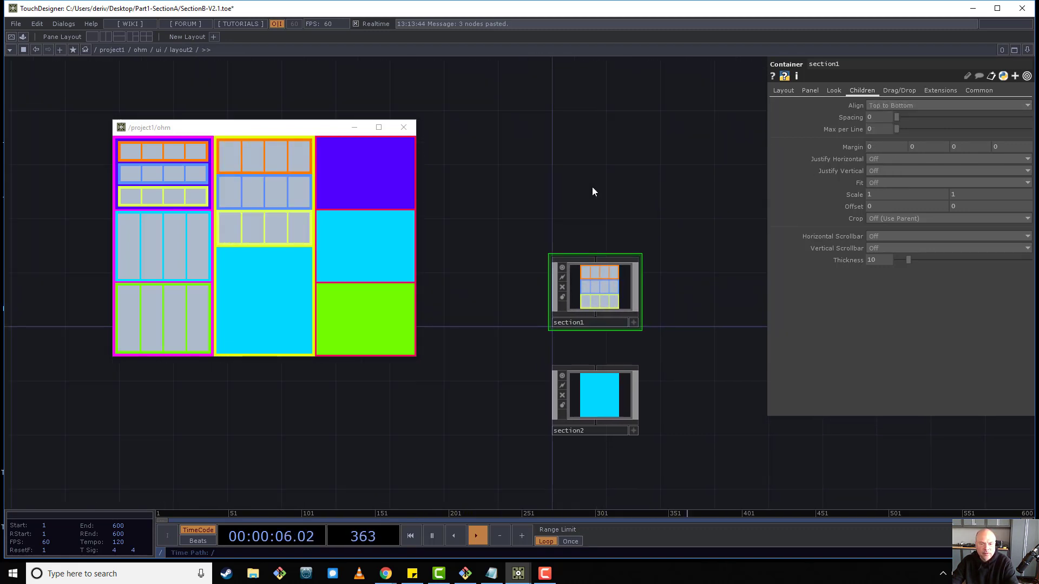
Set the spacing of section1's children to 3 and all four margins to 5.
key("i")
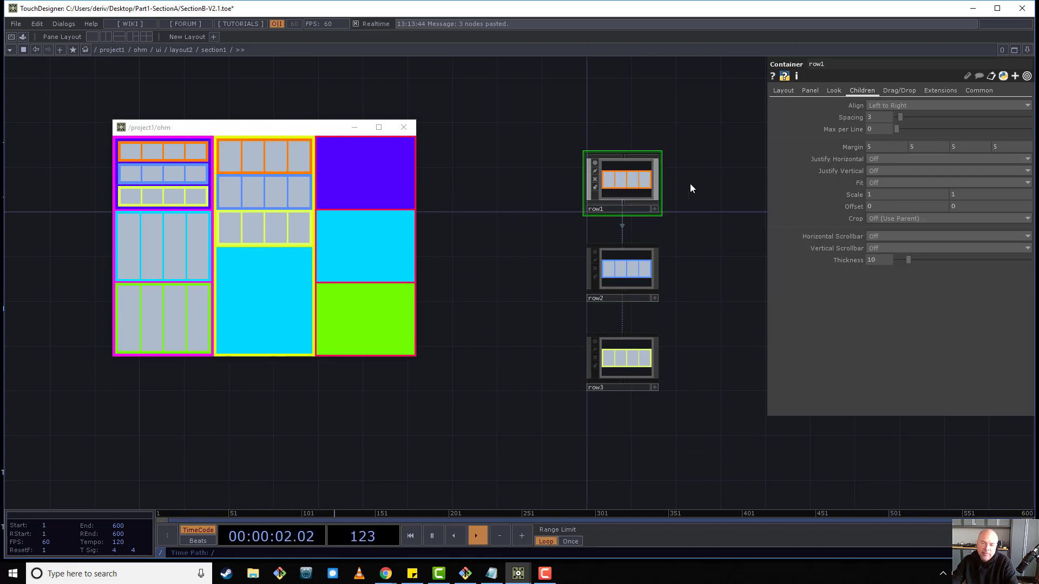
key("u")
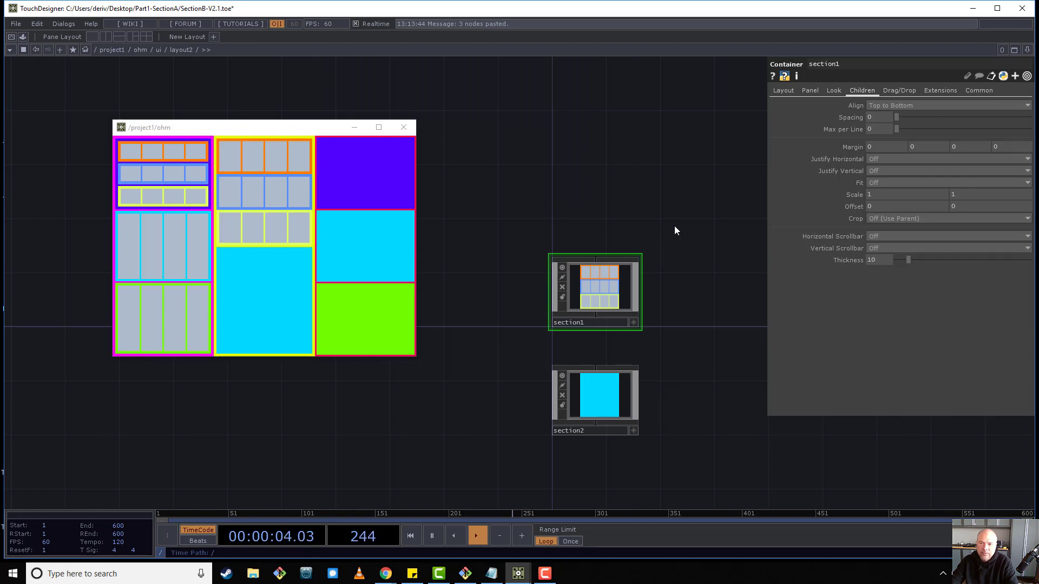
left_click(891, 105)
left_click(878, 112)
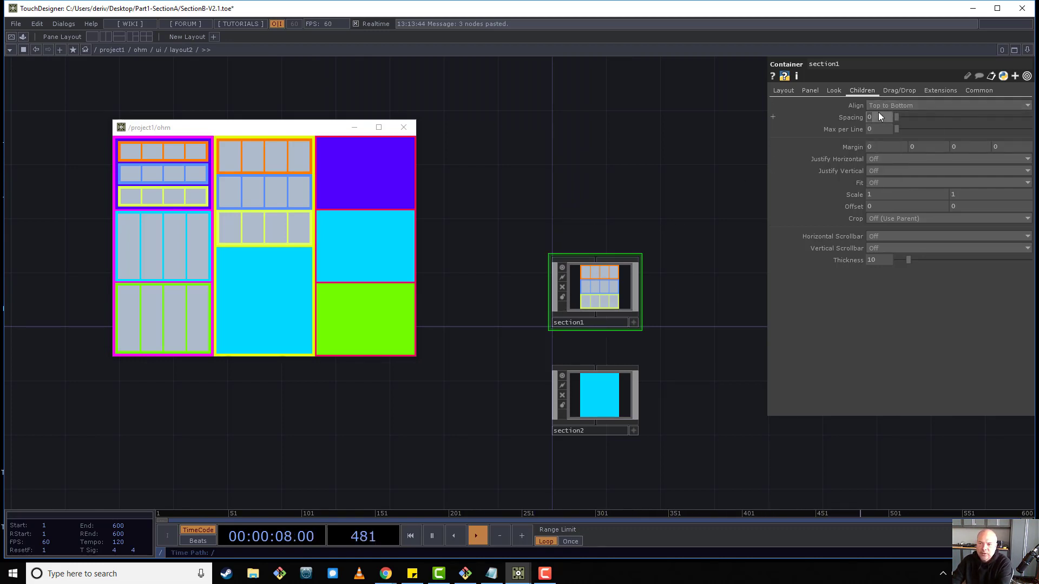
mouse_move(878, 113)
middle_mouse_down()
mouse_move(862, 138)
mouse_move(855, 132)
mouse_move(876, 131)
middle_mouse_up()
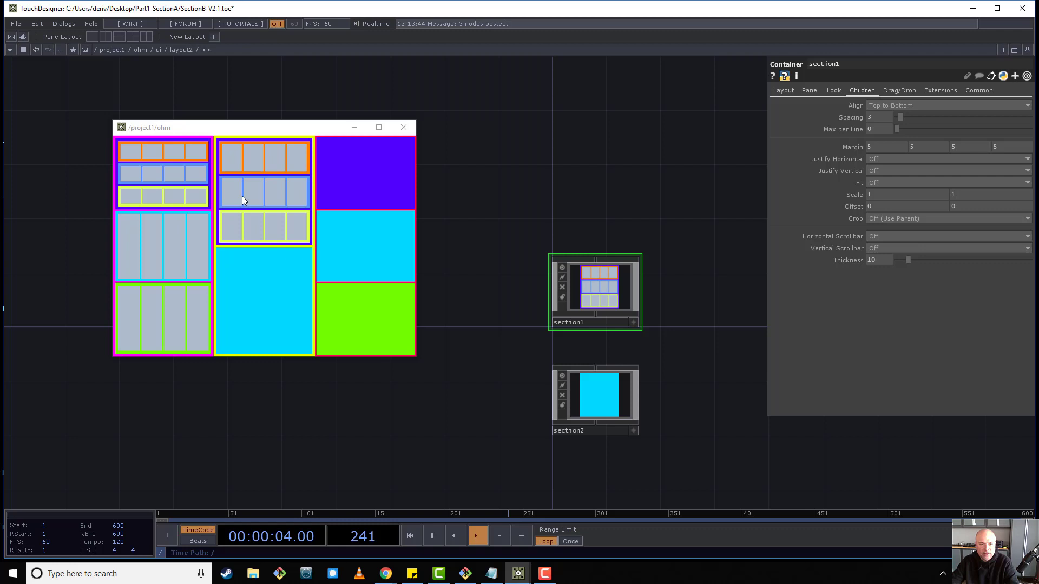
Duplicate the four widgets inside row1 of layout2's section1 and place the copies below the originals for eight widgets per row.
left_click_drag(561, 219, 716, 326)
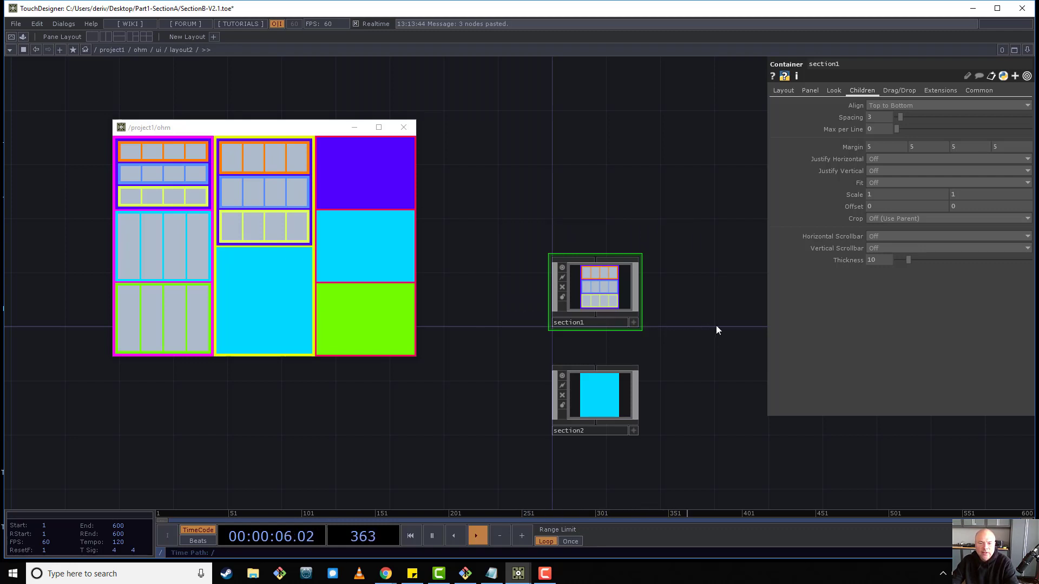
key("i")
left_click_drag(696, 169, 495, 196)
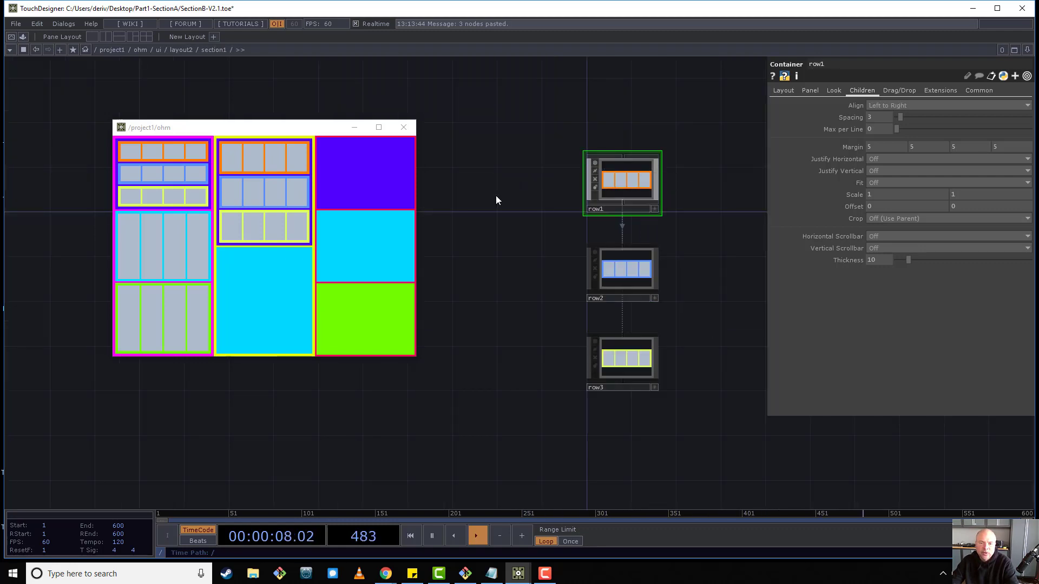
key("i")
left_click_drag(659, 123, 568, 270)
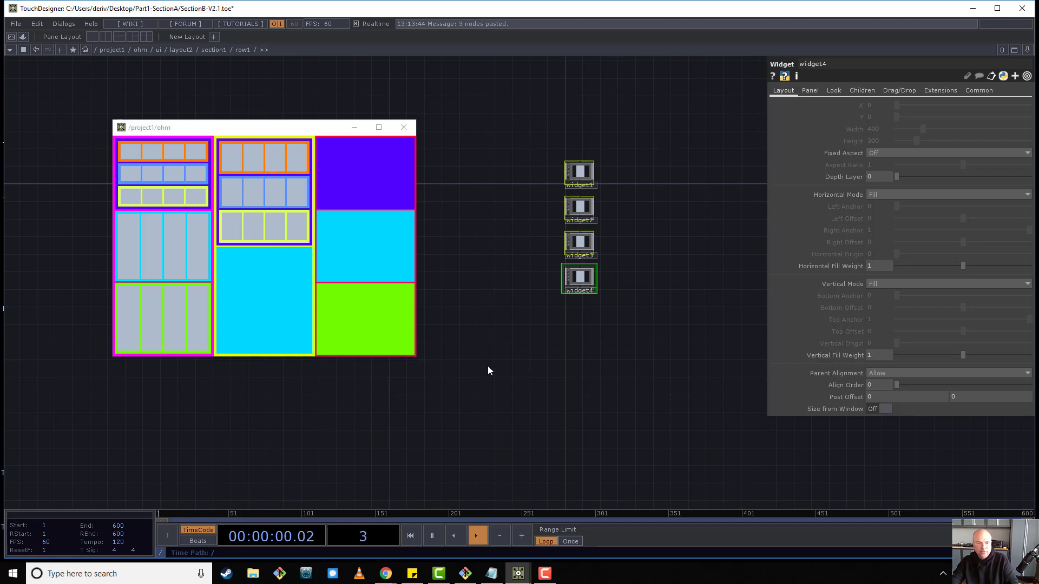
key("ctrl+c")
key("ctrl+v")
scroll(579, 283, "up", 5)
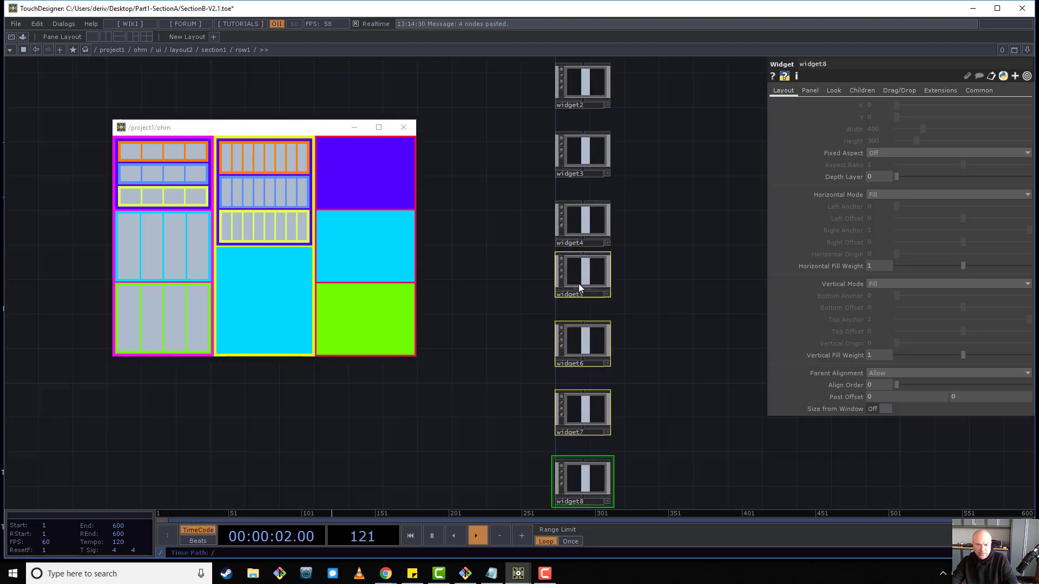
left_click(573, 279)
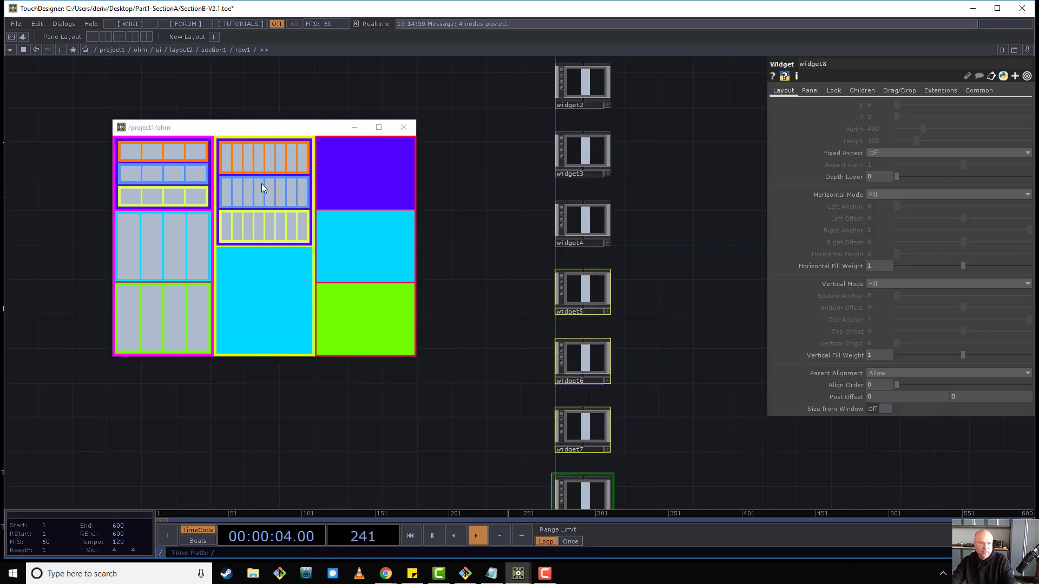
left_click(491, 255)
scroll(493, 252, "down", 6)
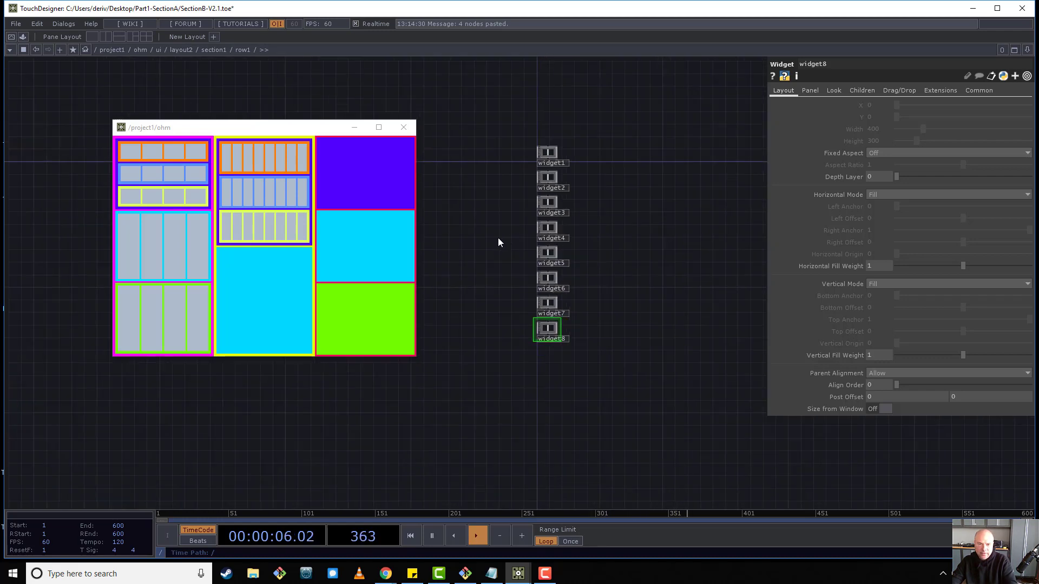
Duplicate row3 five times in a column below it to give section1 eight rows, and return to layout2.
key("ctrl+v")
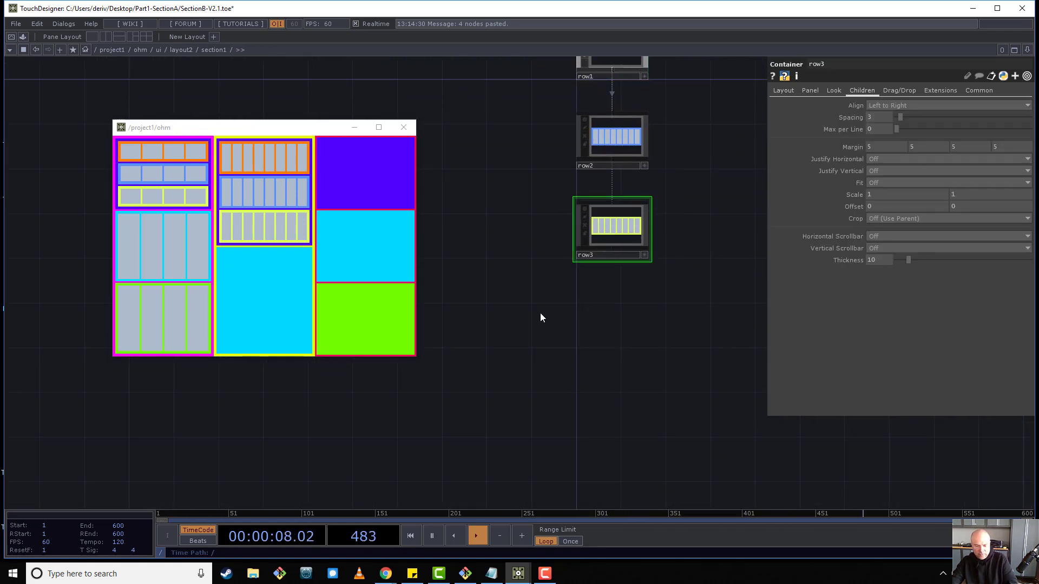
left_click(540, 313)
key("ctrl+c")
left_click_drag(601, 346, 599, 271)
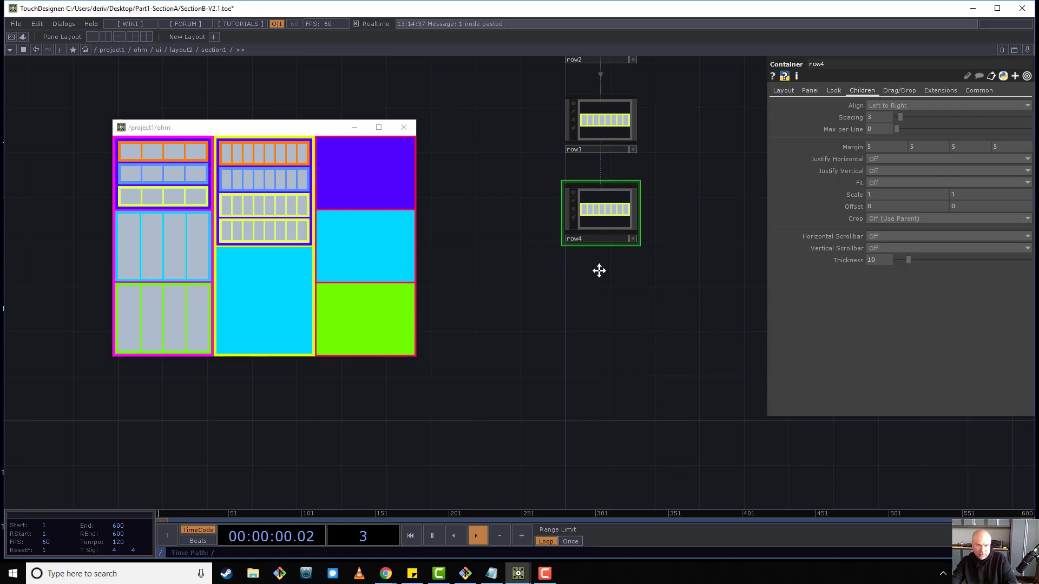
key("ctrl+v")
left_click(596, 286)
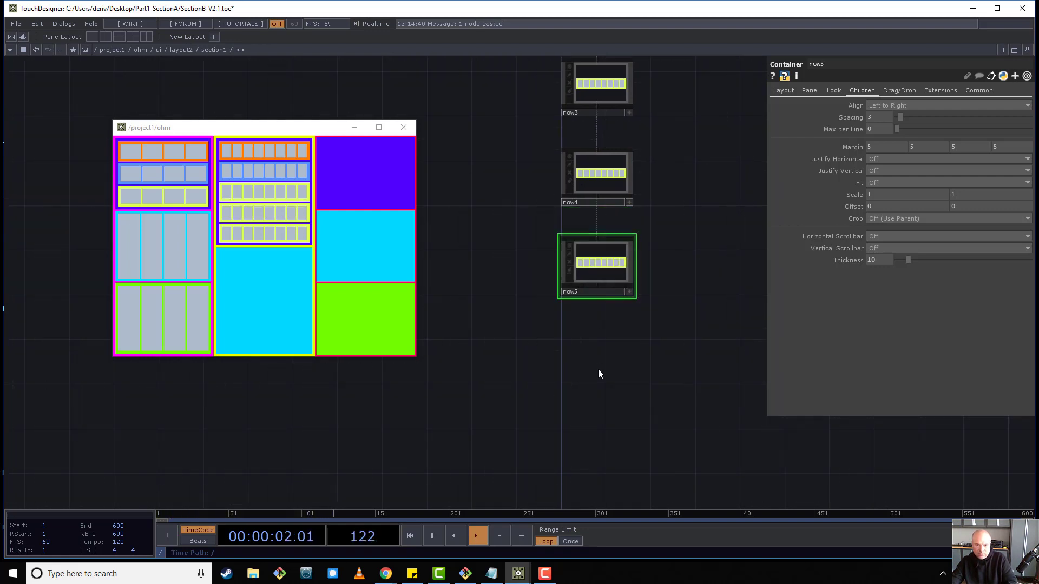
left_click_drag(599, 369, 595, 278)
key("ctrl+v")
left_click(601, 280)
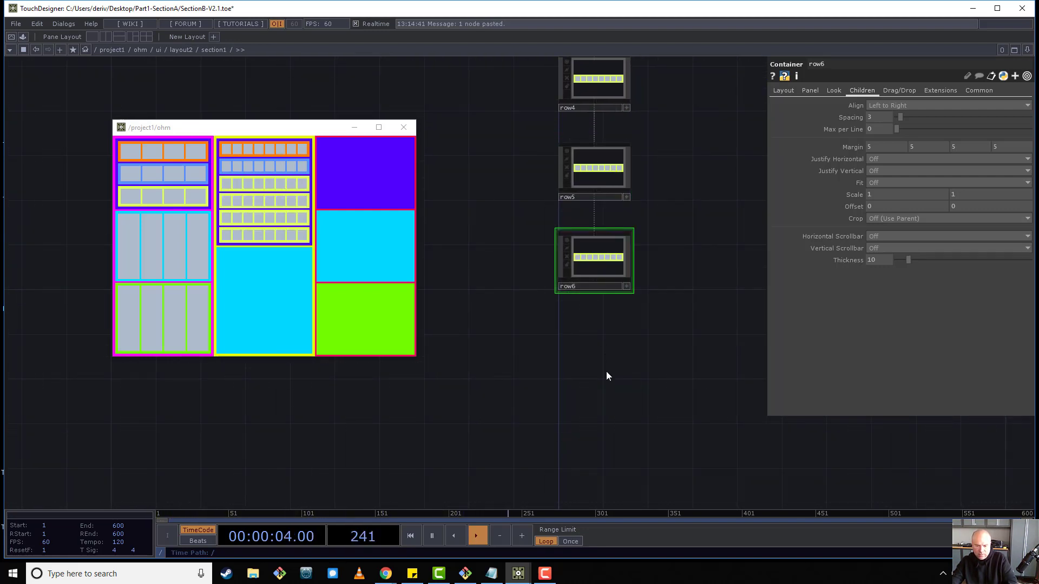
key("ctrl+v")
left_click(597, 358)
key("ctrl+v")
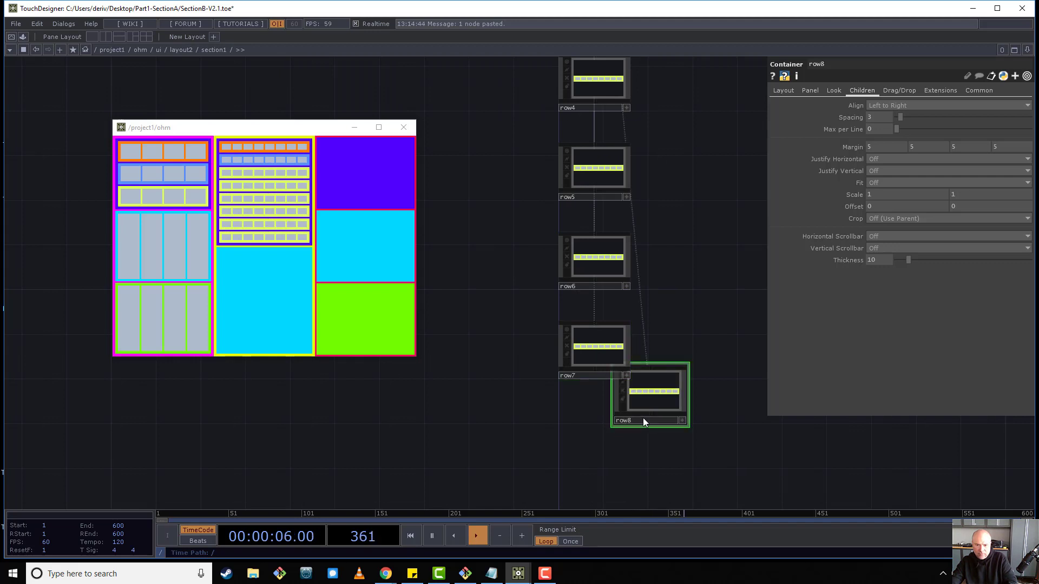
left_click(591, 441)
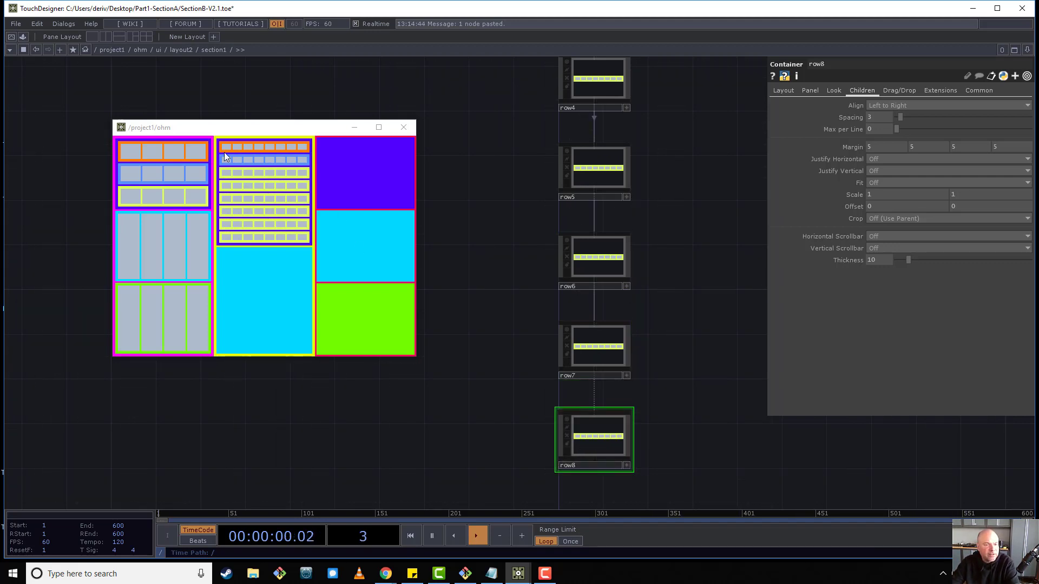
scroll(531, 302, "down", 5)
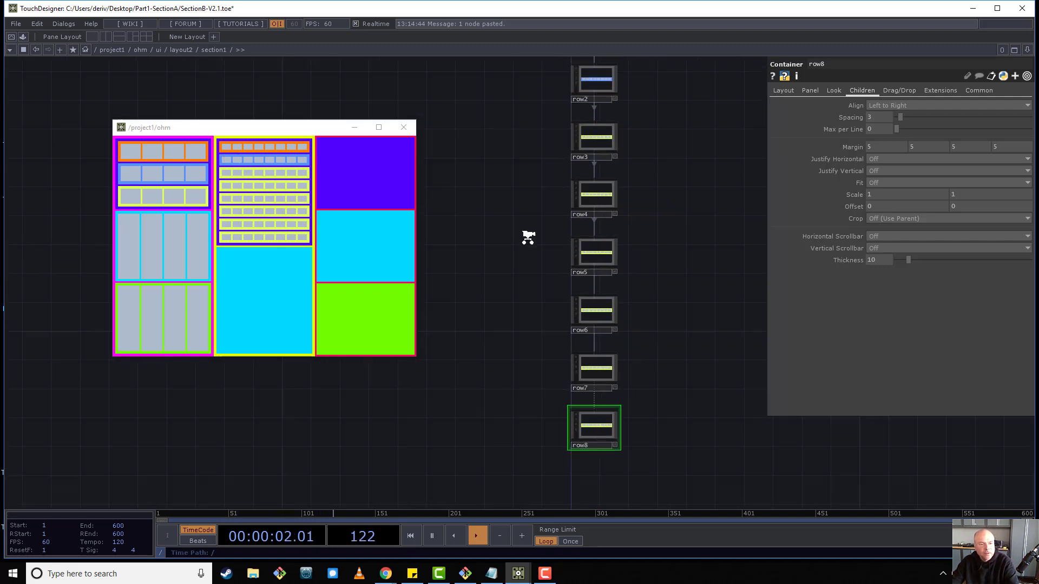
key("u")
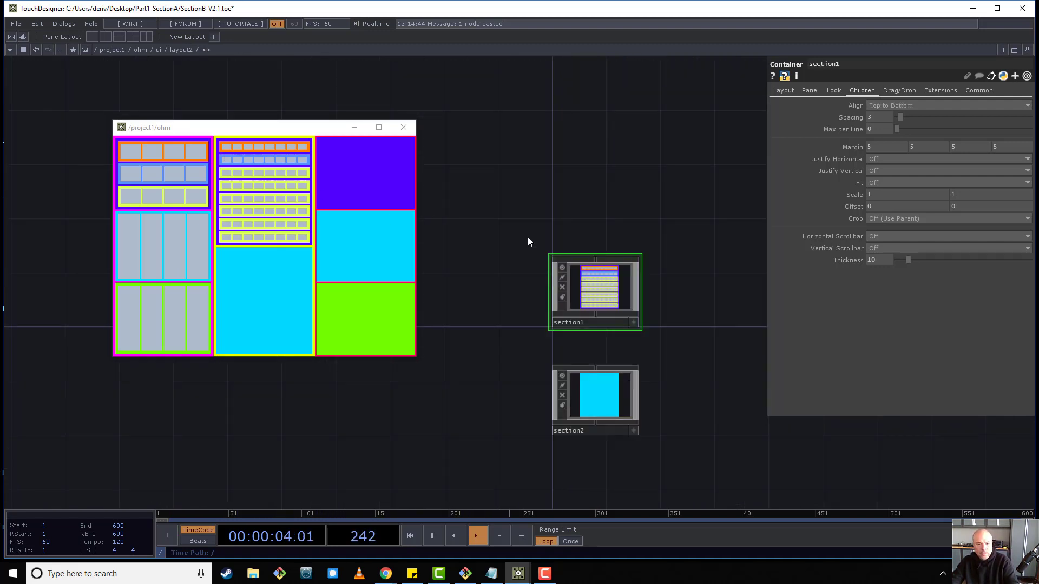
Go up to the ui network and study the controls beneath the button grid in the livid_ohm reference image.
key("u")
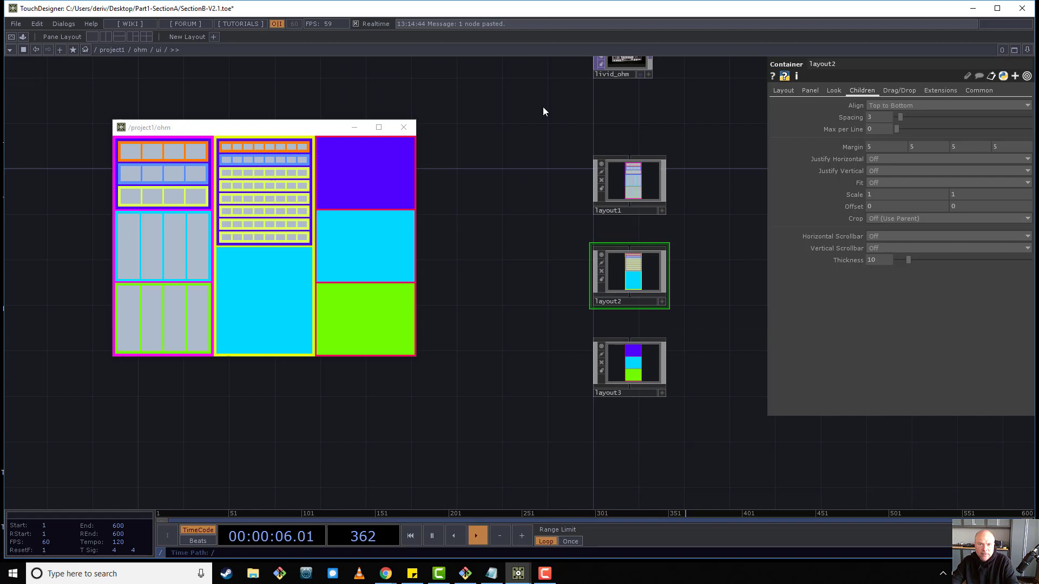
left_click_drag(544, 106, 542, 277)
scroll(543, 277, "up", 4)
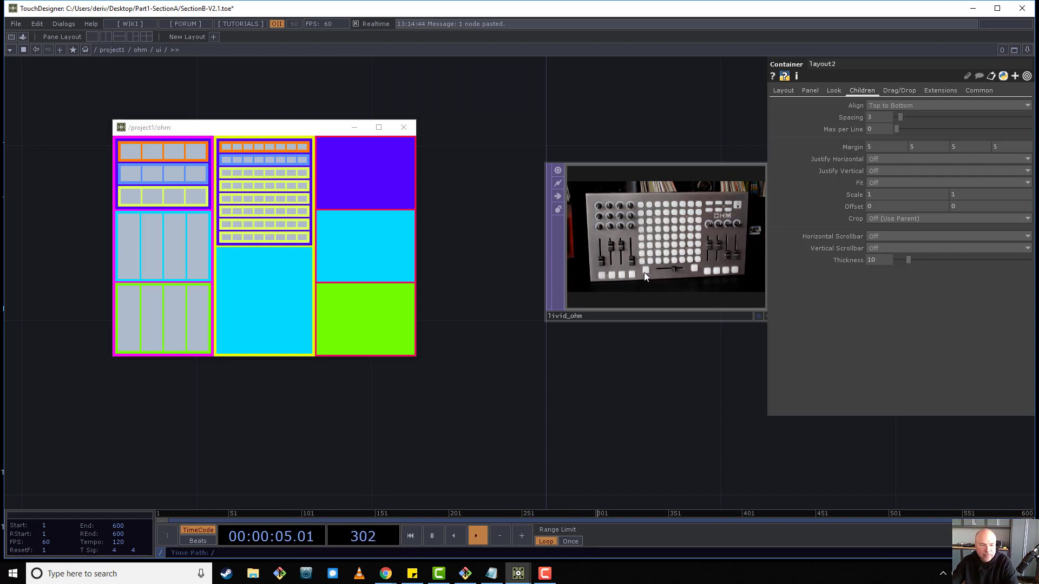
scroll(644, 272, "down", 5)
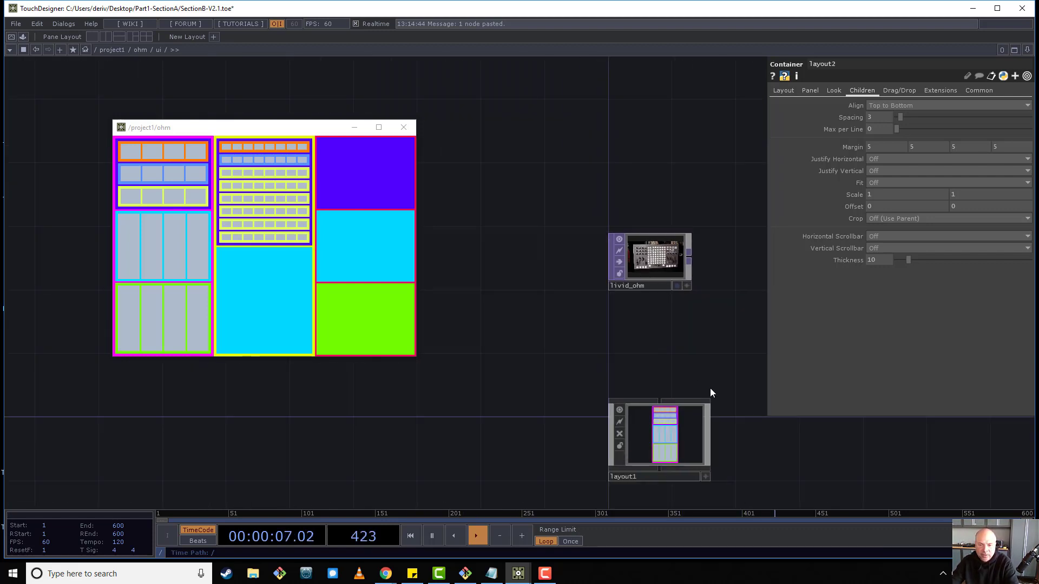
left_click_drag(693, 394, 693, 218)
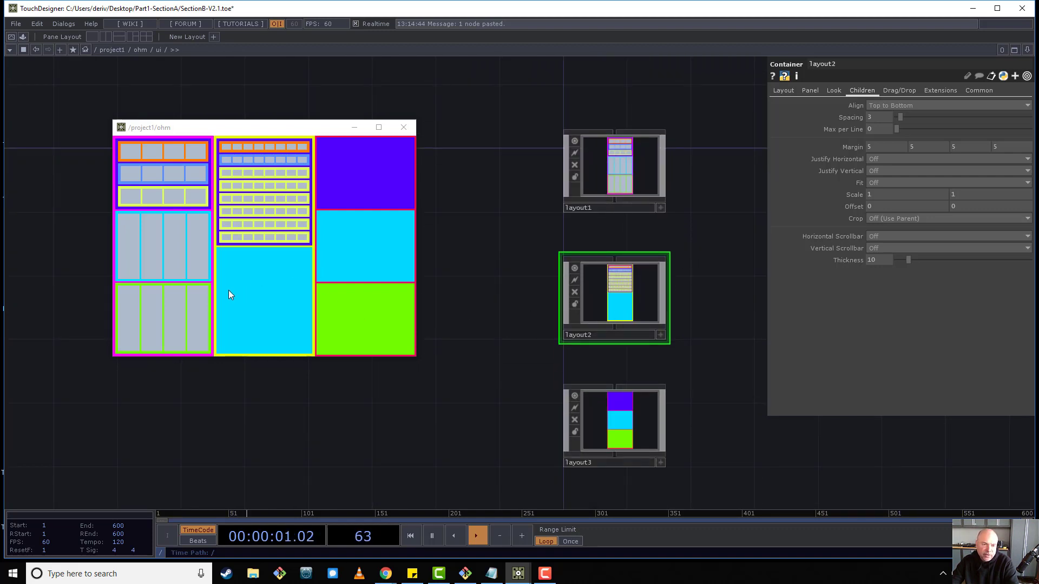
left_click_drag(546, 118, 521, 339)
scroll(538, 255, "up", 5)
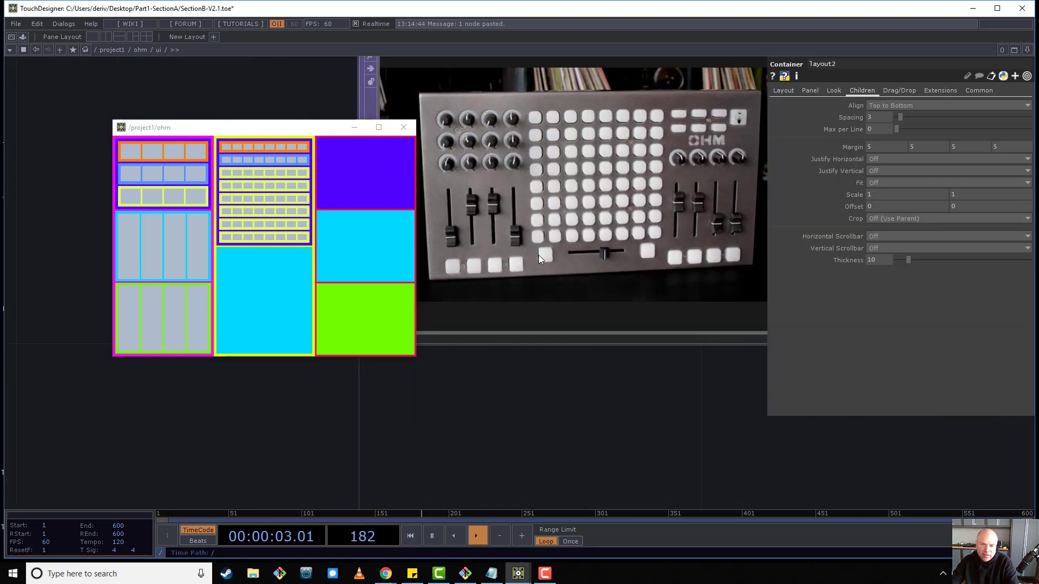
scroll(625, 160, "down", 5)
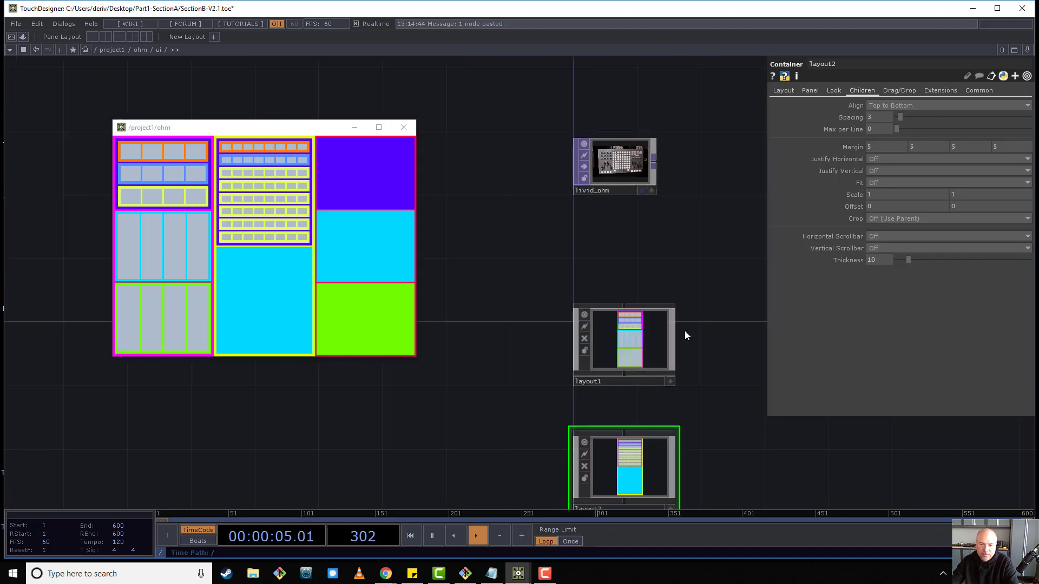
Open row1 inside layout2's section1 and copy its first three widgets.
left_click_drag(685, 232, 687, 151)
left_click_drag(620, 395, 609, 219)
double_click(609, 219)
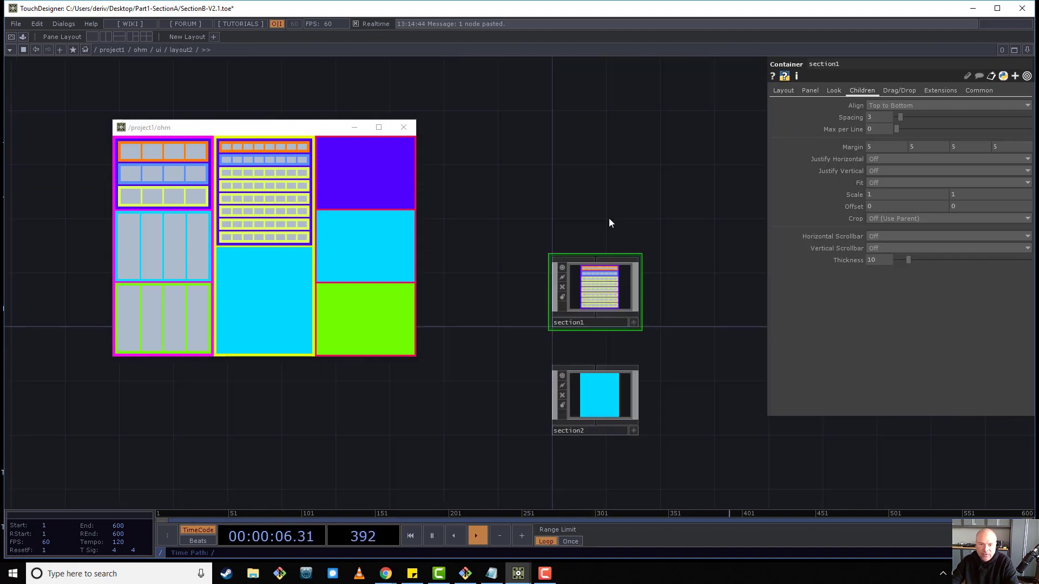
double_click(613, 291)
left_click_drag(593, 181, 639, 248)
scroll(622, 233, "up", 3)
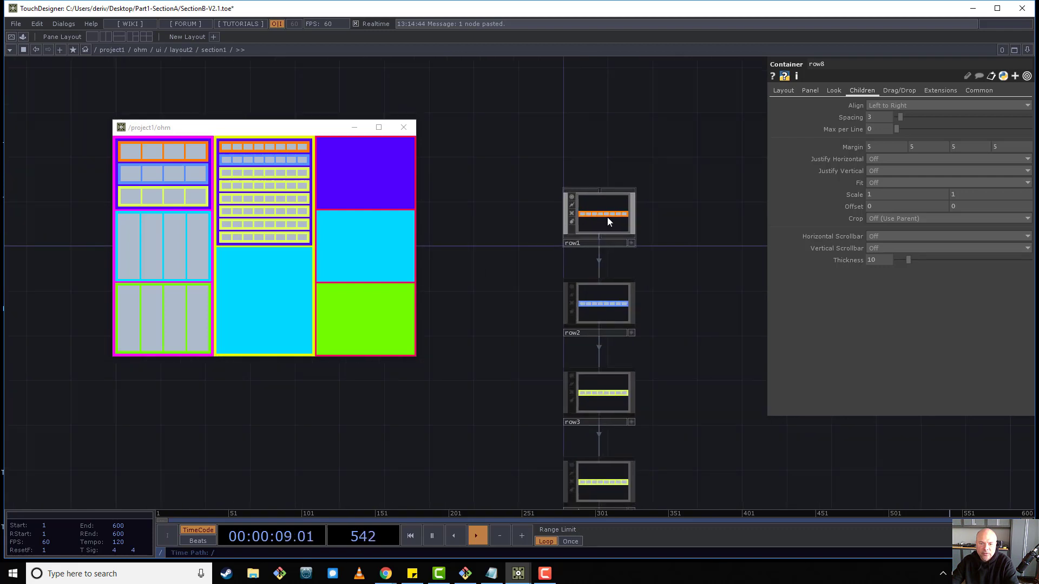
double_click(607, 217)
left_click_drag(524, 179, 493, 200)
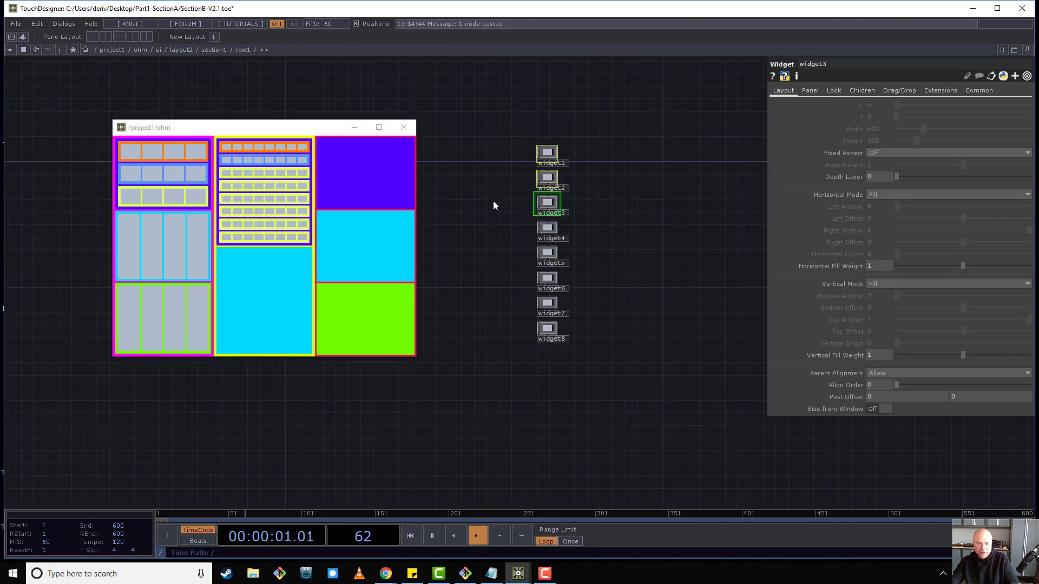
key("ctrl+c")
Back in layout2, align section2's children Left to Right with a spacing of 3 and all four margins at 5.
key("u")
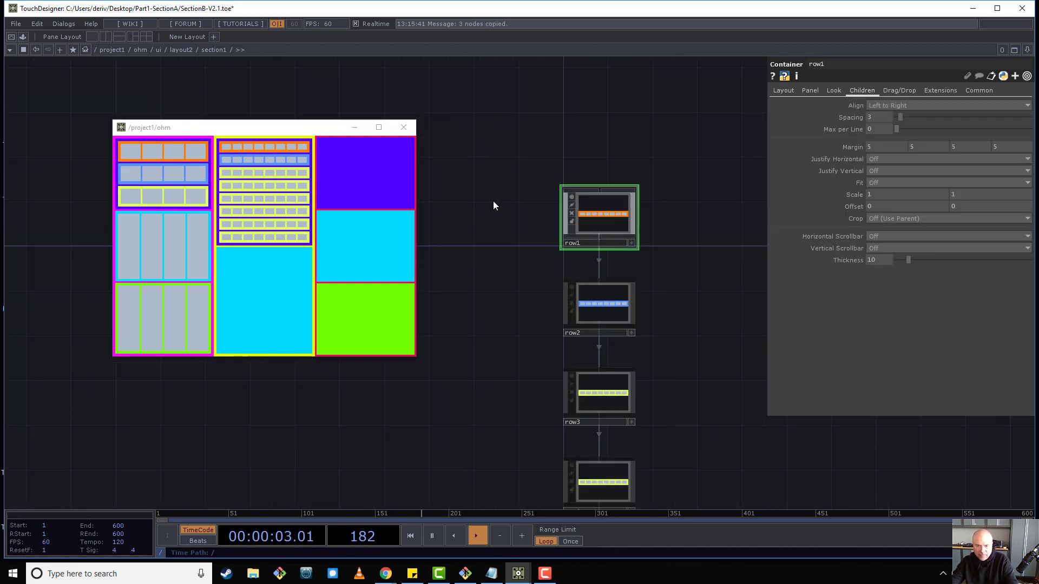
key("u")
left_click_drag(655, 318, 649, 124)
left_click(588, 201)
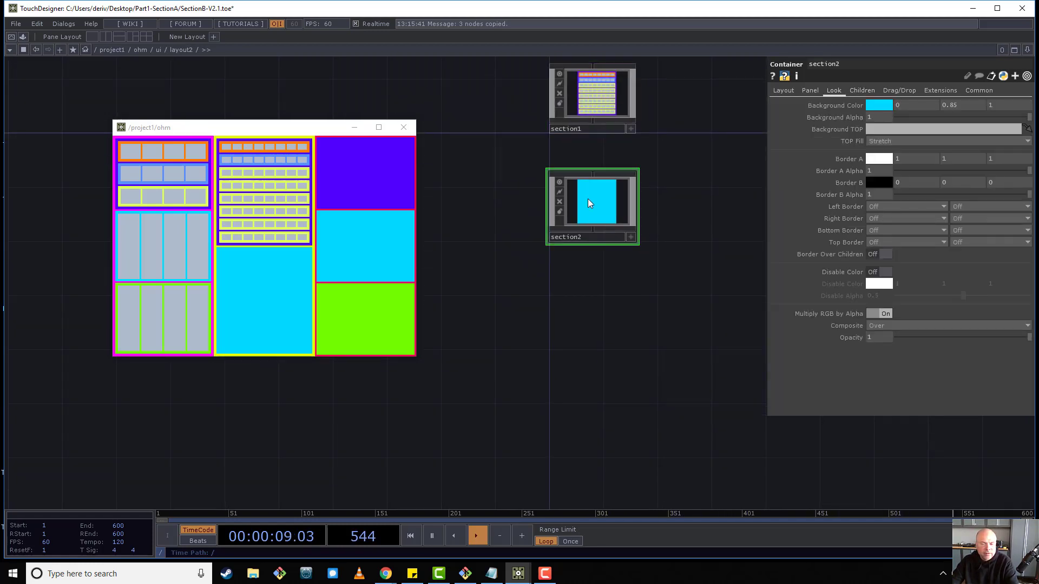
left_click(863, 90)
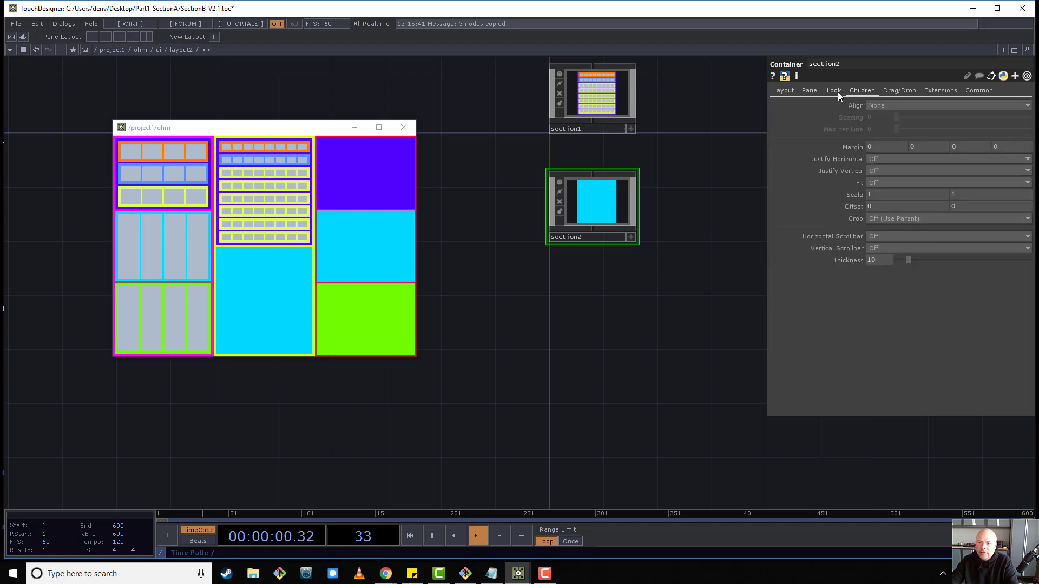
left_click(876, 106)
left_click(881, 127)
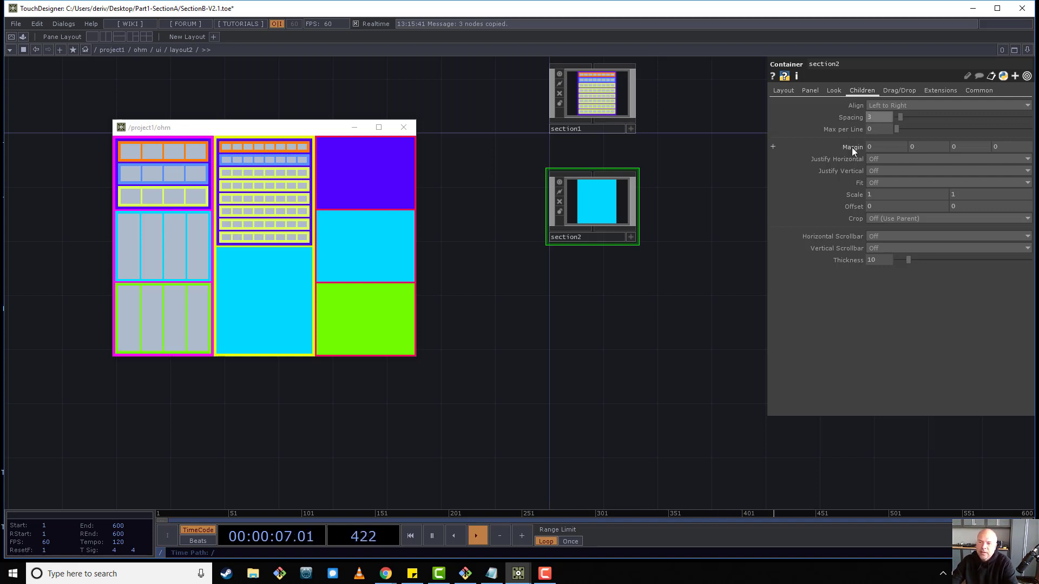
middle_click_drag(851, 147, 865, 130)
Paste the three copied widgets inside layout2's section2 and position them in a column near the network origin.
key("i")
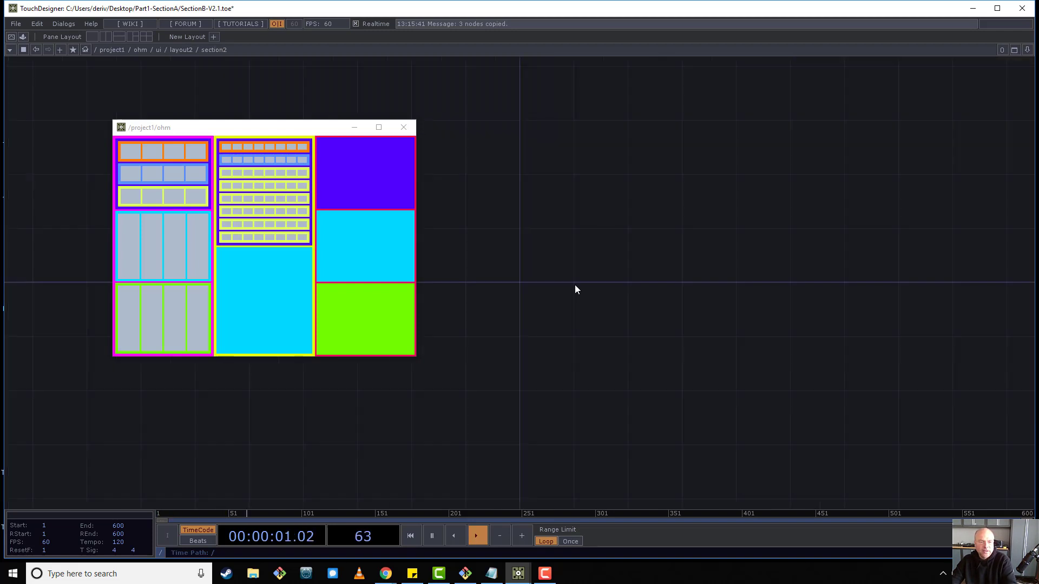
key("ctrl+v")
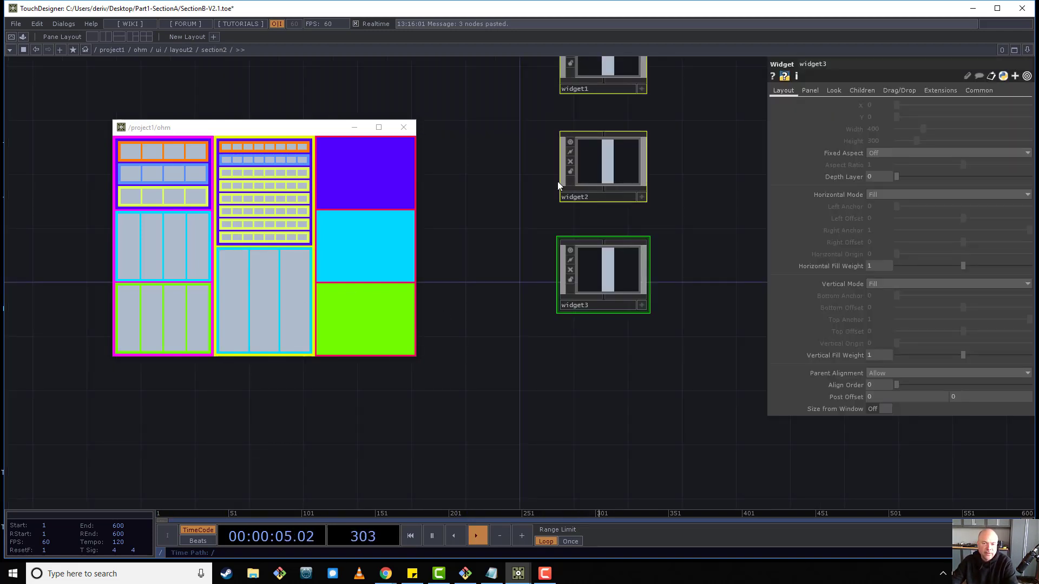
scroll(559, 259, "down", 5)
scroll(622, 187, "up", 2)
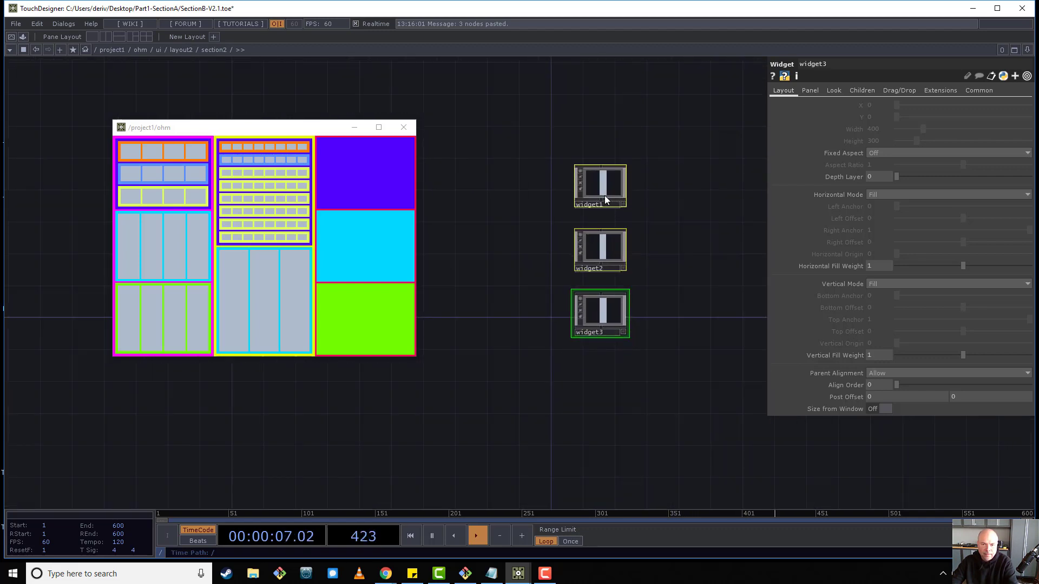
left_click_drag(605, 196, 575, 307)
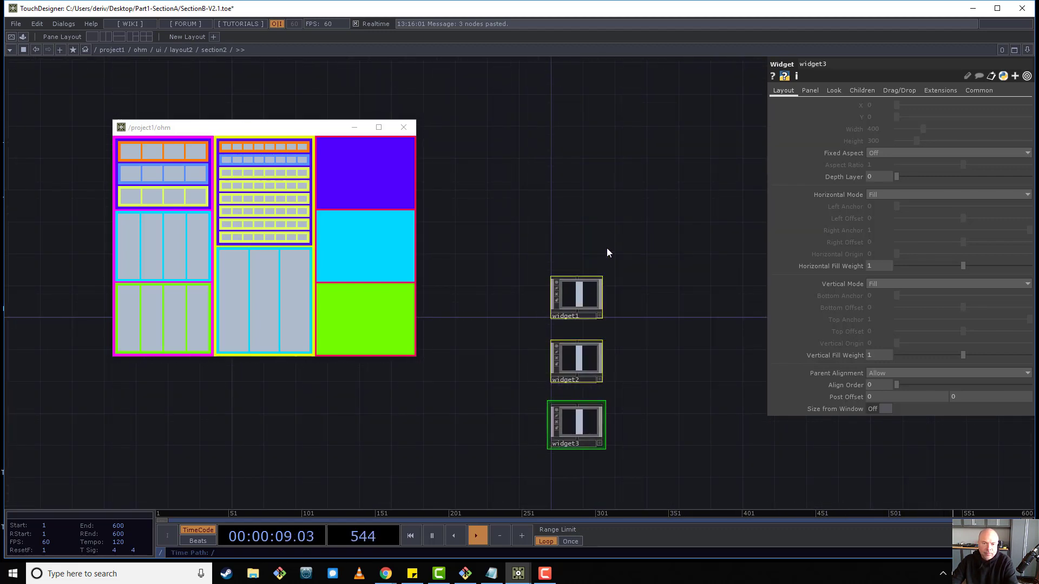
Review the Layout, Look and Children parameters of widget1 in section2.
left_click(575, 297)
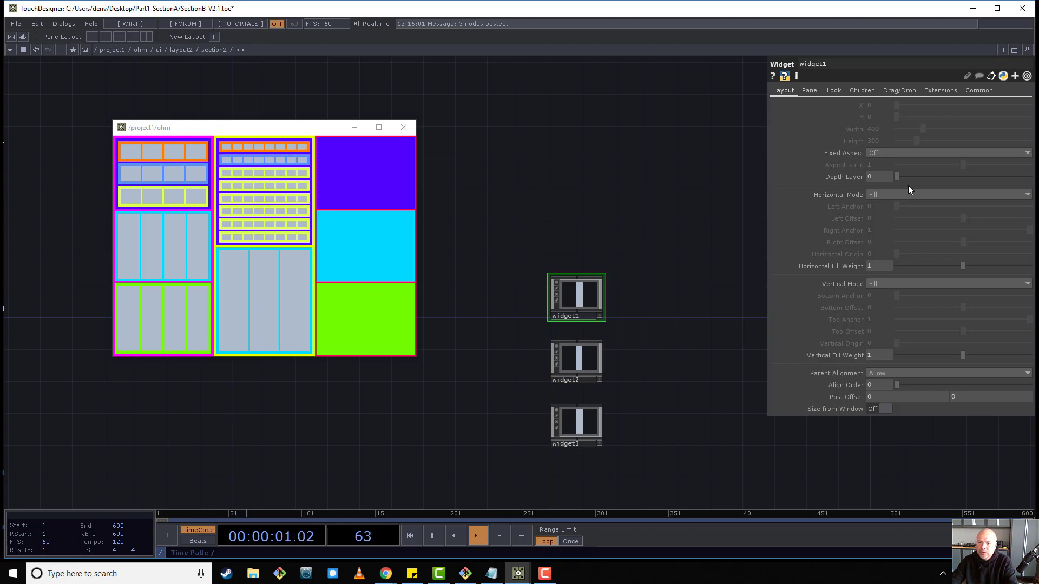
left_click_drag(614, 244, 550, 311)
left_click(832, 90)
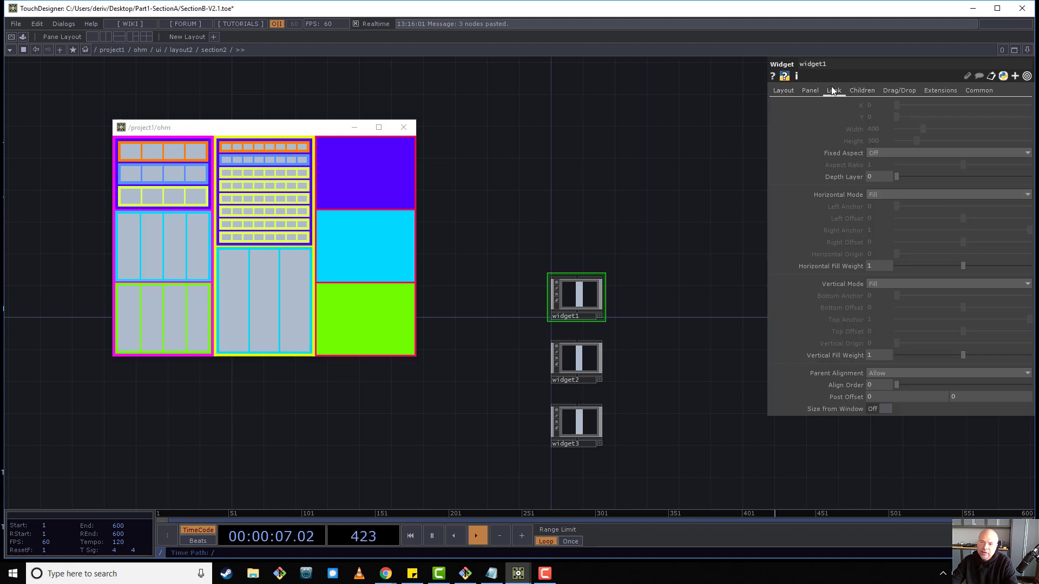
left_click(865, 90)
left_click(835, 91)
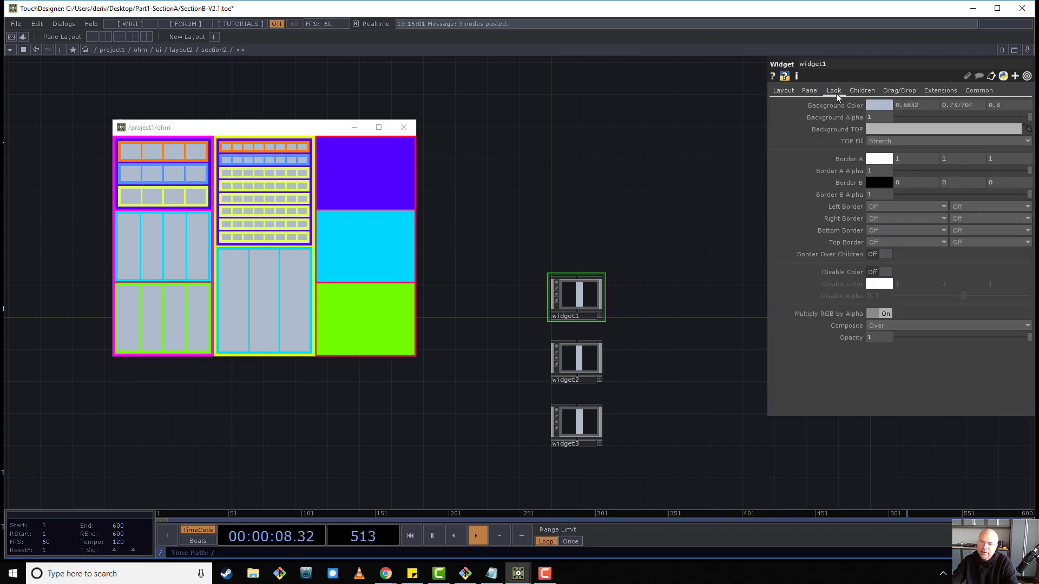
left_click(786, 93)
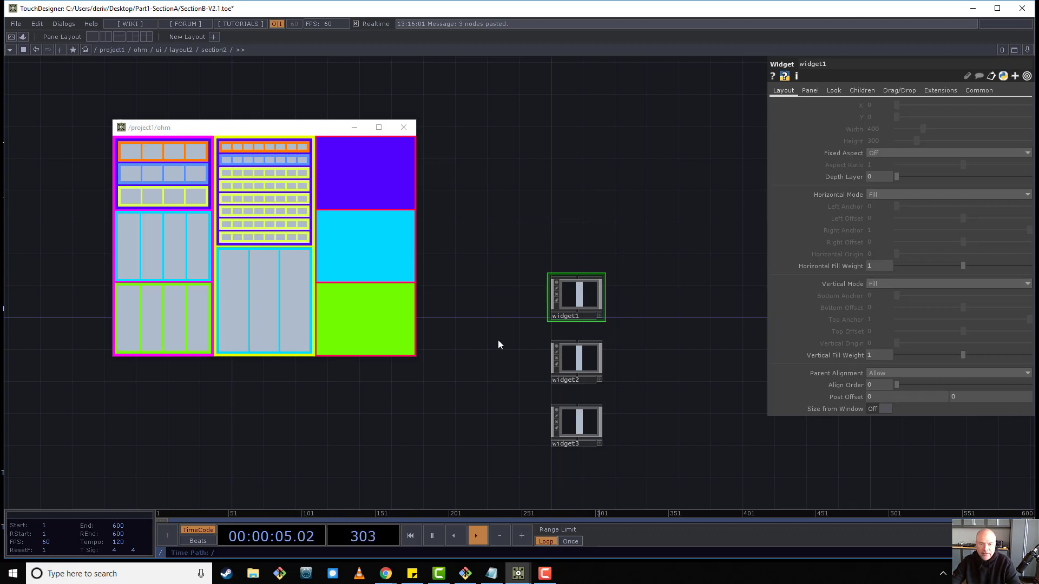
left_click_drag(498, 317, 659, 440)
left_click(638, 261)
Return to layout2, try a Top to Bottom alignment on section2's children, and restore Left to Right.
key("u")
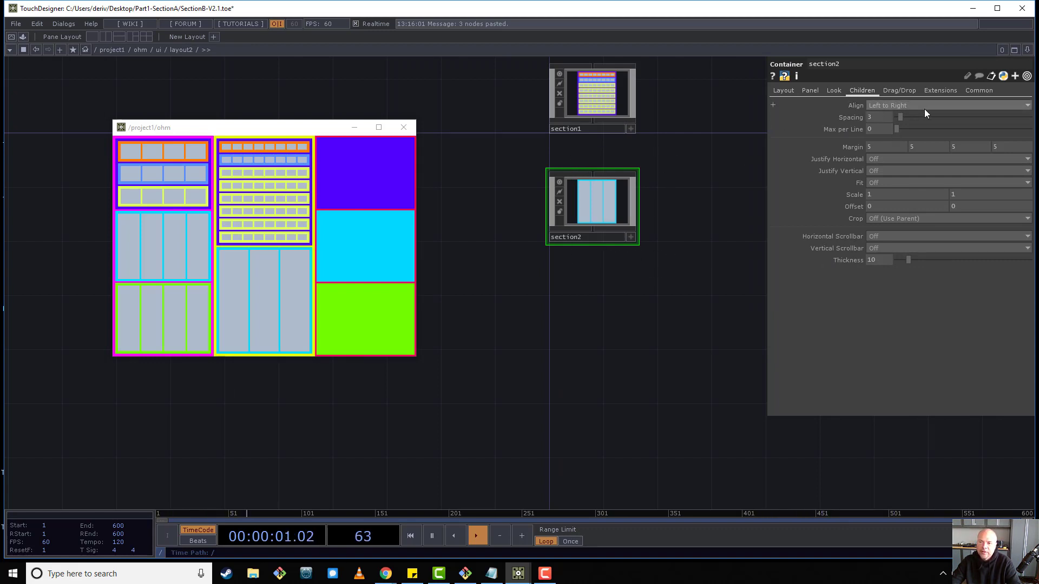
left_click(899, 105)
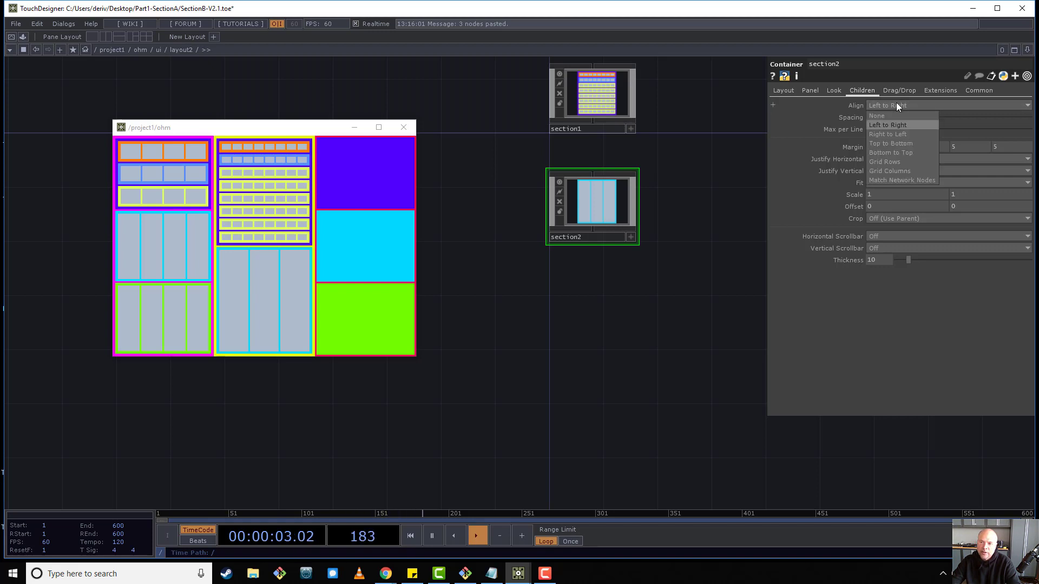
left_click(890, 143)
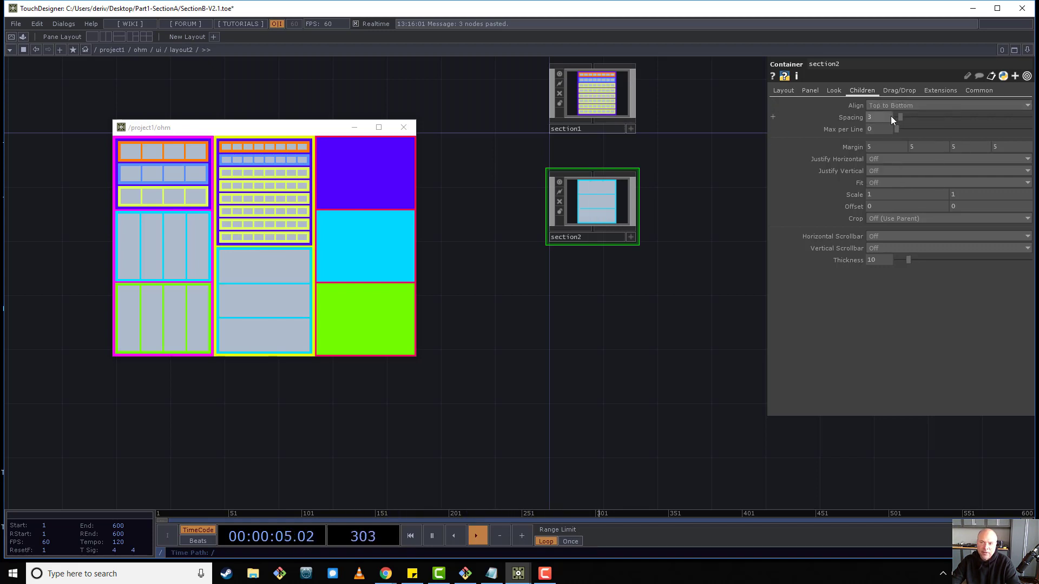
left_click(892, 106)
left_click(890, 125)
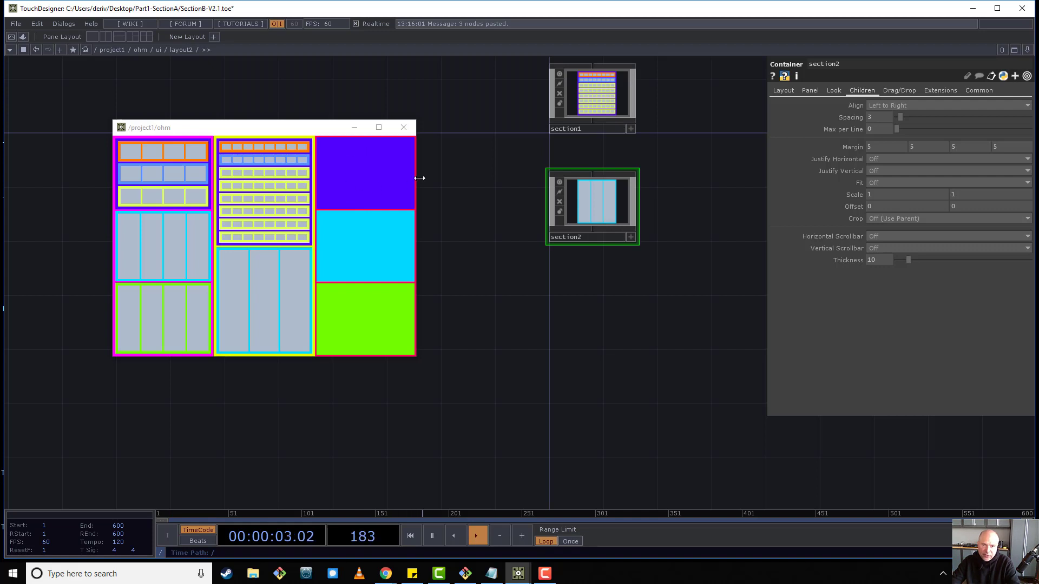
Go up to the ui network and examine the livid_ohm reference image alongside layout2's horizontal mode options.
scroll(608, 408, "down", 3)
scroll(519, 250, "up", 3)
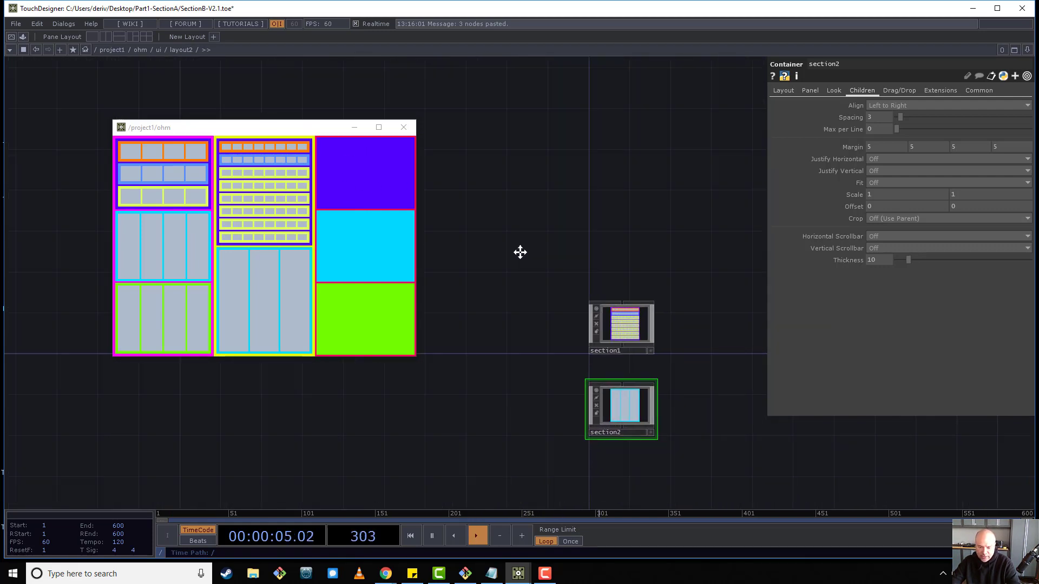
key("u")
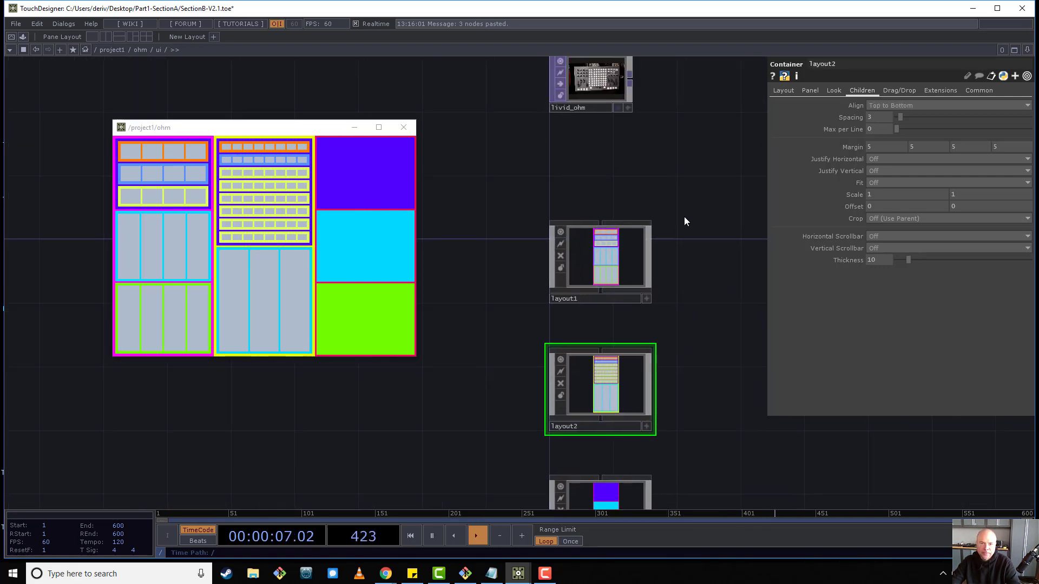
scroll(617, 303, "up", 5)
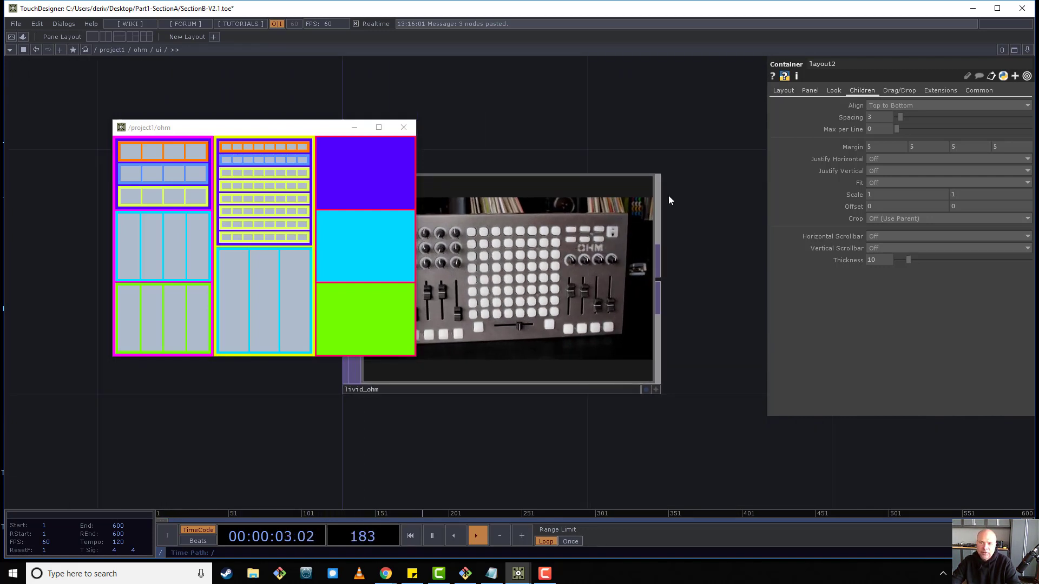
left_click(783, 90)
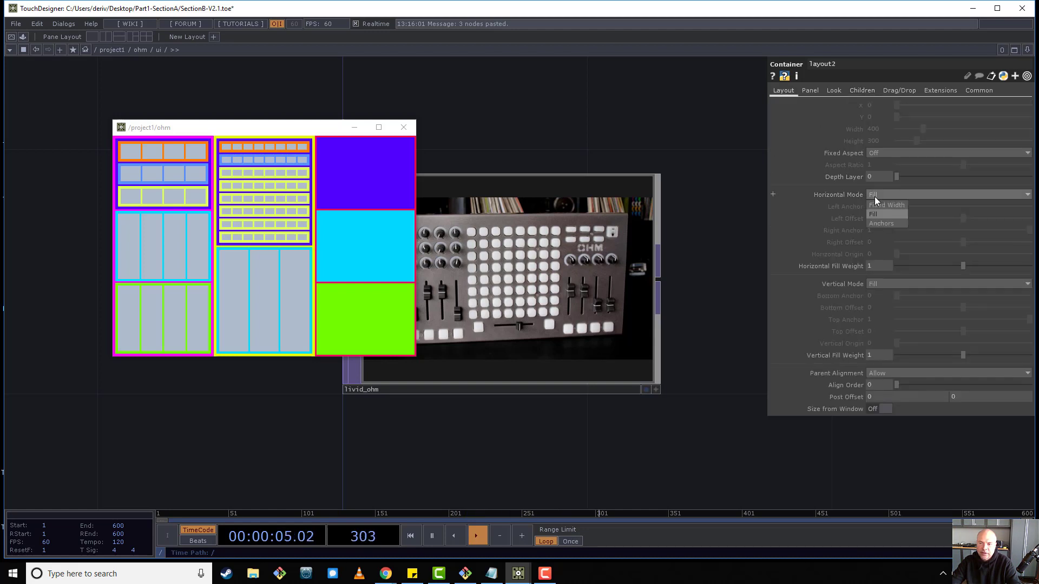
scroll(613, 248, "down", 3)
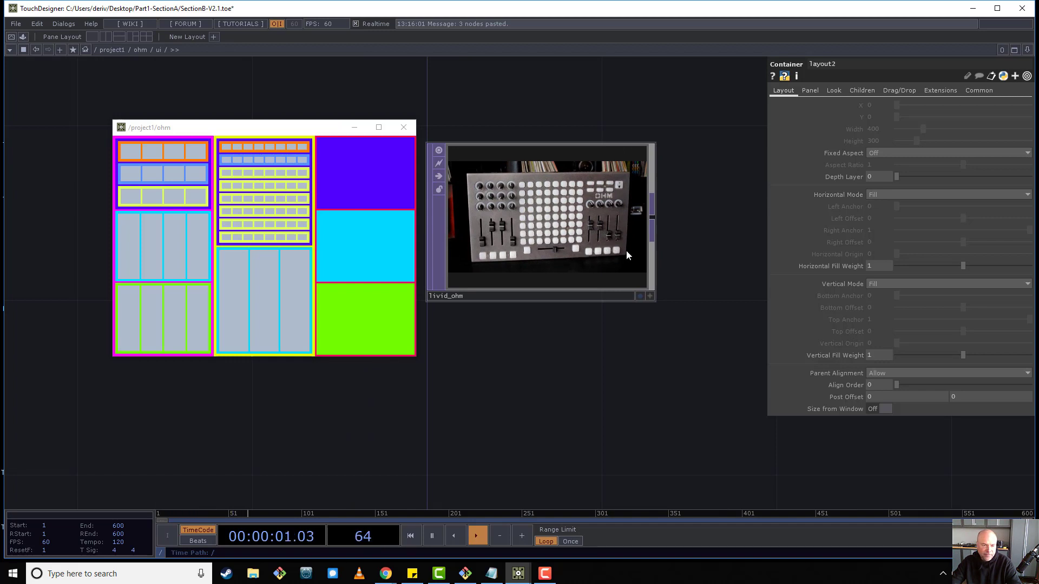
scroll(625, 250, "down", 5)
scroll(584, 207, "up", 5)
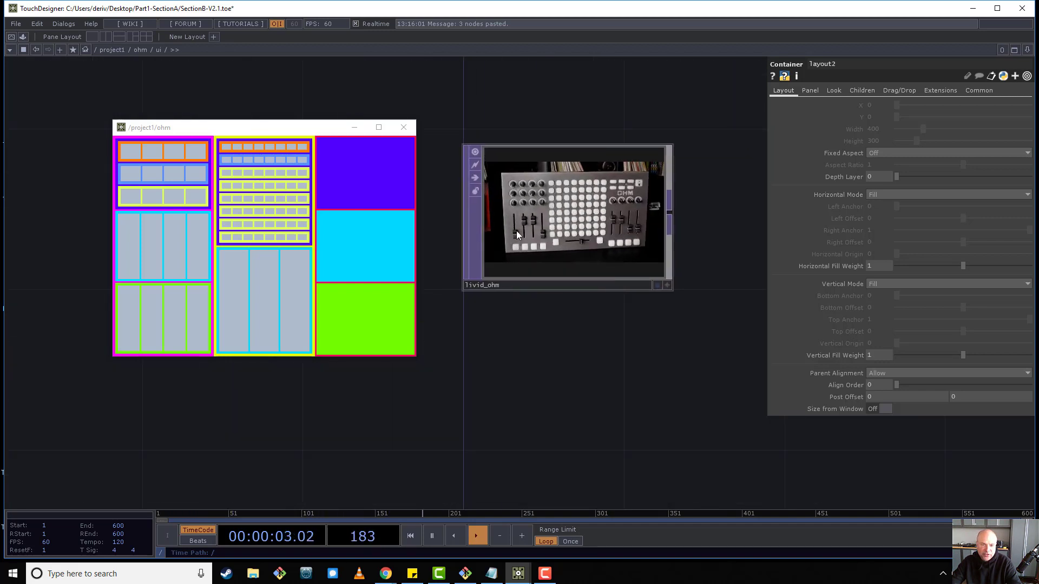
scroll(527, 228, "down", 5)
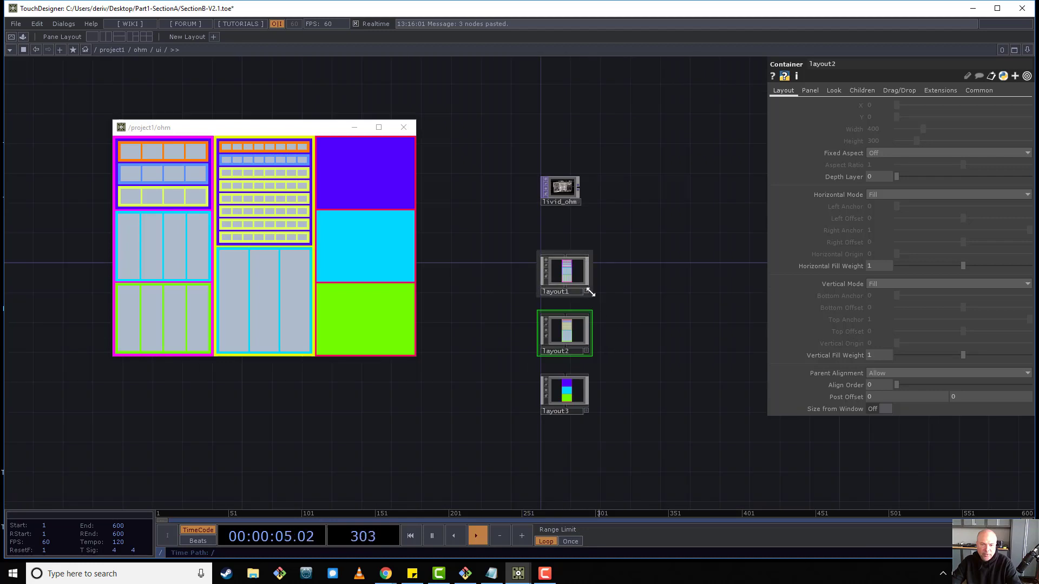
Check the three sections inside layout1 and return to the ui network with its layout containers in view.
double_click(568, 275)
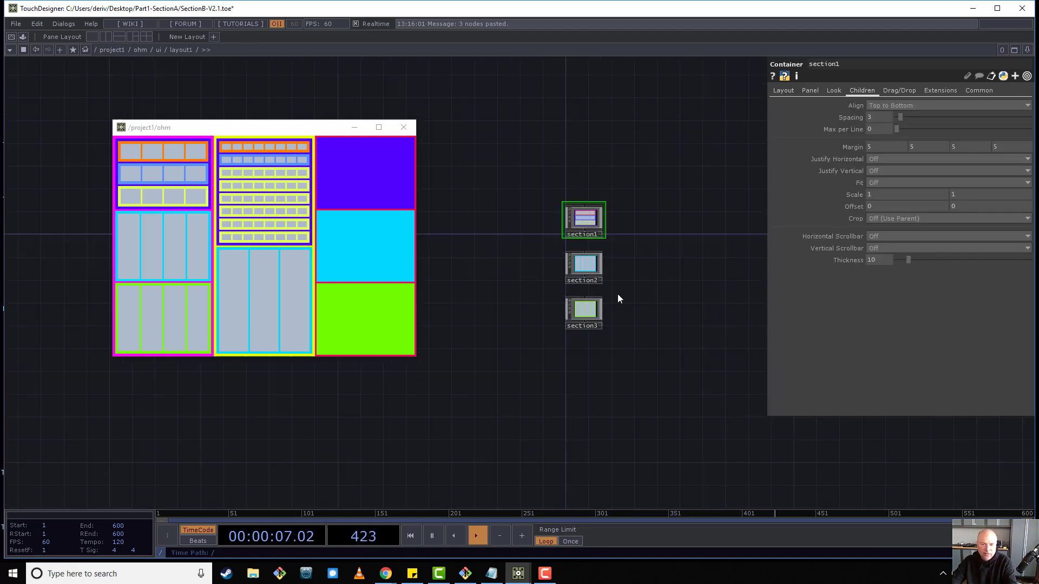
key("u")
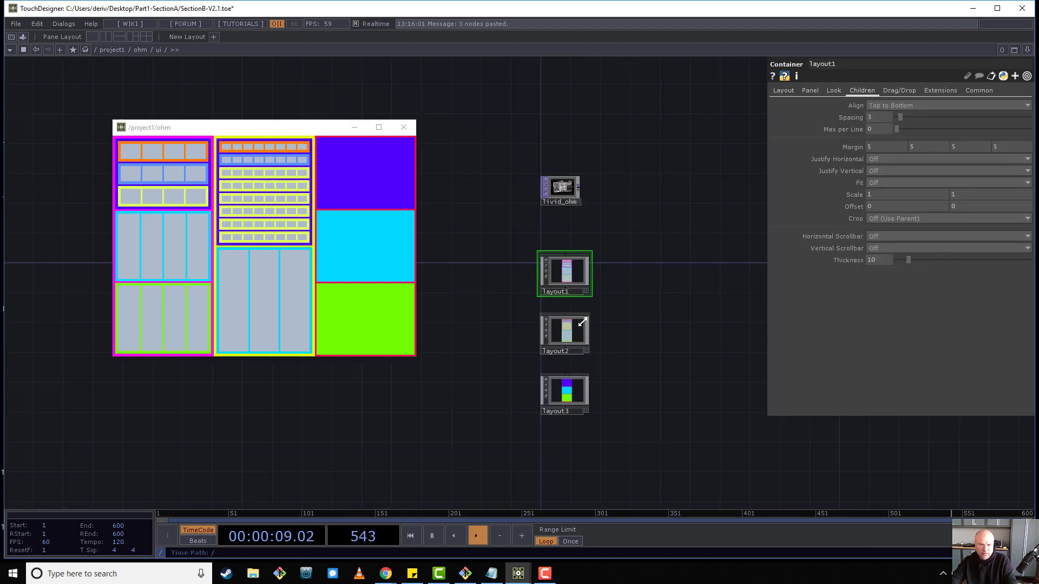
scroll(582, 323, "up", 4)
left_click_drag(638, 237, 712, 213)
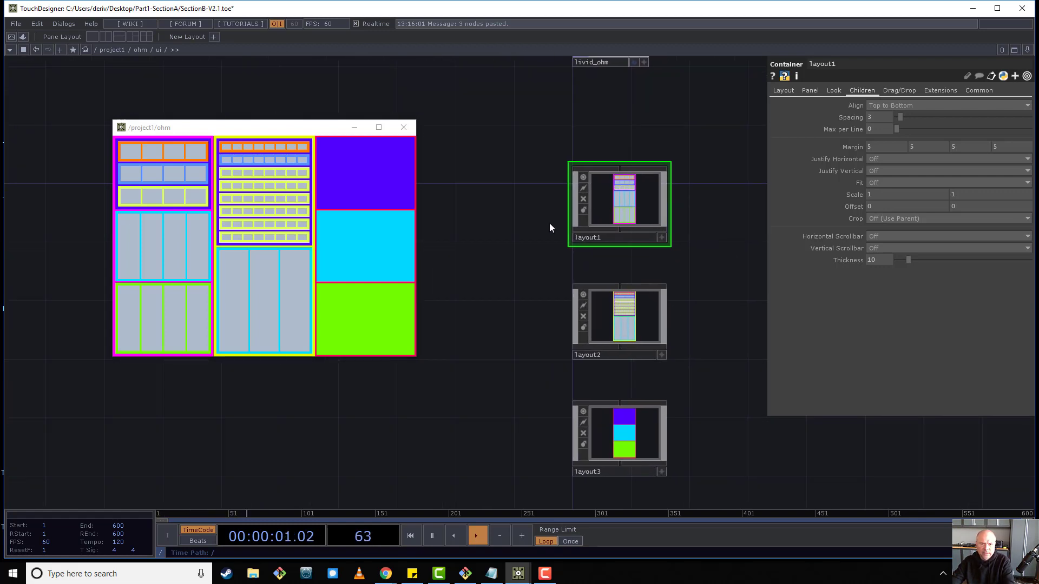
Copy the section2 and section3 containers from inside layout1 and return to the ui network.
key("i")
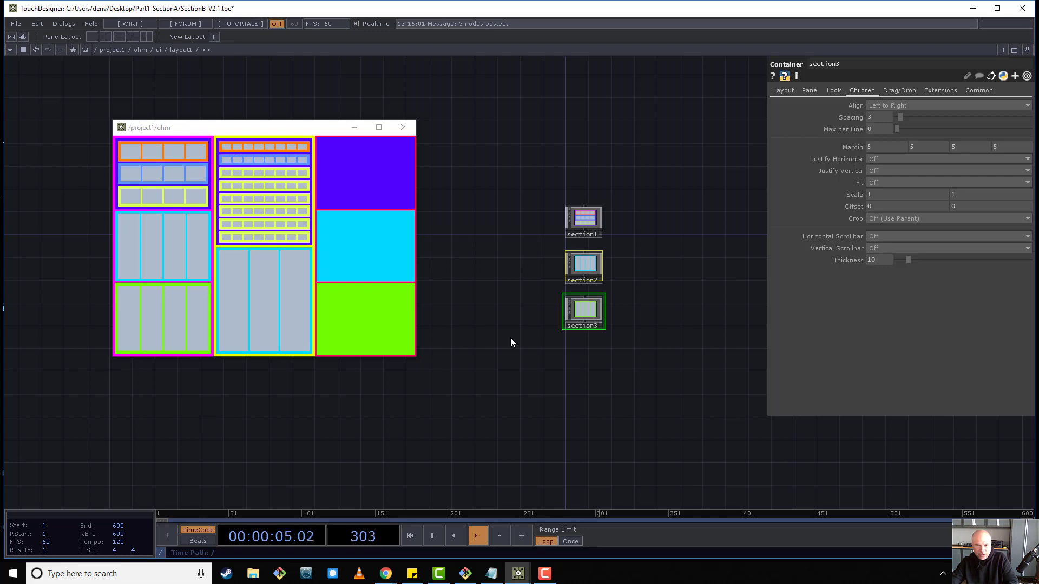
key("ctrl+c")
key("u")
Go inside layout3 and delete its existing section2 and section3 containers.
left_click_drag(756, 403, 736, 219)
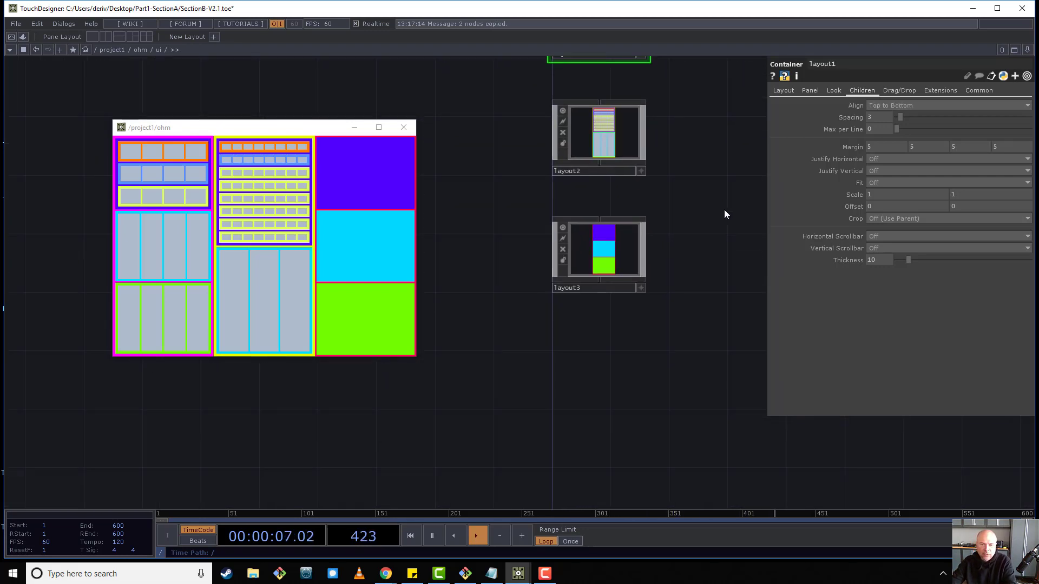
left_click(598, 270)
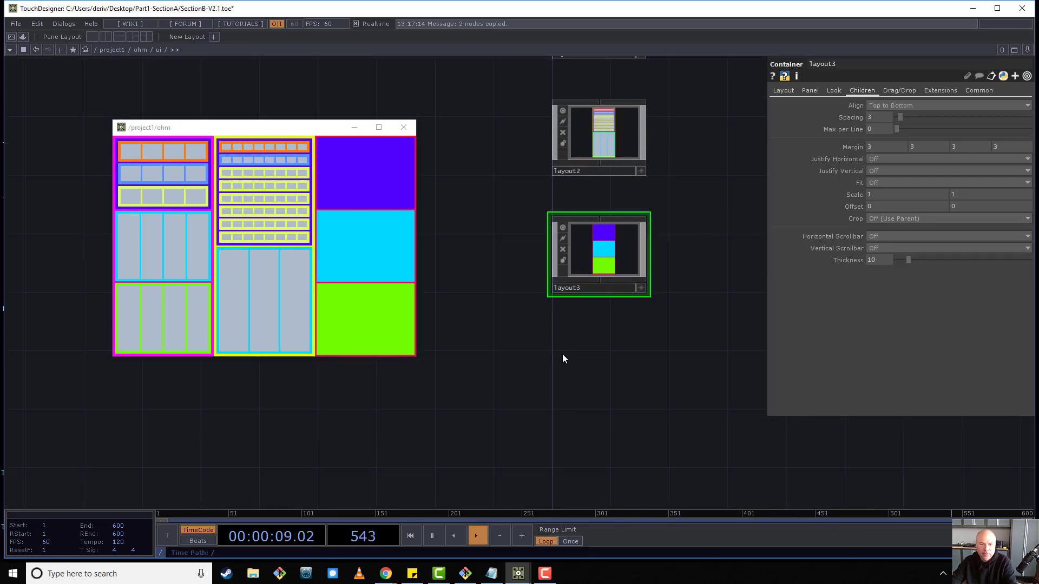
key("i")
right_click_drag(659, 350, 484, 422)
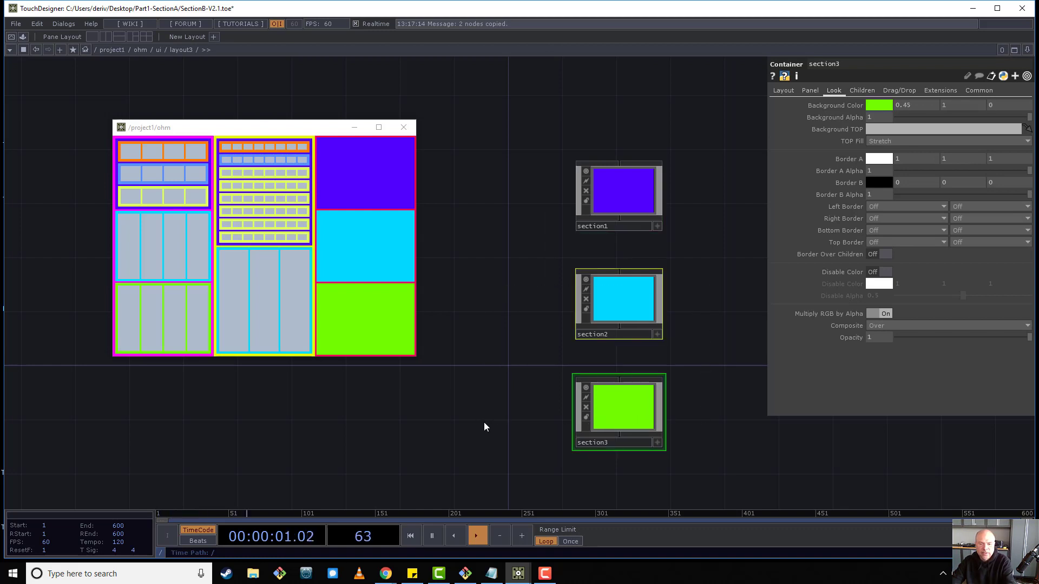
key("Delete")
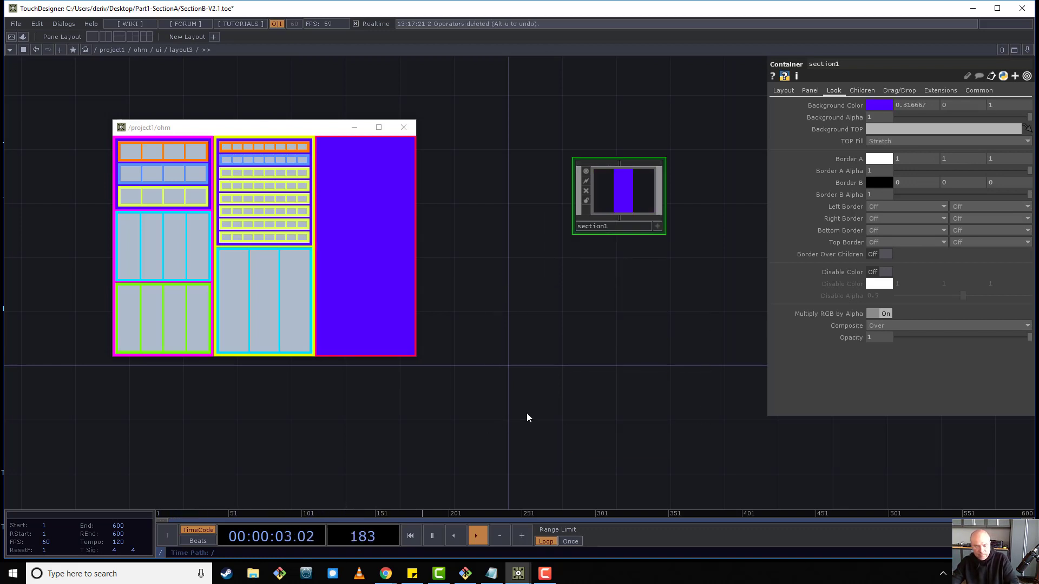
Paste the copied section2 and section3 into layout3 and line them up beneath section1.
key("ctrl+v")
left_click_drag(573, 289, 603, 334)
left_click_drag(618, 221, 604, 248)
left_click_drag(492, 224, 489, 147)
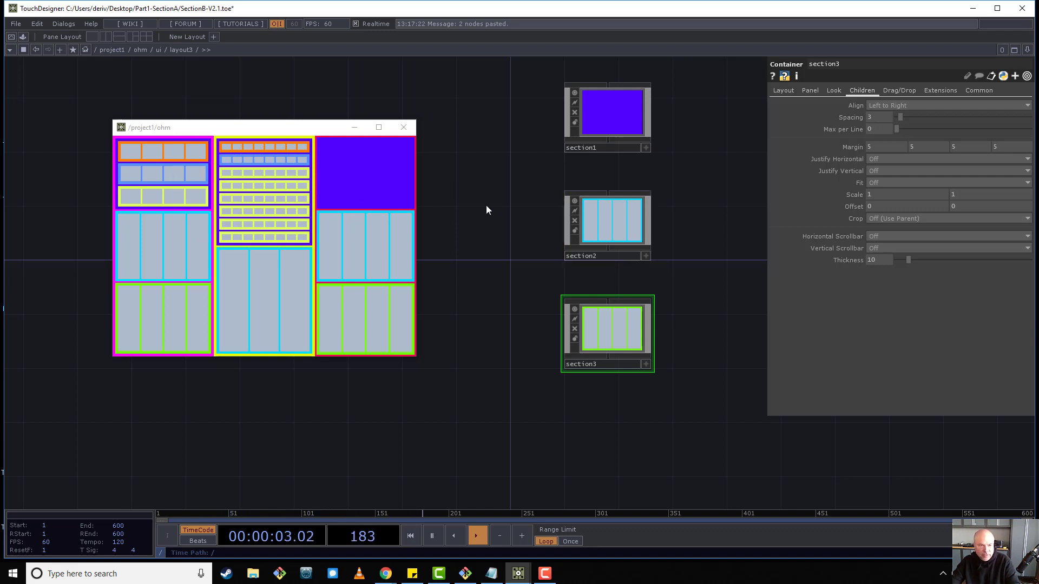
Go back up to the ui network and examine the livid_ohm reference image for the controller's right-hand column.
key("u")
left_click_drag(511, 131, 543, 264)
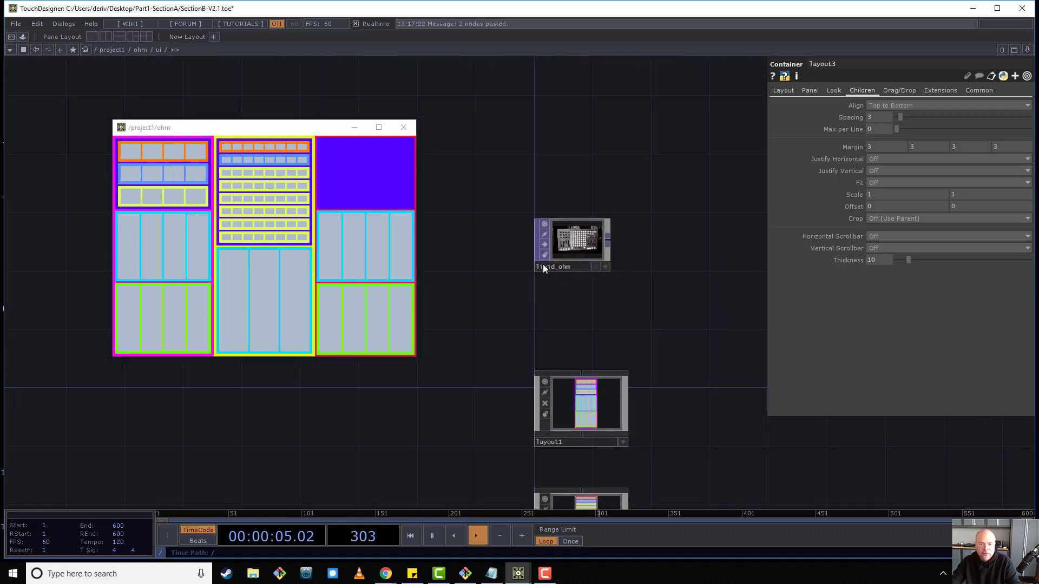
scroll(543, 264, "up", 5)
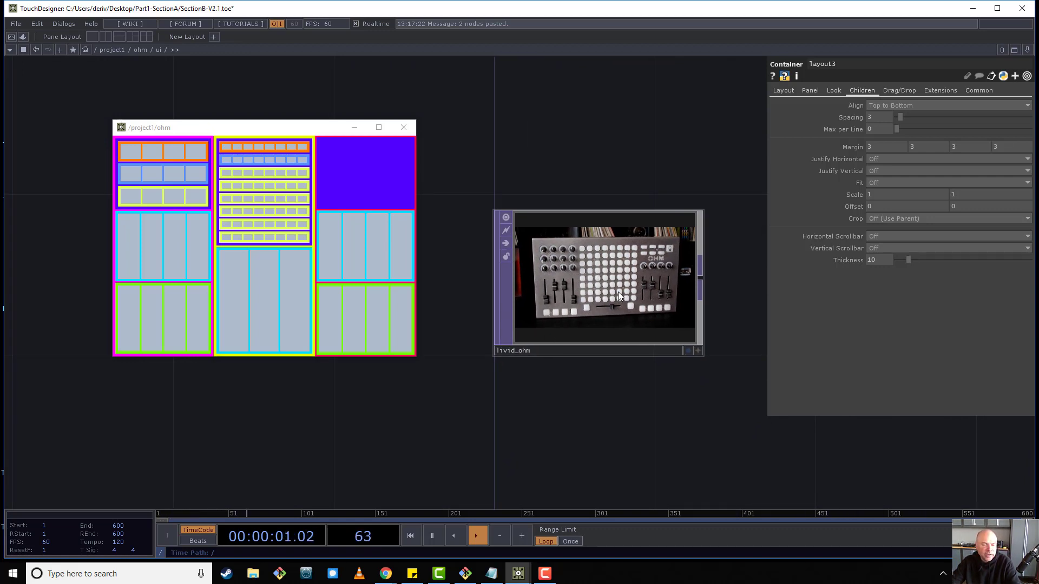
scroll(625, 282, "up", 2)
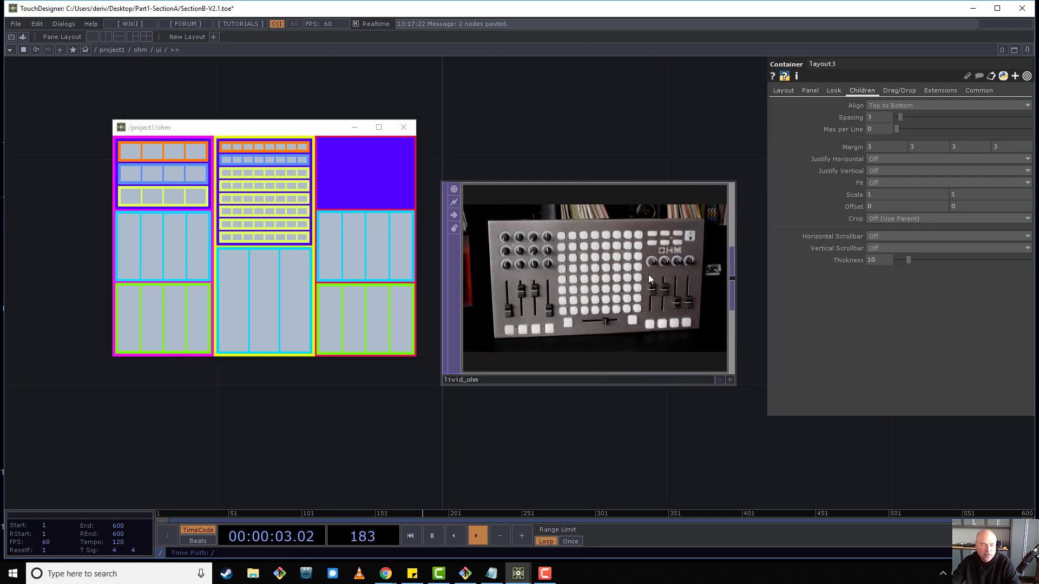